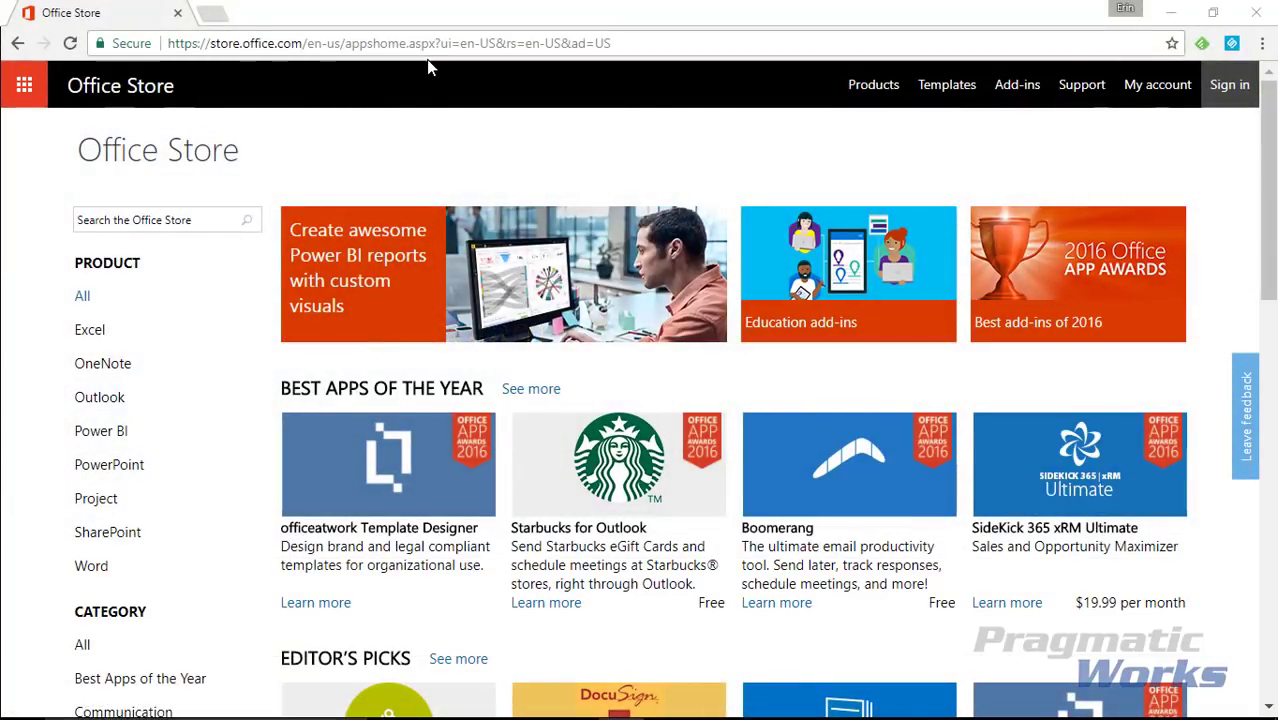
- Filter the Office Store to Power BI and browse the full list of its custom visuals
{"action": "left_click", "coordinate": [115, 432]}
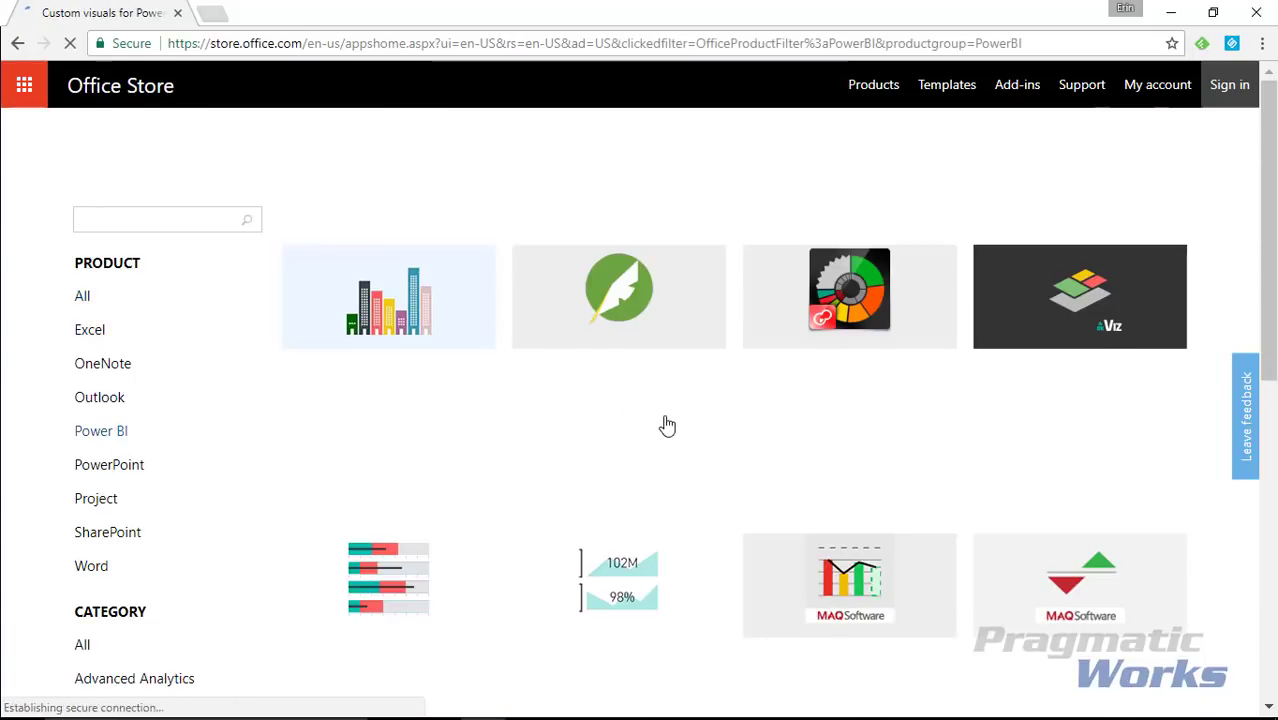
{"action": "scroll", "coordinate": [665, 425], "scroll_direction": "down", "scroll_amount": 7}
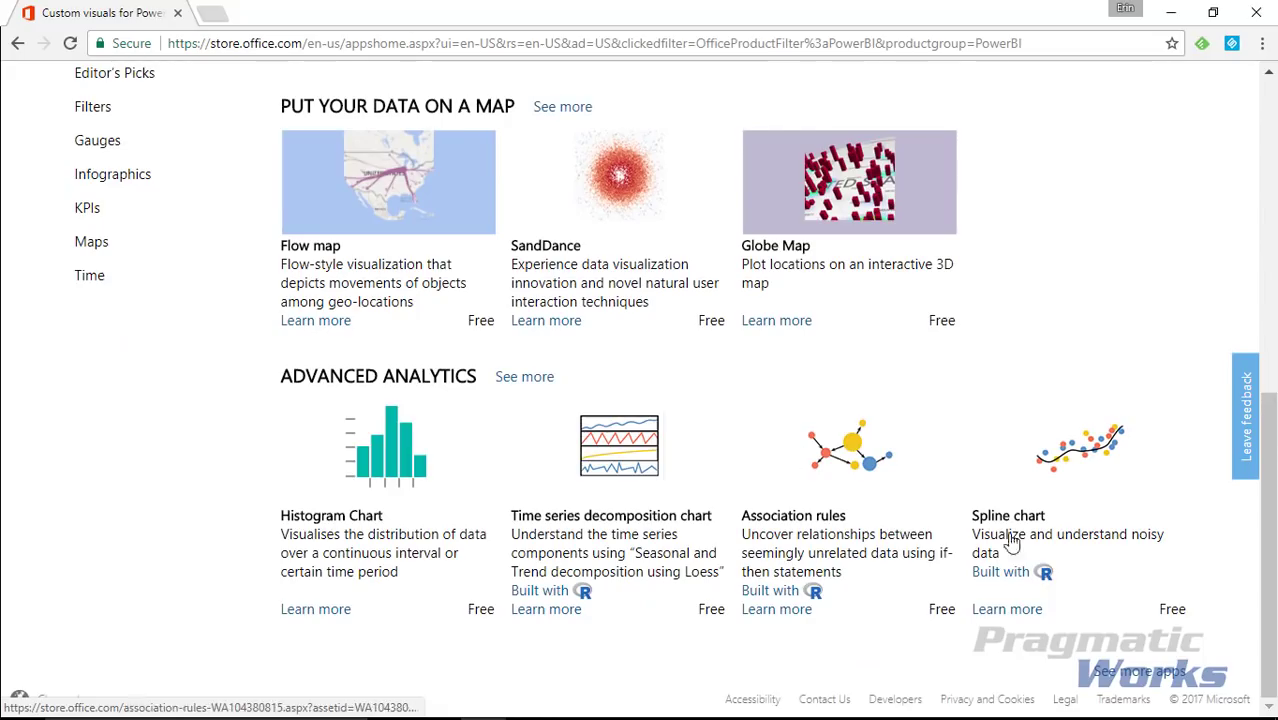
{"action": "left_click", "coordinate": [1140, 676]}
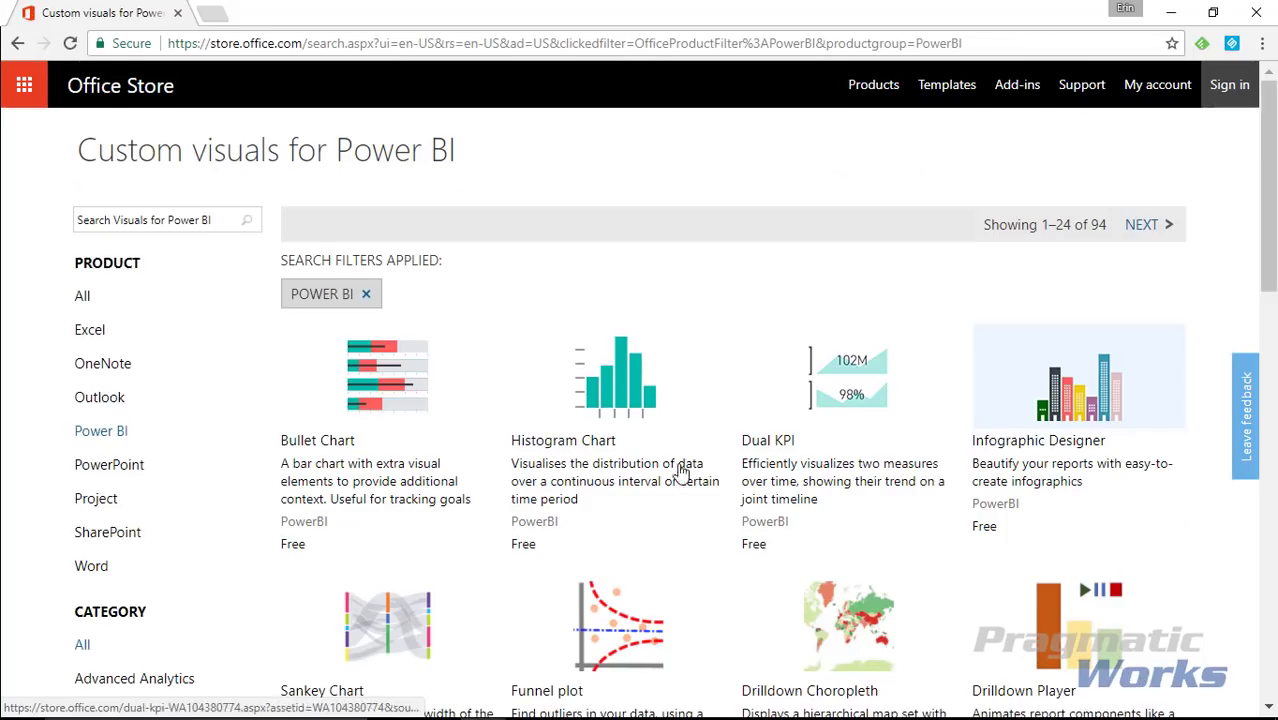
{"action": "scroll", "coordinate": [585, 445], "scroll_direction": "down", "scroll_amount": 5}
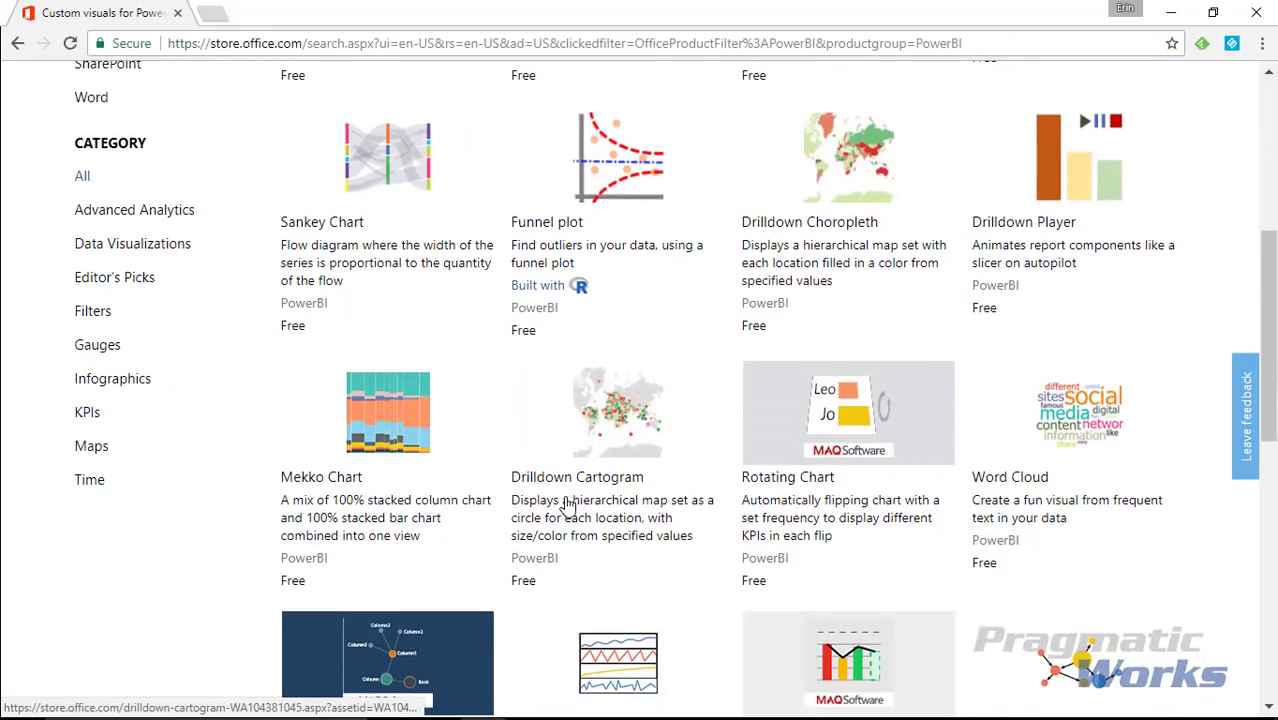
{"action": "scroll", "coordinate": [350, 292], "scroll_direction": "up", "scroll_amount": 3}
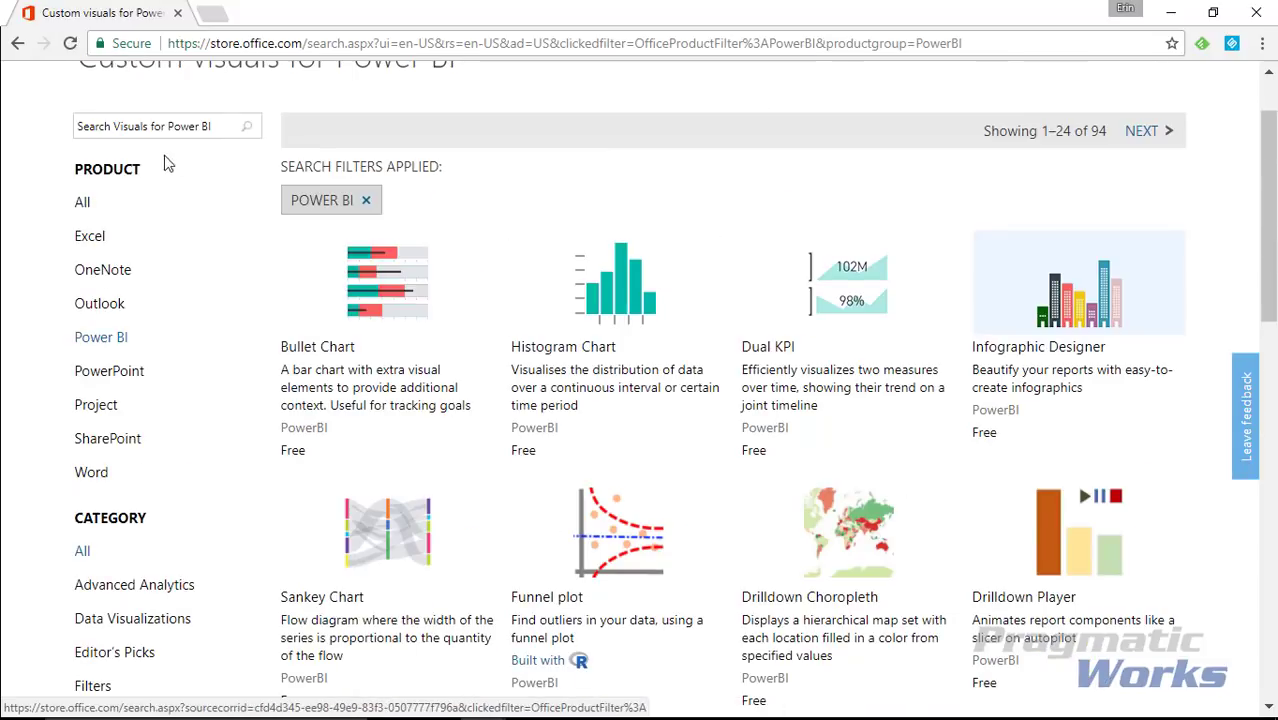
- Open the store page of the Drilldown Cartogram visual and add it
{"action": "left_click", "coordinate": [157, 123]}
{"action": "scroll", "coordinate": [473, 366], "scroll_direction": "down", "scroll_amount": 2}
{"action": "scroll", "coordinate": [471, 370], "scroll_direction": "down", "scroll_amount": 2}
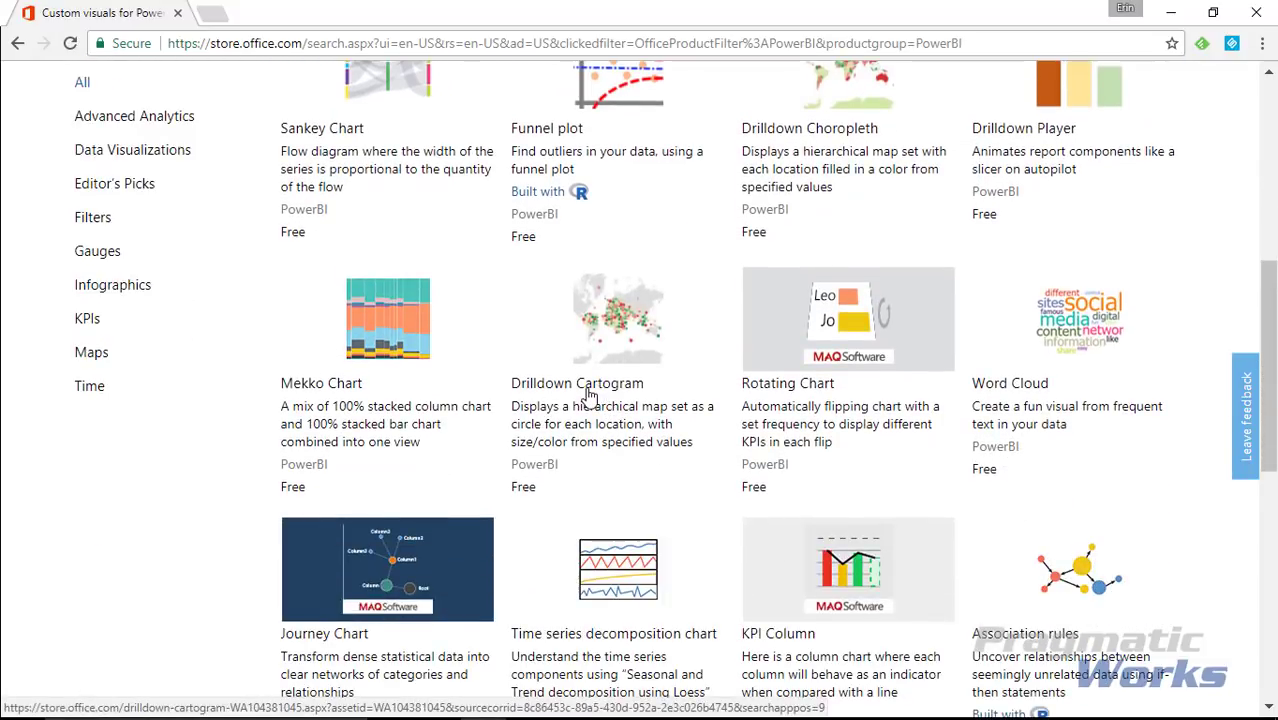
{"action": "left_click", "coordinate": [588, 396]}
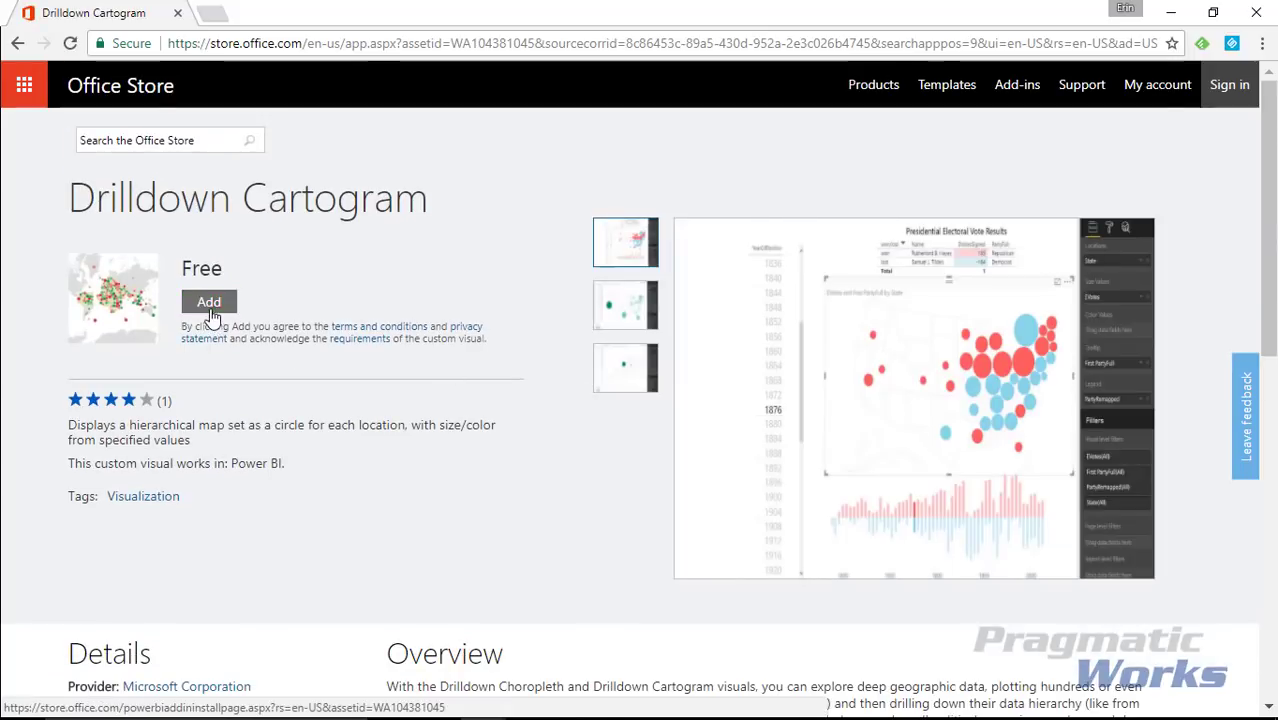
{"action": "left_click", "coordinate": [210, 304]}
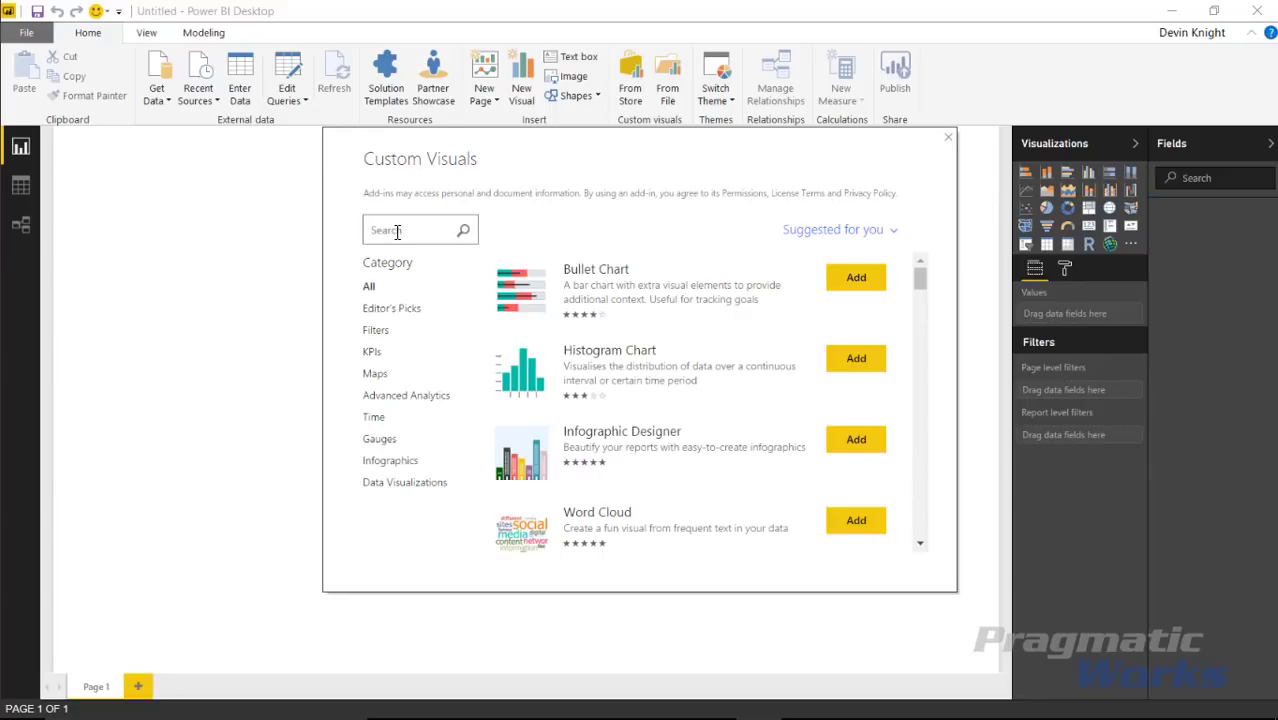
- In Power BI Desktop, search the custom visuals for cartogram and import Drilldown Cartogram into the report
{"action": "left_click", "coordinate": [397, 231]}
{"action": "type", "text": "cart"}
{"action": "key", "text": "Return"}
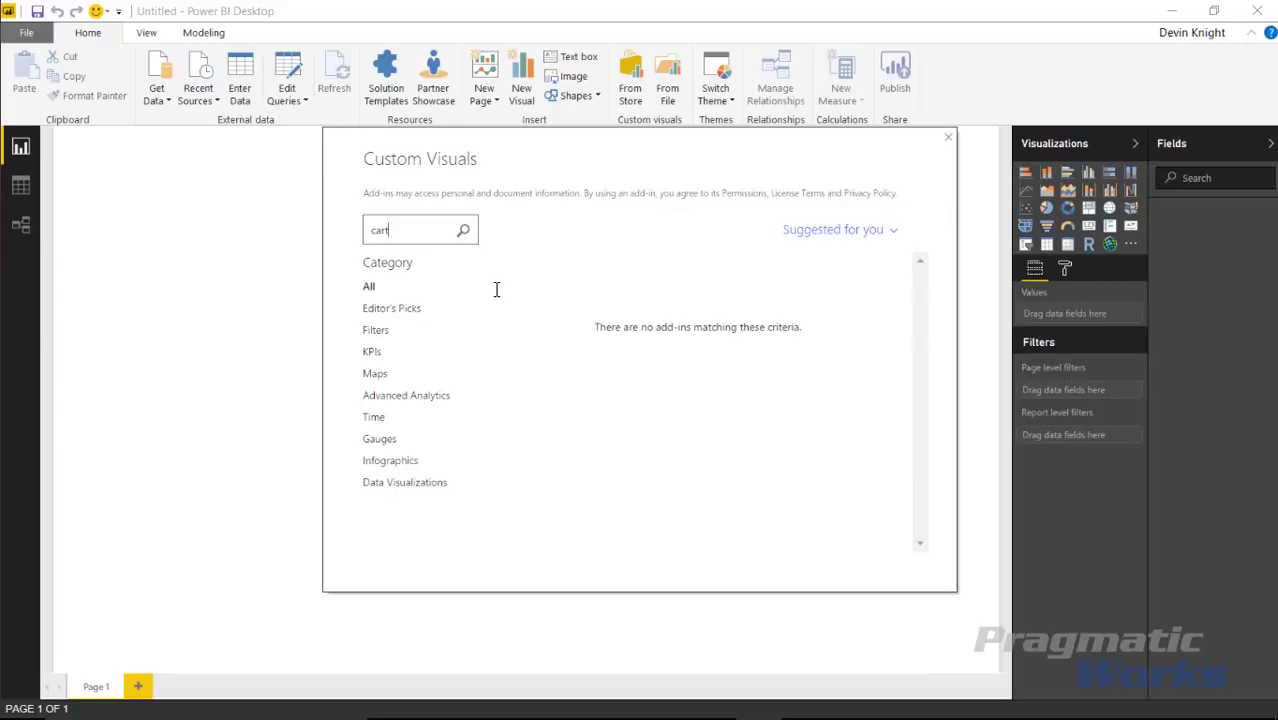
{"action": "type", "text": "ogram"}
{"action": "key", "text": "Return"}
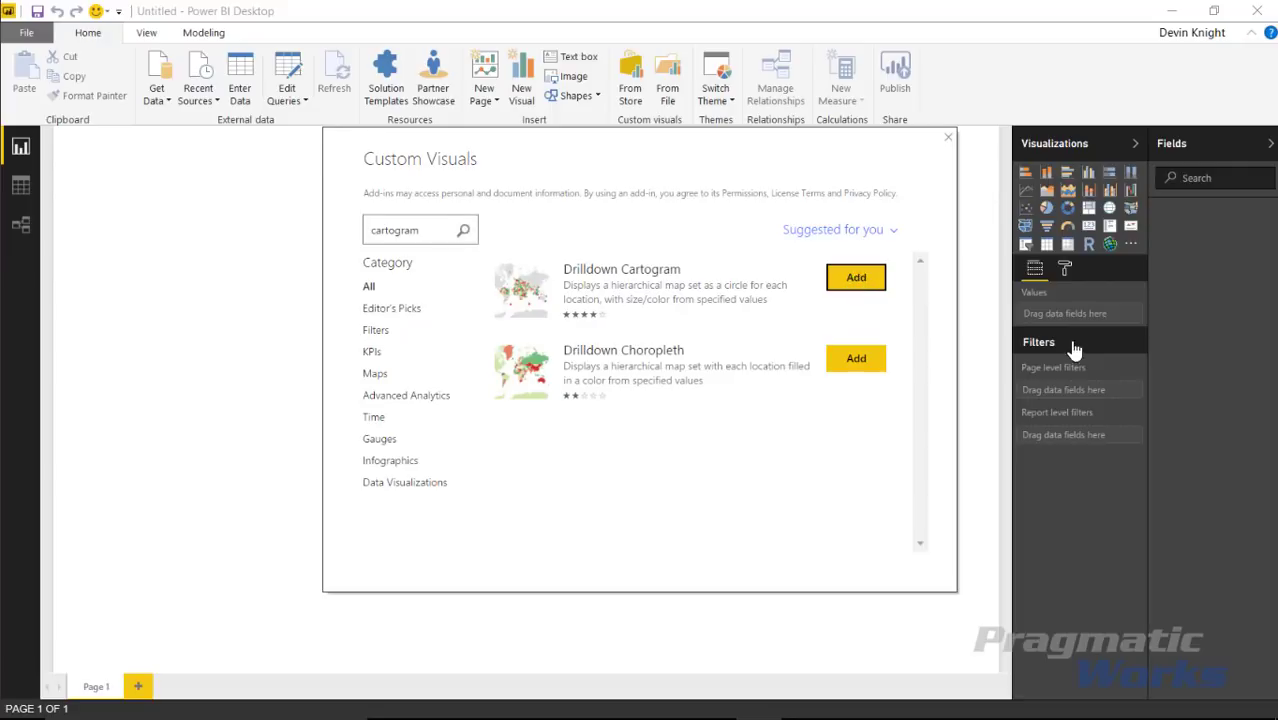
{"action": "left_click", "coordinate": [855, 281]}
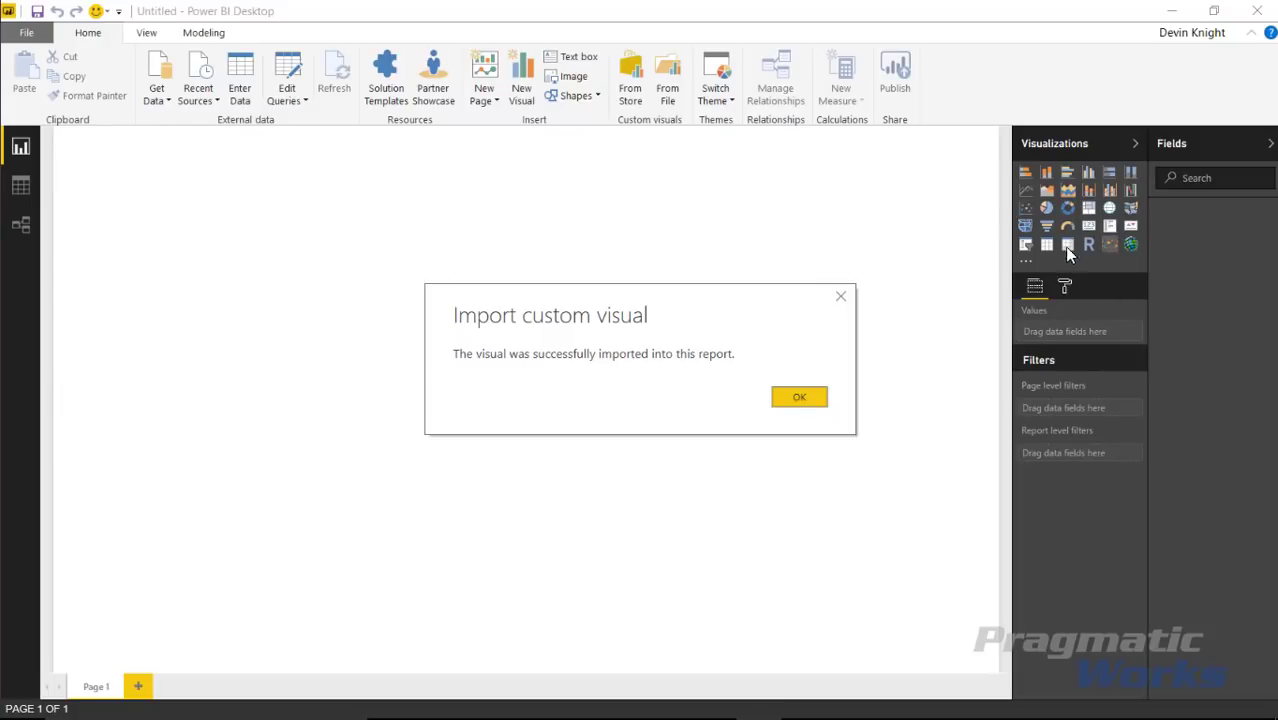
{"action": "left_click", "coordinate": [796, 397]}
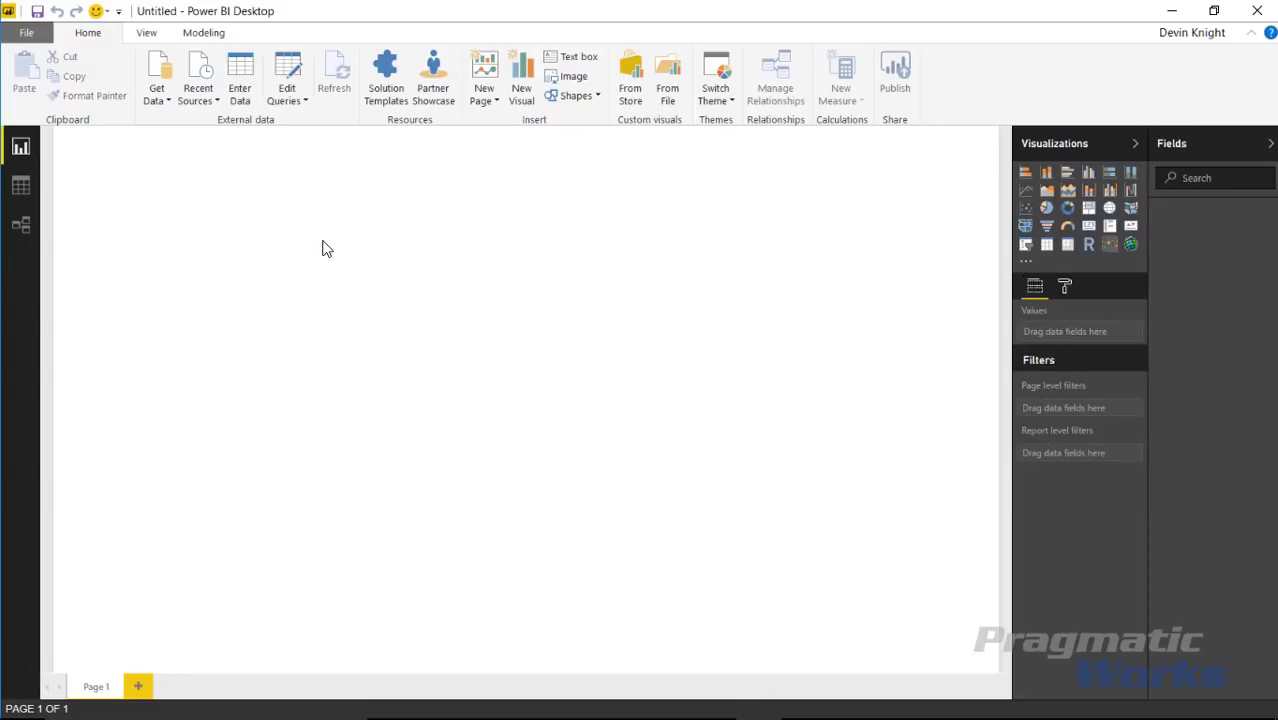
- Load the Veterans by County table from the Excel workbook Military Veterans.xlsx
{"action": "left_click", "coordinate": [156, 96]}
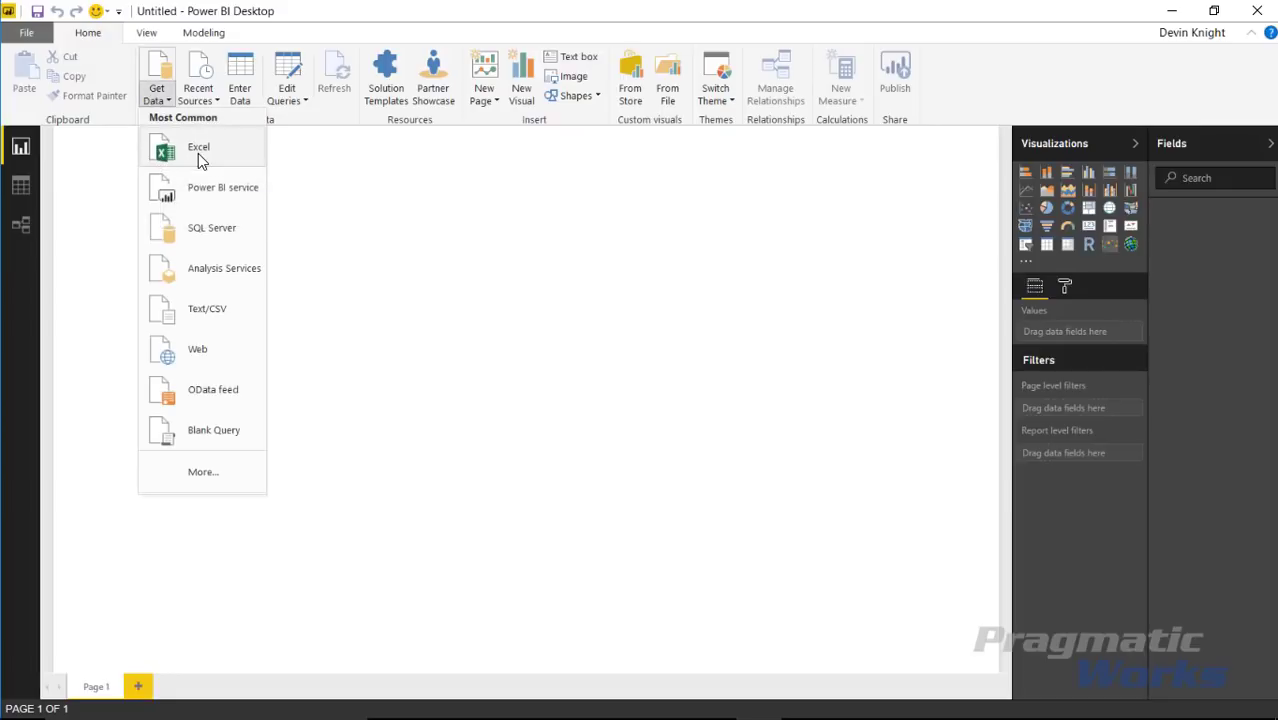
{"action": "left_click", "coordinate": [251, 192]}
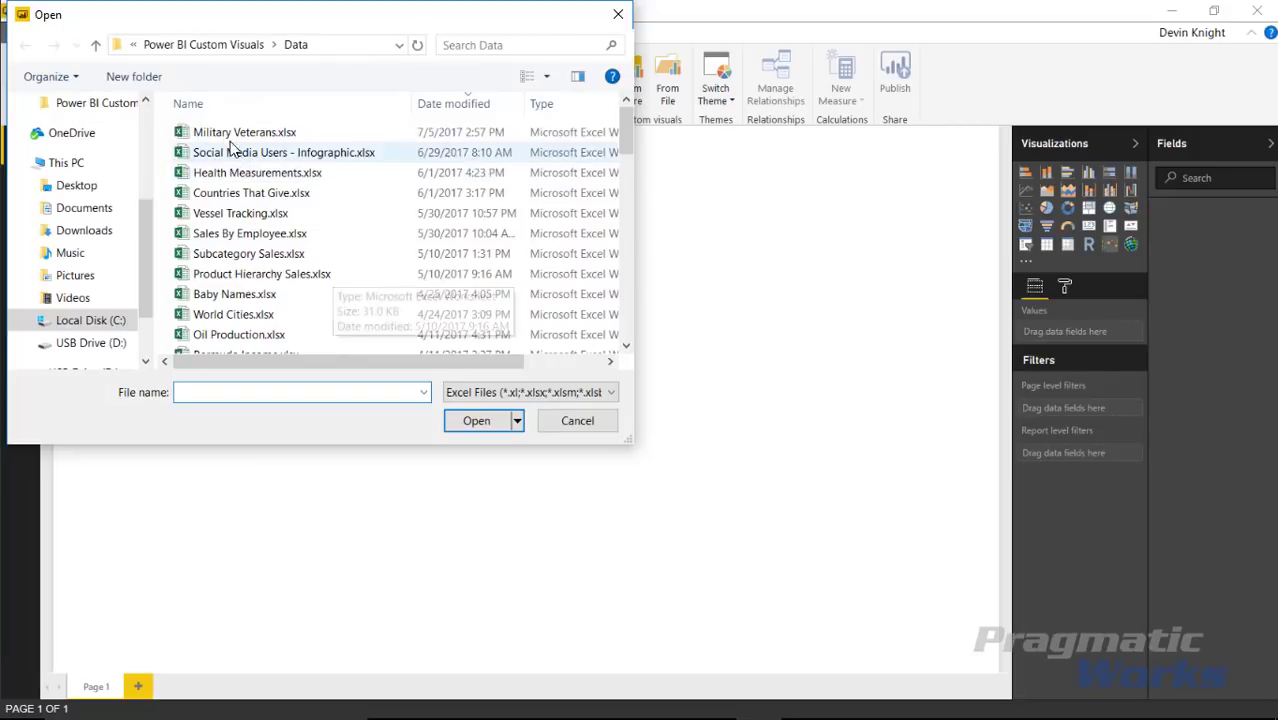
{"action": "left_click", "coordinate": [240, 132]}
{"action": "left_click", "coordinate": [477, 421]}
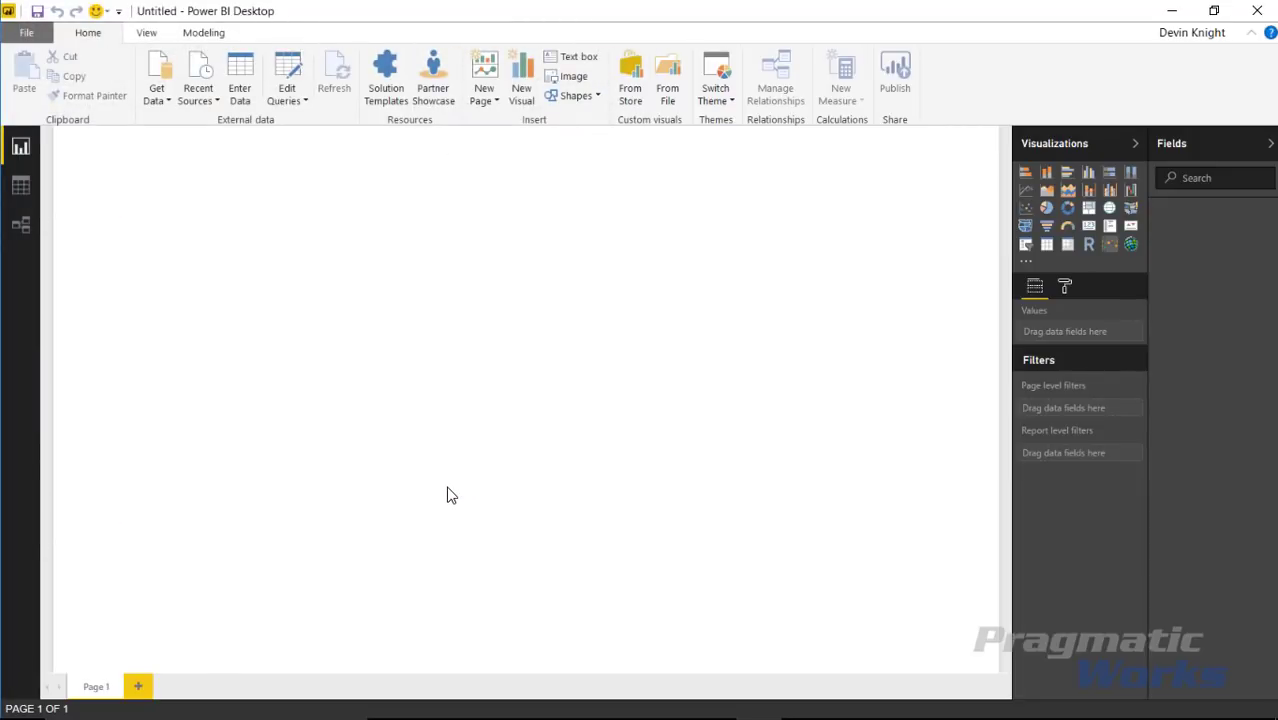
{"action": "left_click", "coordinate": [285, 188]}
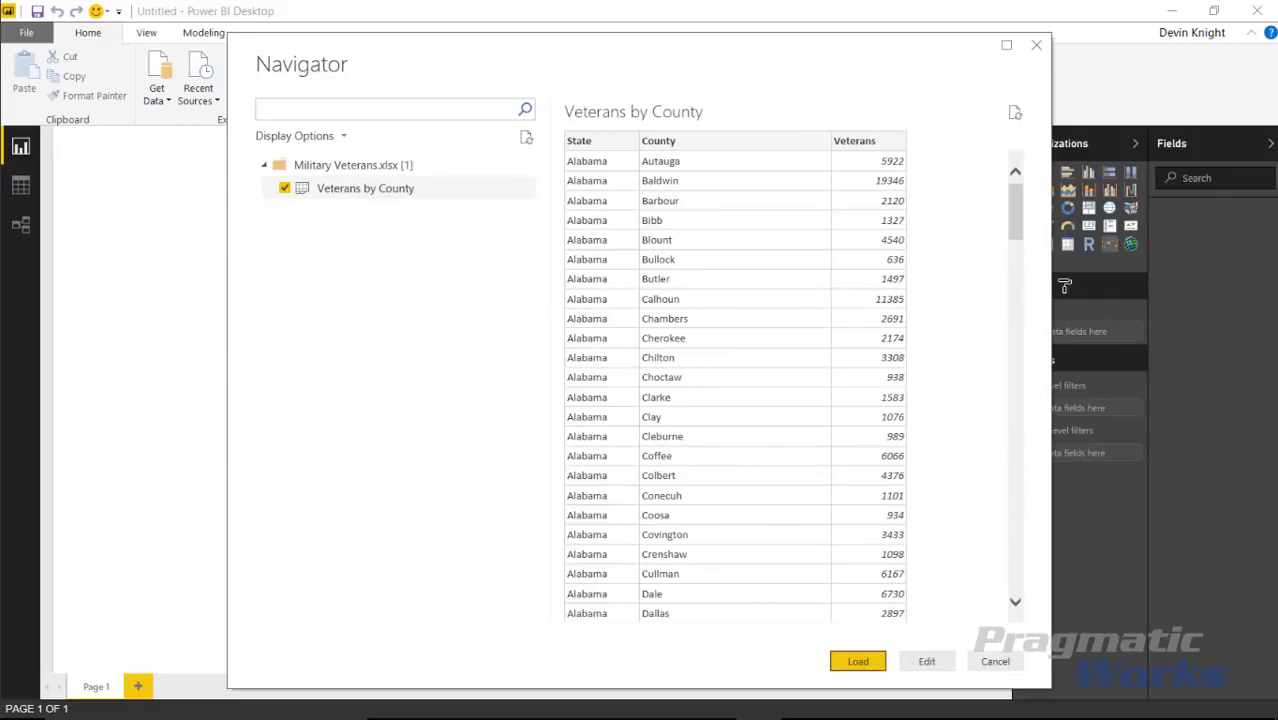
{"action": "key", "text": "Return"}
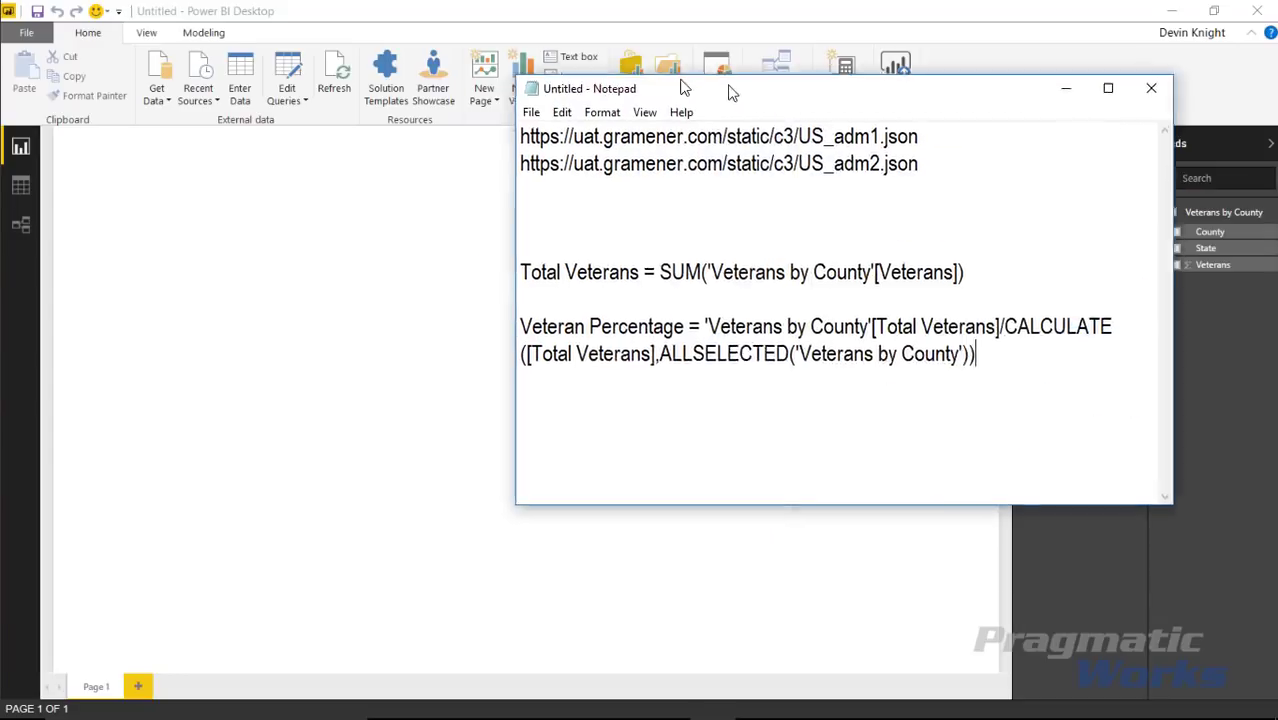
- Copy the first formula from Notepad and create the measure Total Veterans = SUM('Veterans by County'[Veterans]) in the Veterans by County table
{"action": "left_click_drag", "start_coordinate": [748, 88], "coordinate": [600, 114]}
{"action": "left_click_drag", "start_coordinate": [801, 197], "coordinate": [357, 153]}
{"action": "left_click", "coordinate": [705, 284]}
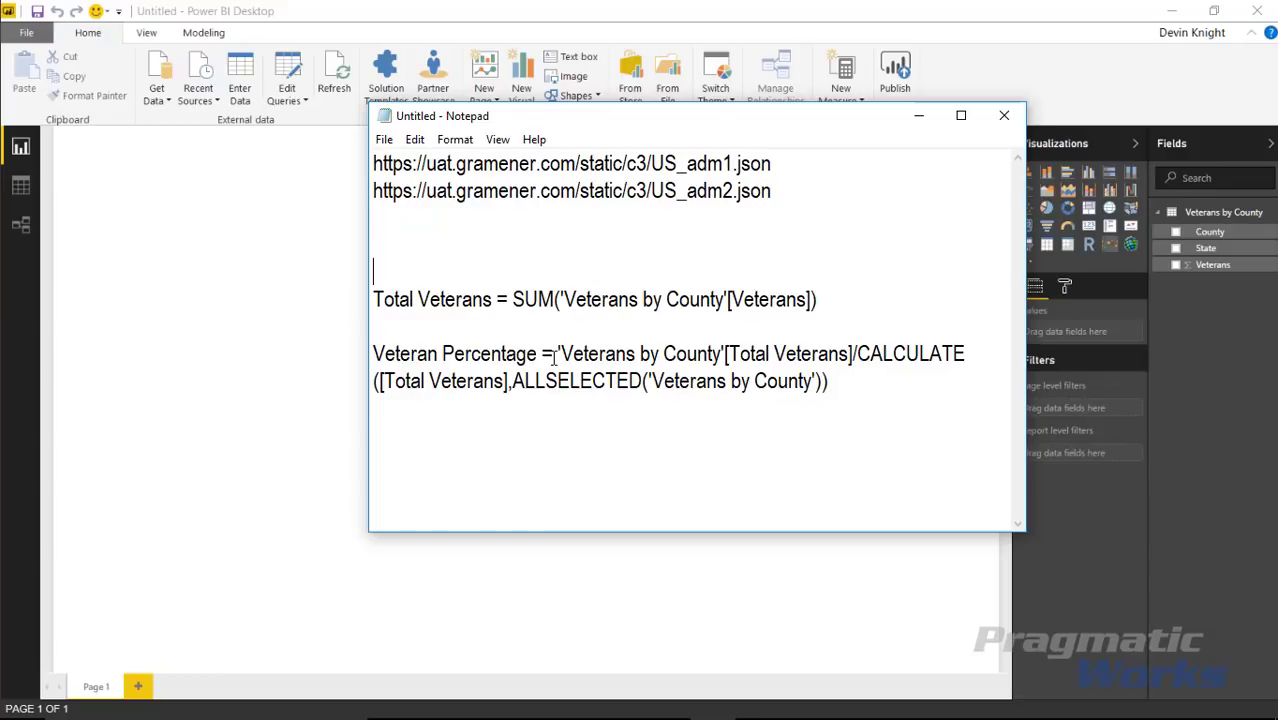
{"action": "left_click_drag", "start_coordinate": [832, 299], "coordinate": [373, 306]}
{"action": "key", "text": "ctrl+c"}
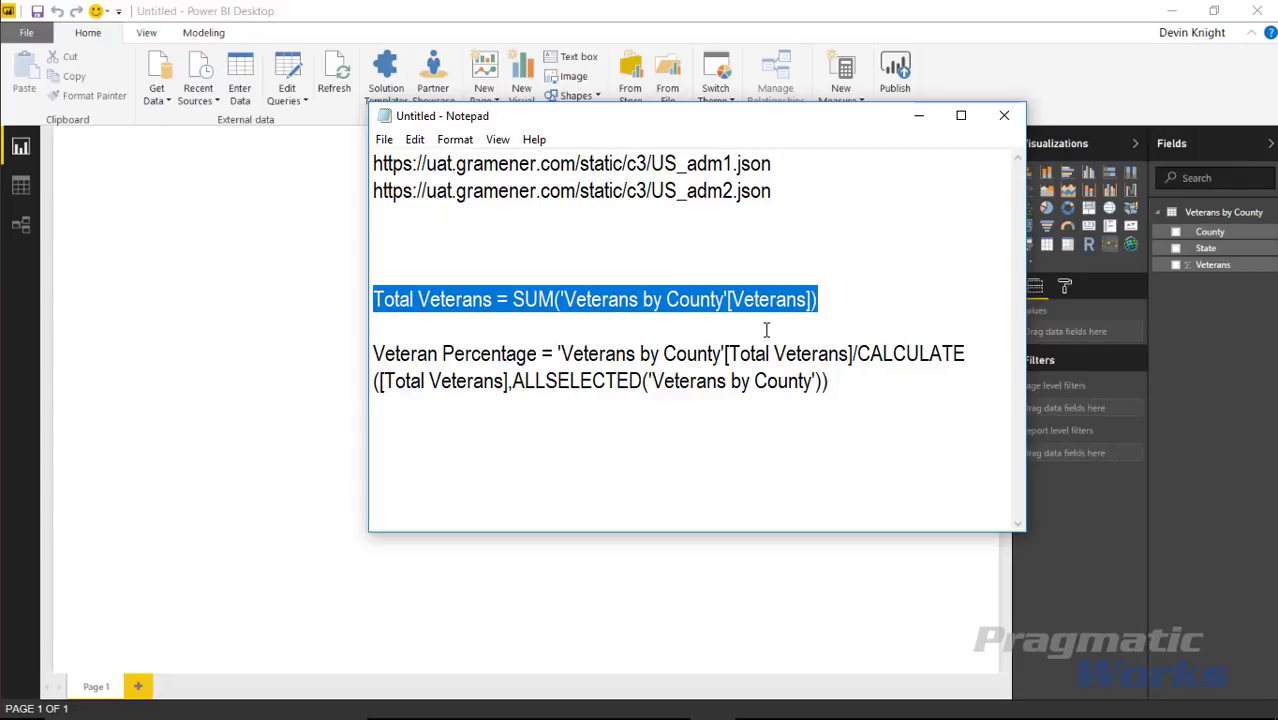
{"action": "left_click", "coordinate": [678, 16]}
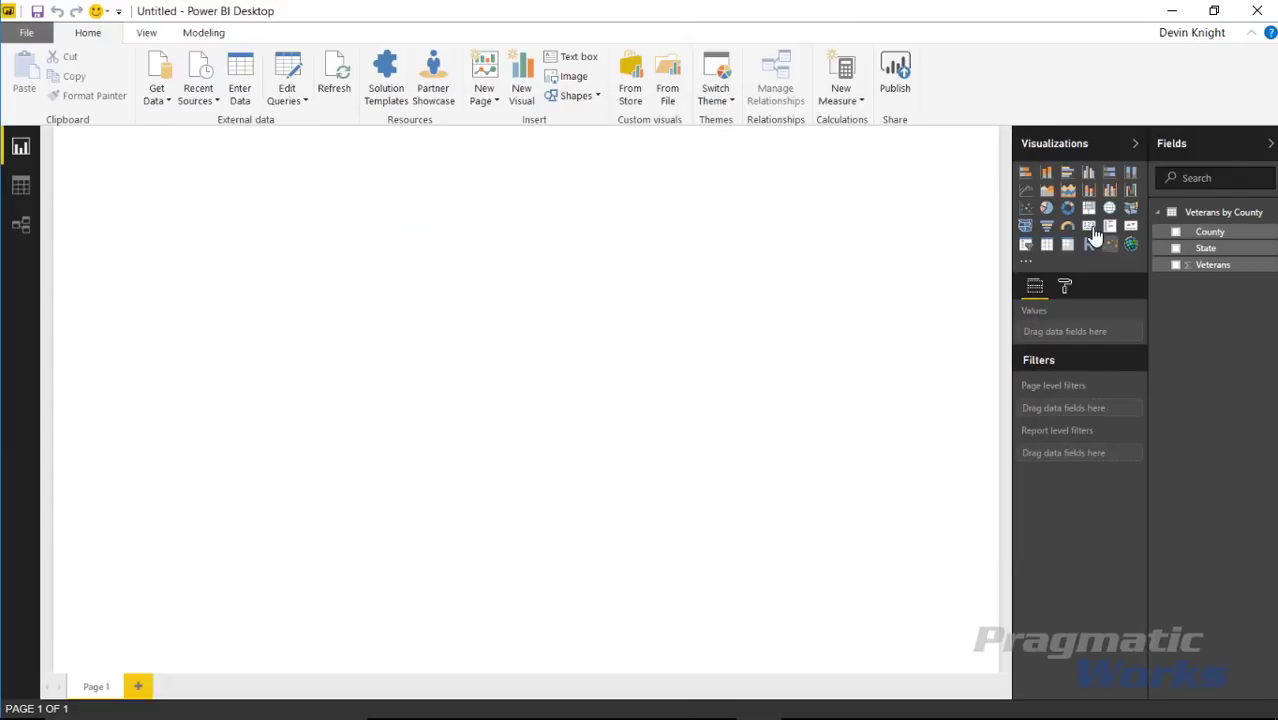
{"action": "right_click", "coordinate": [1196, 214]}
{"action": "left_click", "coordinate": [1140, 222]}
{"action": "key", "text": "ctrl+v"}
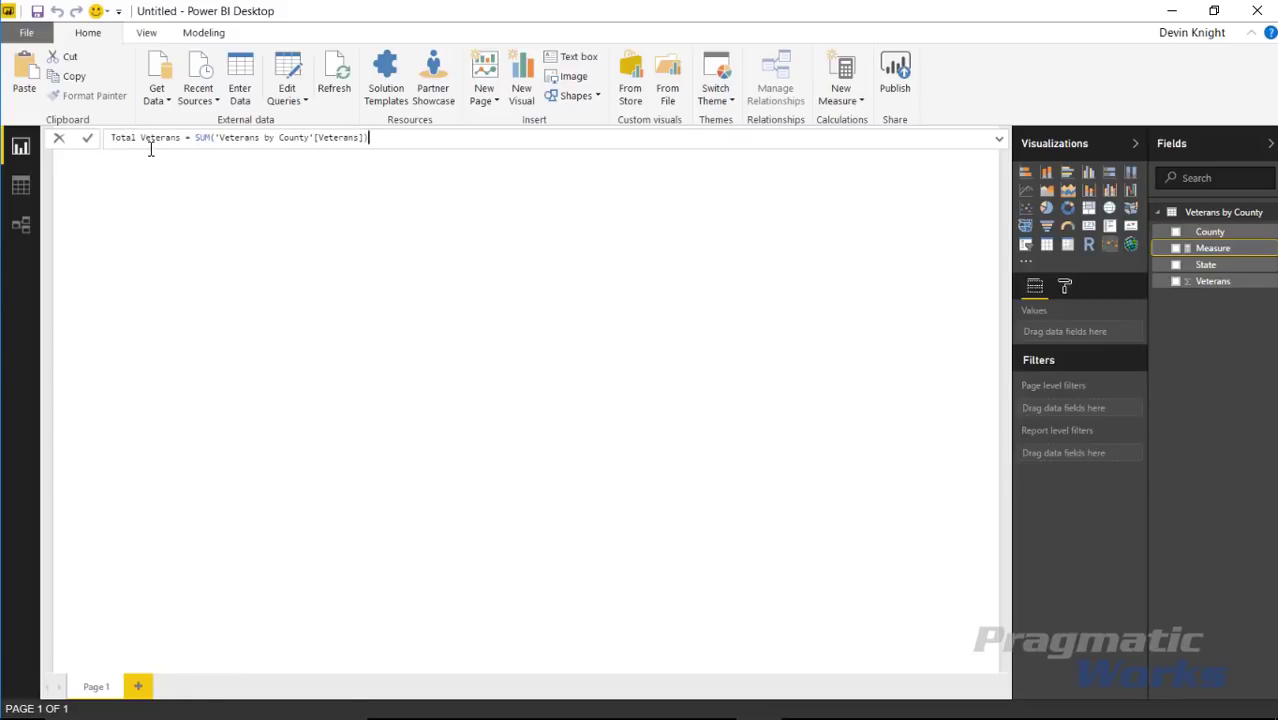
{"action": "key", "text": "Return"}
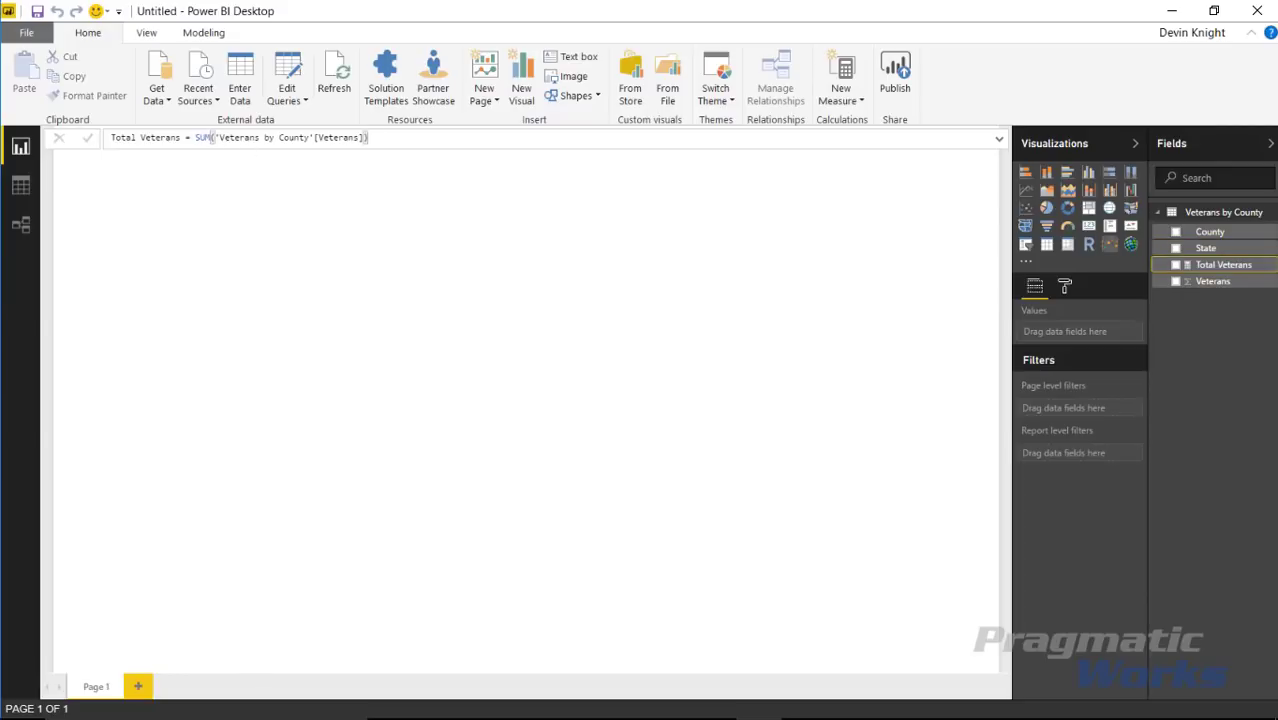
- Copy the second Notepad formula and create the measure Veteran Percentage = 'Veterans by County'[Total Veterans]/CALCULATE([Total Veterans],ALLSELECTED('Veterans by County'))
{"action": "key", "text": "alt+Tab"}
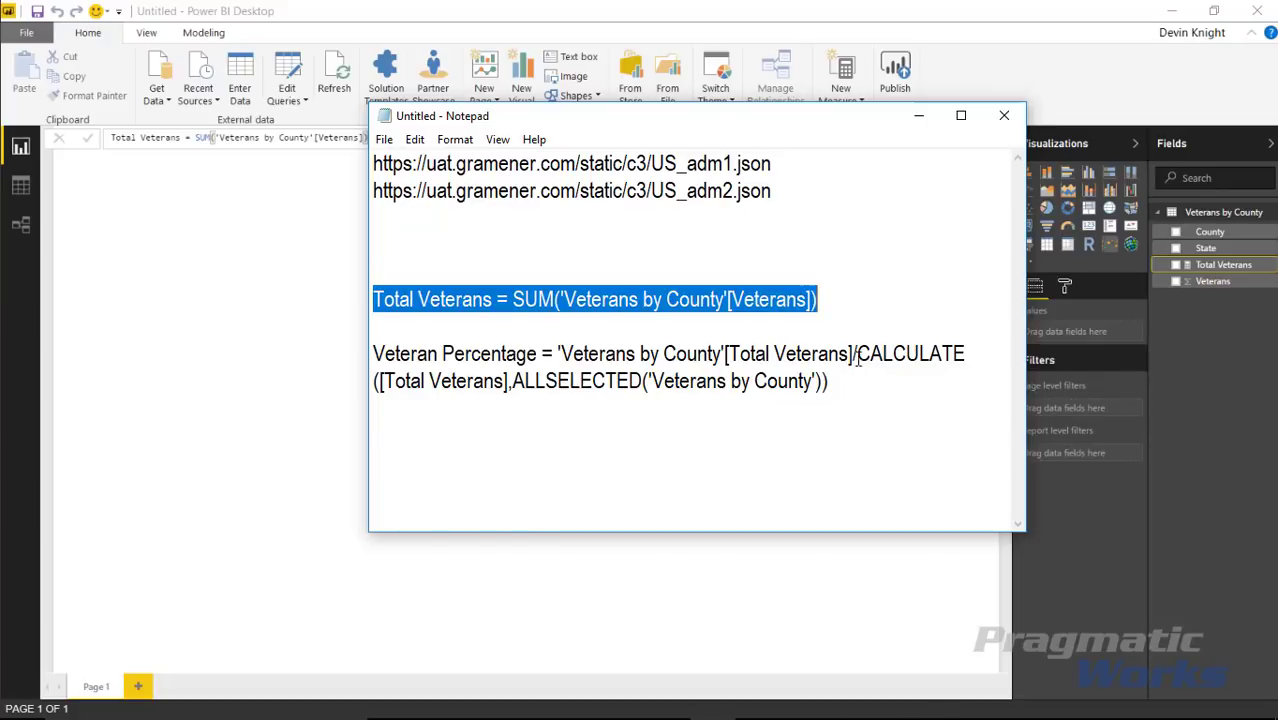
{"action": "left_click_drag", "start_coordinate": [840, 388], "coordinate": [364, 348]}
{"action": "left_click", "coordinate": [590, 353]}
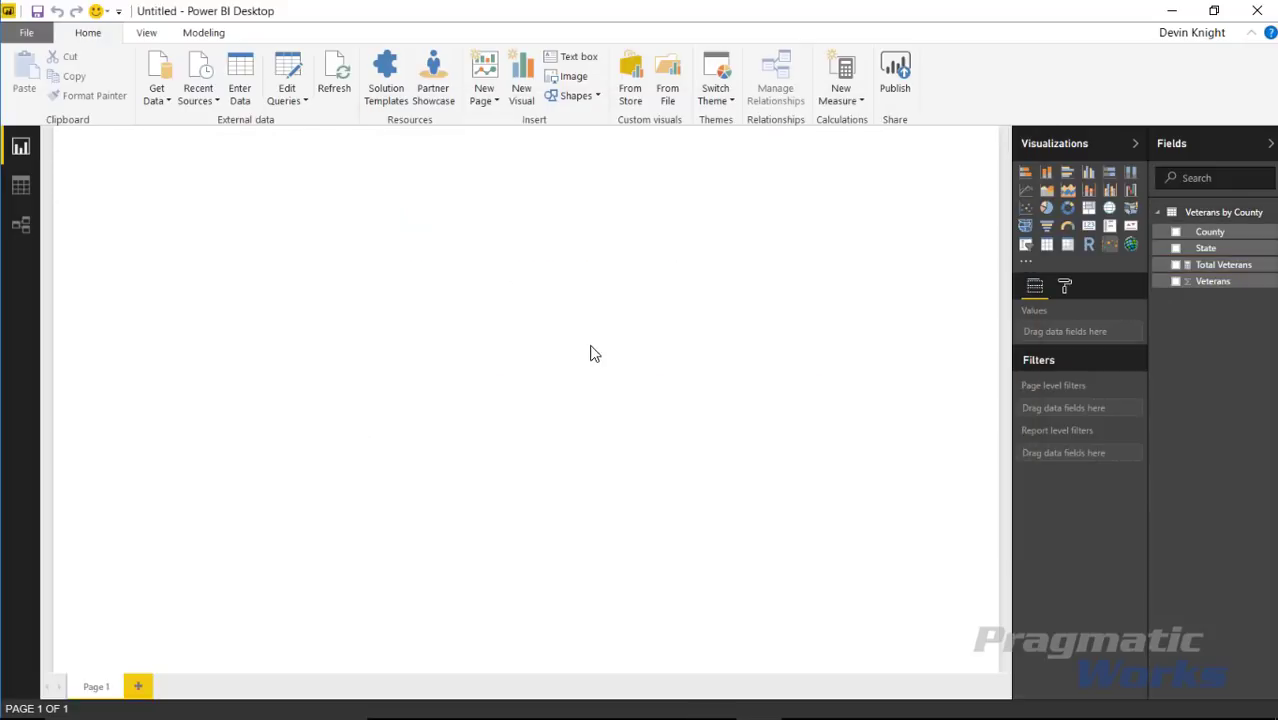
{"action": "right_click", "coordinate": [1203, 222]}
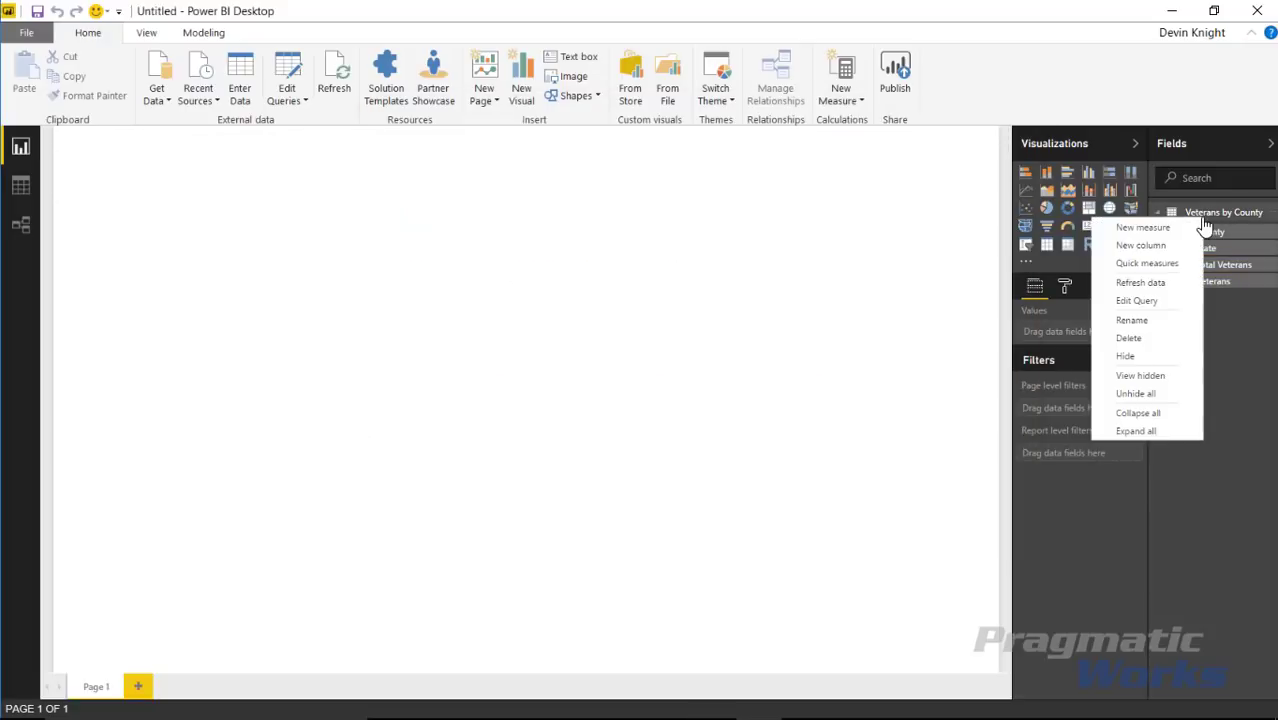
{"action": "left_click", "coordinate": [1180, 228]}
{"action": "type", "text": "Veteran Percentage = 'Veterans by County'[Total Veterans]/CALCULATE([Total Veterans],ALLSELECTED('Veterans by County'))"}
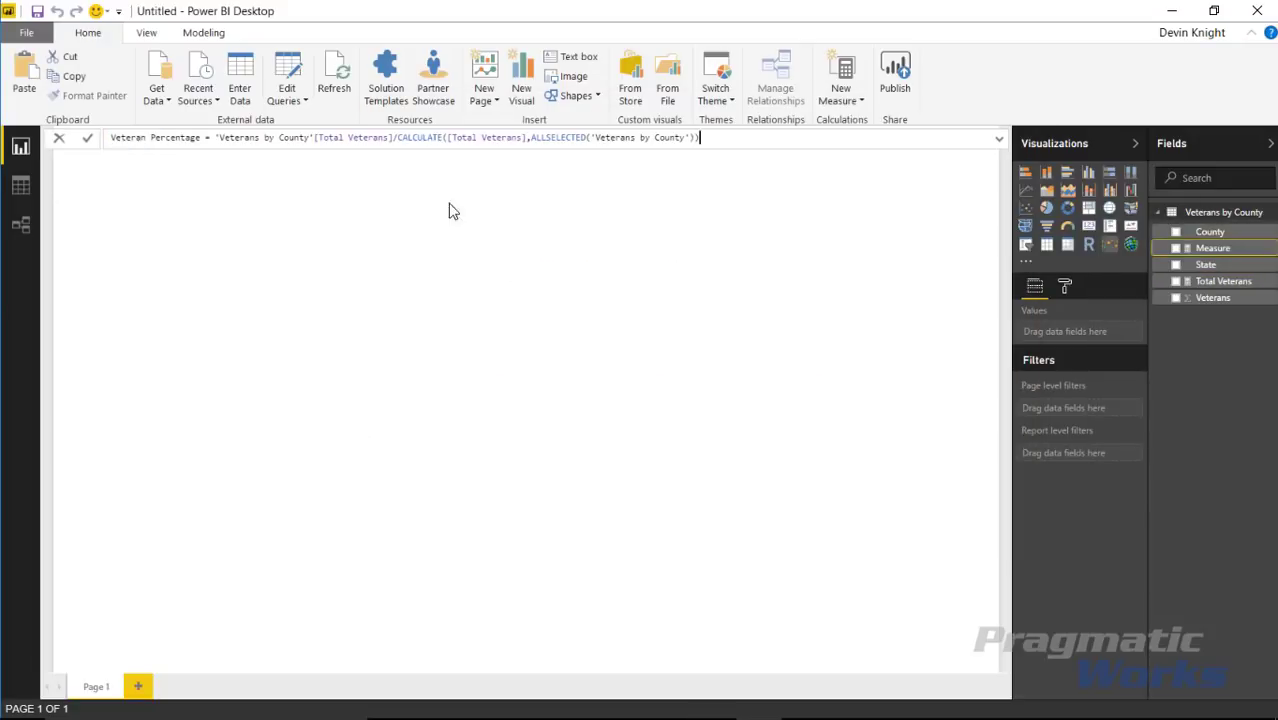
{"action": "key", "text": "Return"}
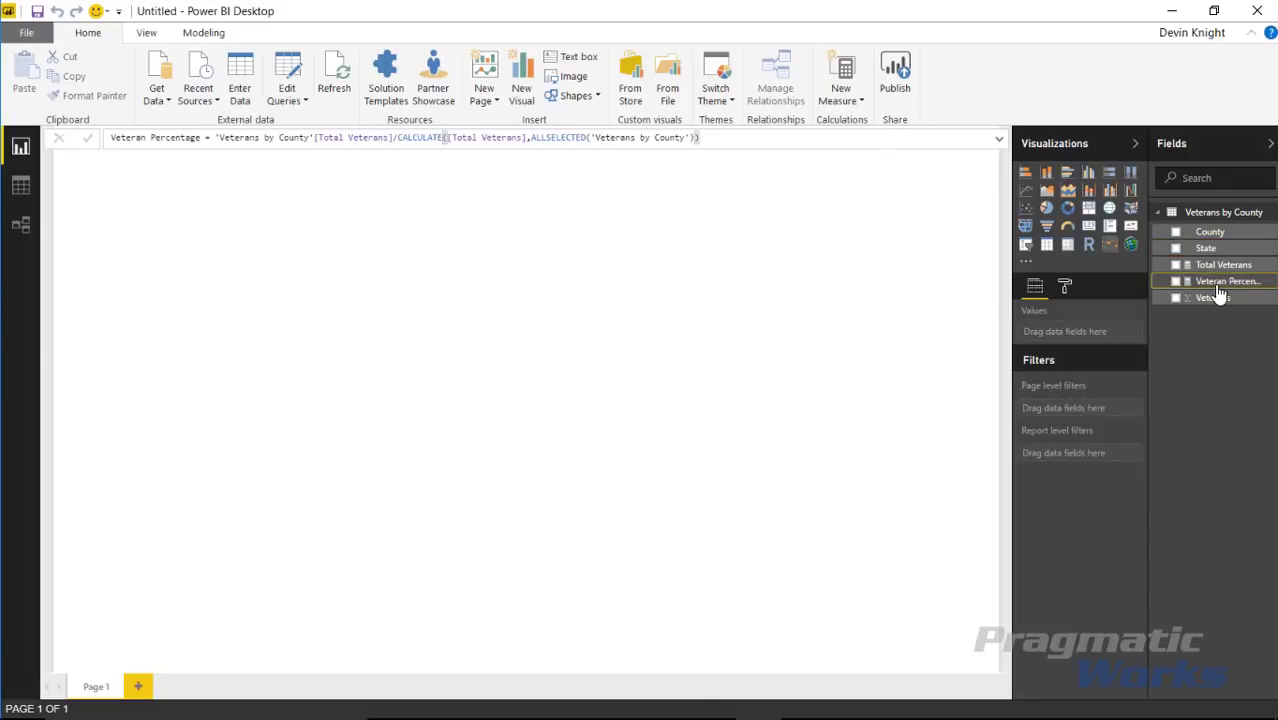
- Format the Veteran Percentage measure as a percentage
{"action": "left_click", "coordinate": [149, 34]}
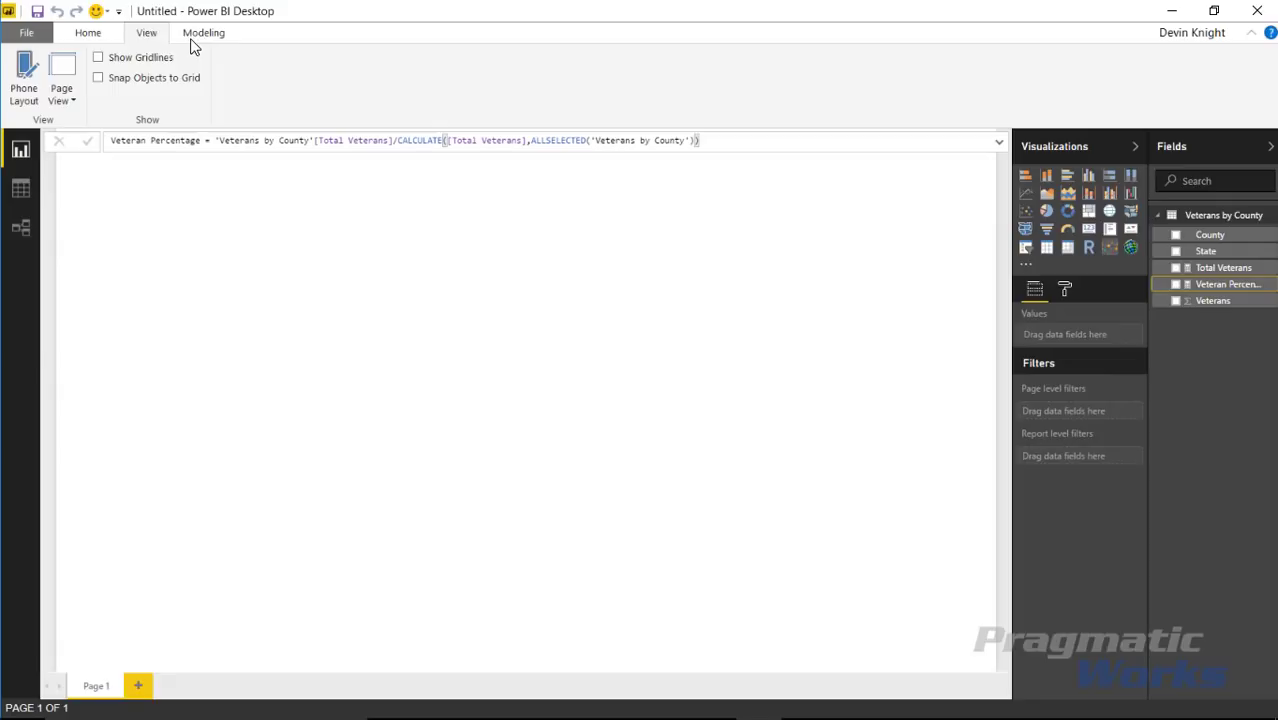
{"action": "left_click", "coordinate": [96, 36]}
{"action": "left_click", "coordinate": [203, 33]}
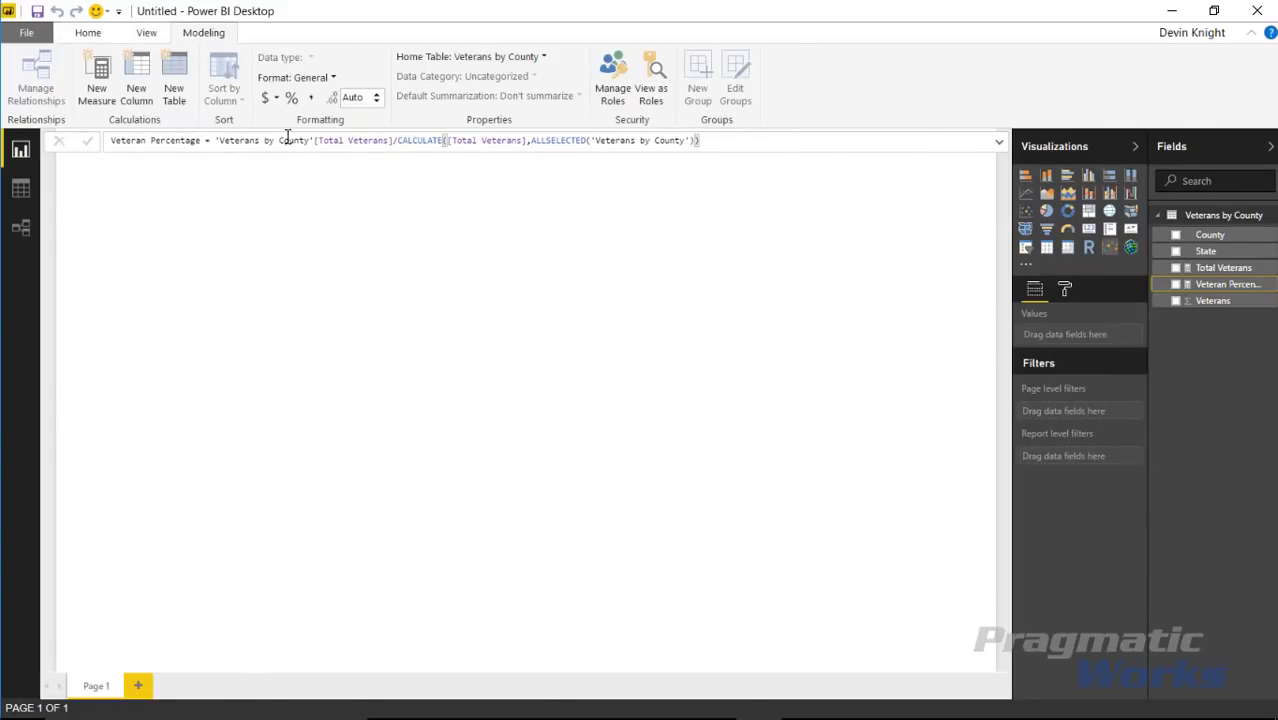
{"action": "left_click", "coordinate": [291, 97]}
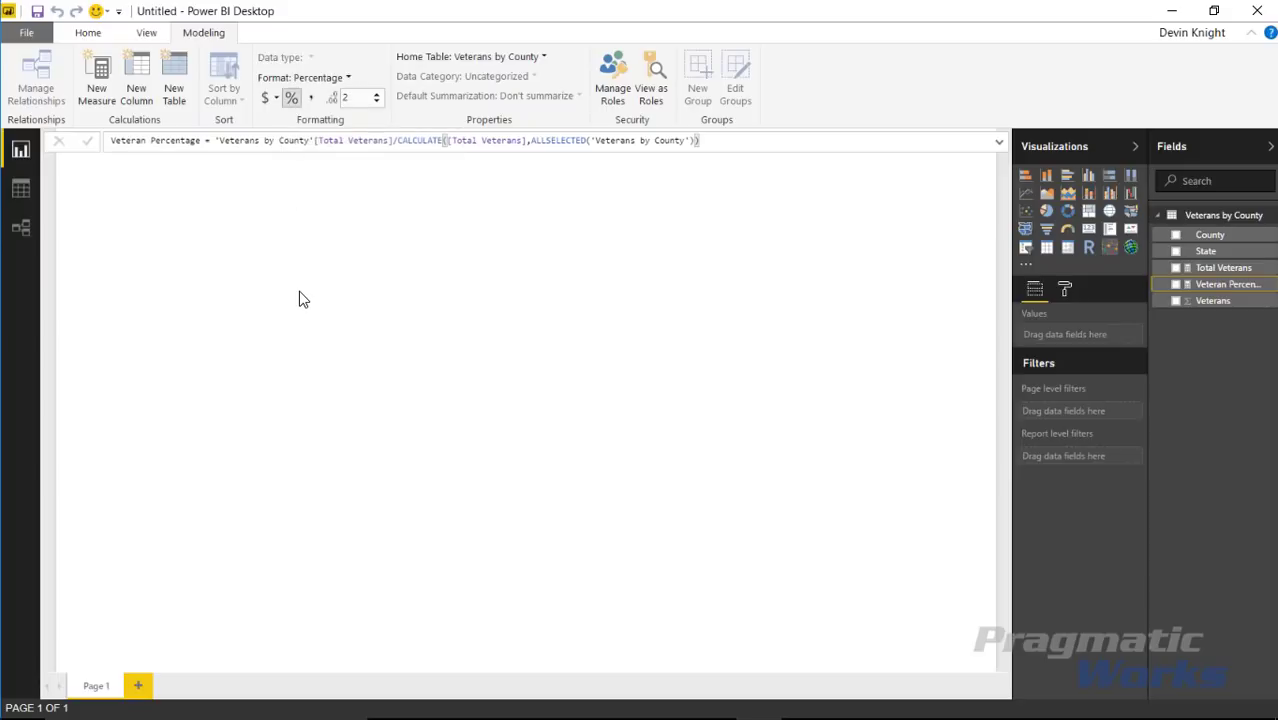
{"action": "left_click", "coordinate": [505, 270]}
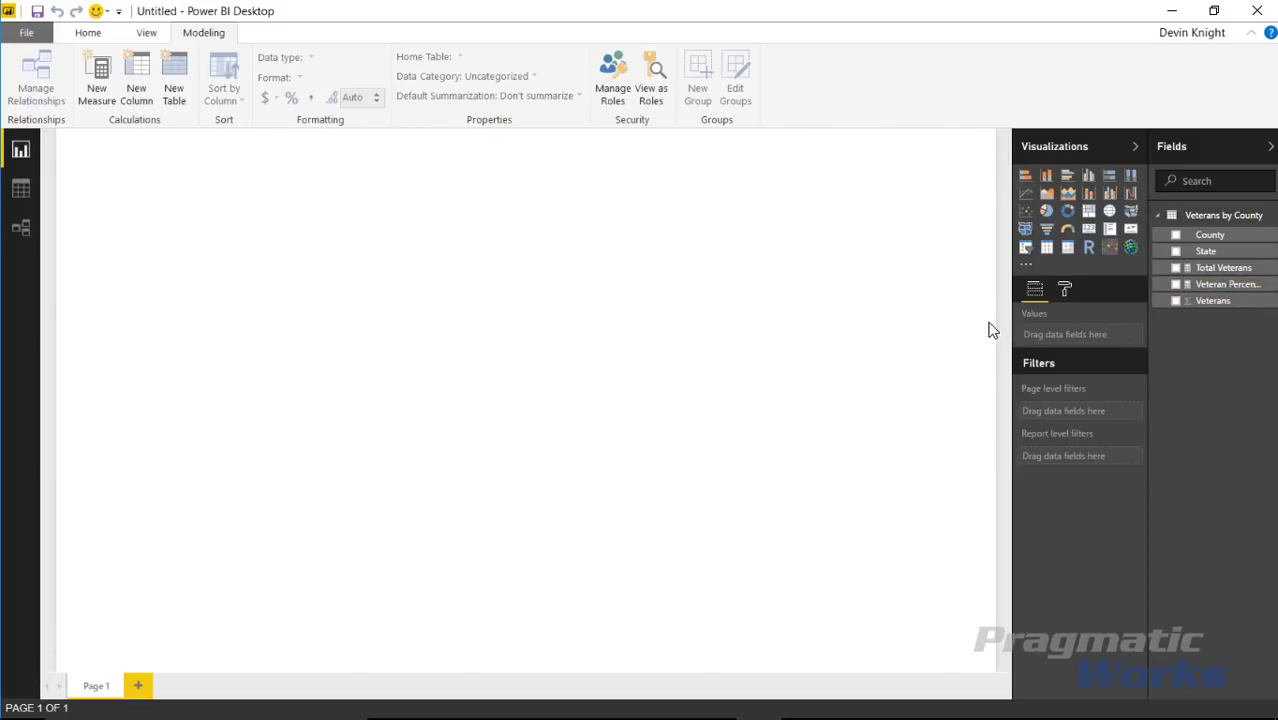
- Add a Drilldown Cartogram visual enlarged to fill the page, with State above County as its Locations
{"action": "left_click", "coordinate": [1110, 249]}
{"action": "left_click_drag", "start_coordinate": [268, 366], "coordinate": [1022, 690]}
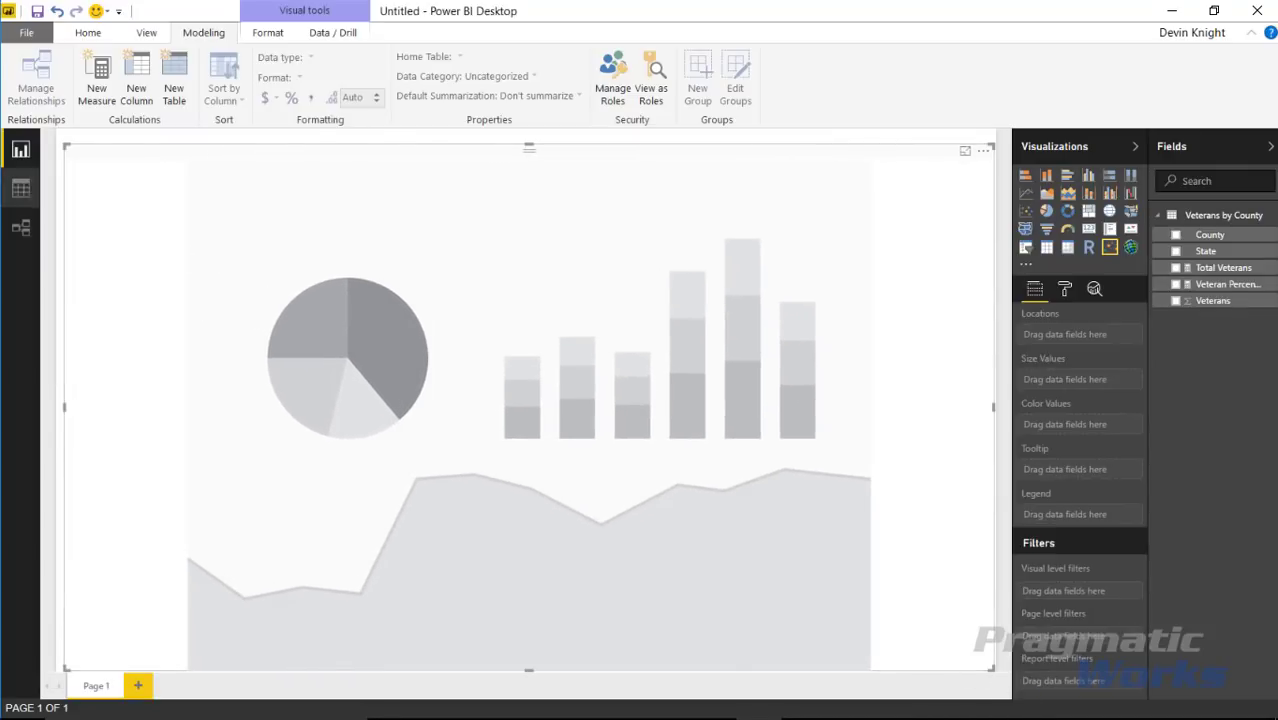
{"action": "left_click_drag", "start_coordinate": [64, 146], "coordinate": [57, 131]}
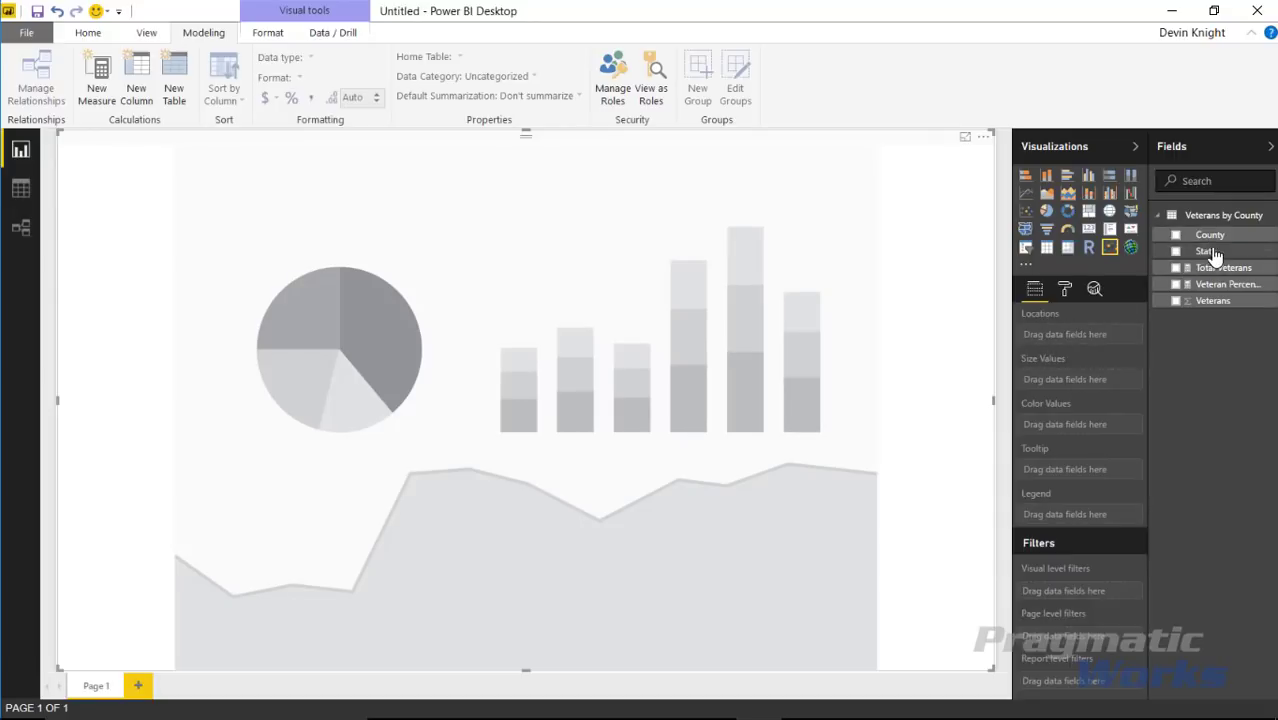
{"action": "left_click_drag", "start_coordinate": [1206, 251], "coordinate": [1130, 335]}
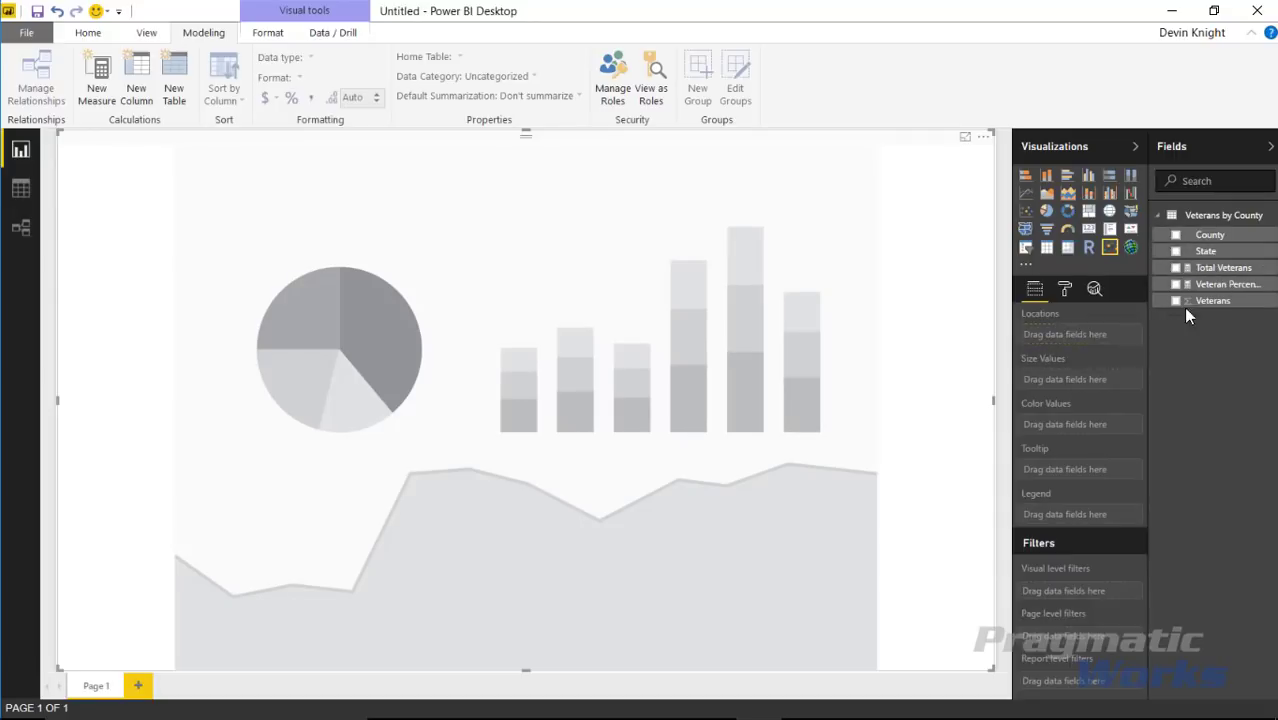
{"action": "left_click_drag", "start_coordinate": [1234, 244], "coordinate": [1095, 350]}
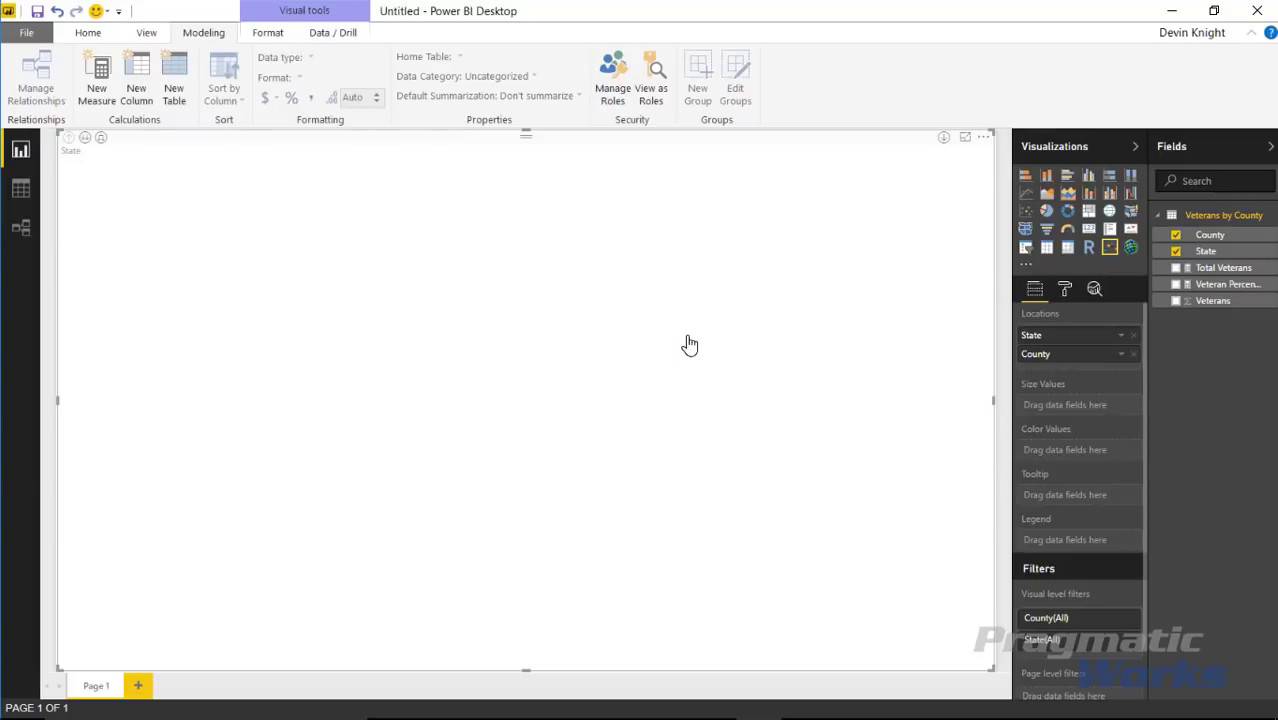
- Assign Total Veterans to the cartogram's Size Values and Veteran Percentage to its Color Values
{"action": "left_click", "coordinate": [1066, 291]}
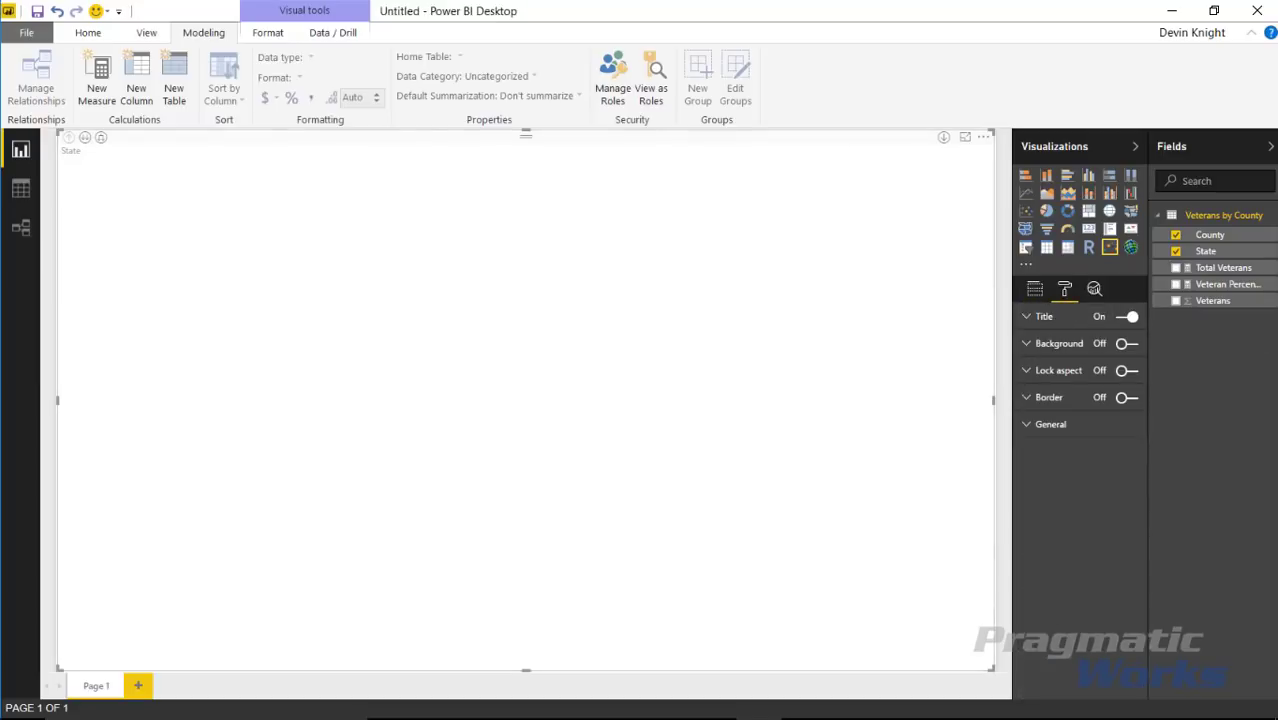
{"action": "left_click", "coordinate": [1035, 289]}
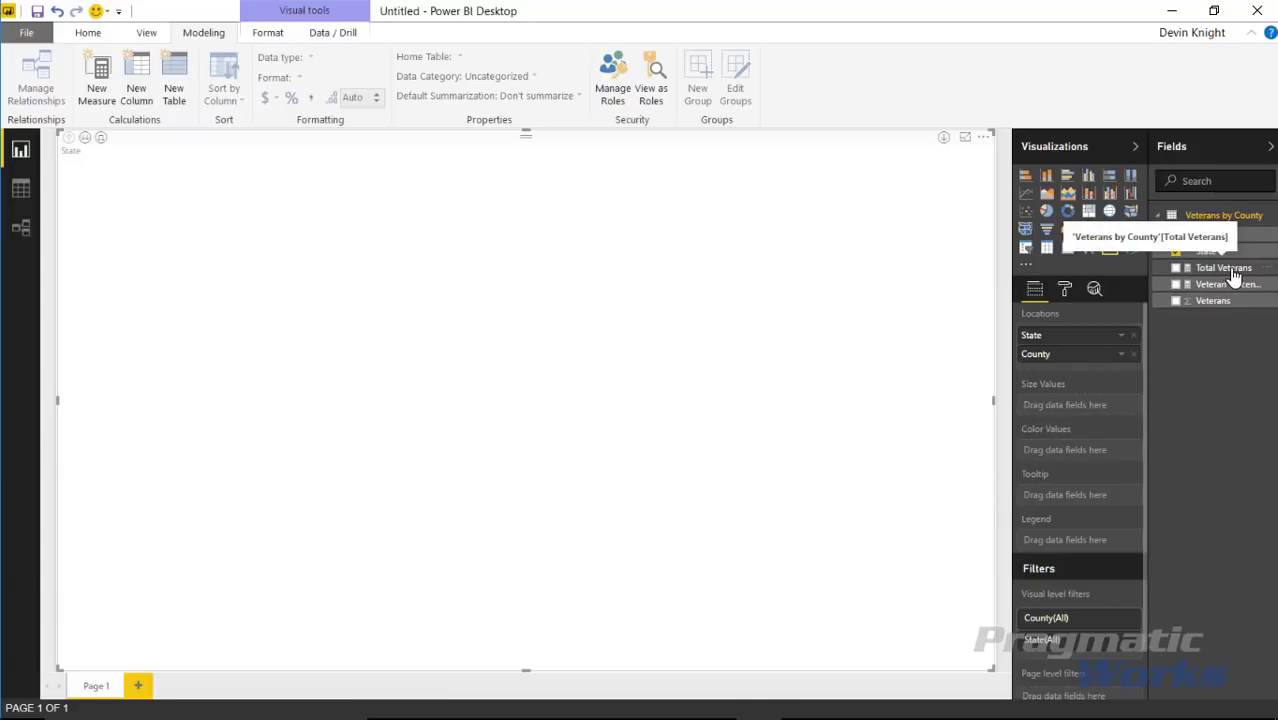
{"action": "left_click_drag", "start_coordinate": [1226, 277], "coordinate": [1087, 450]}
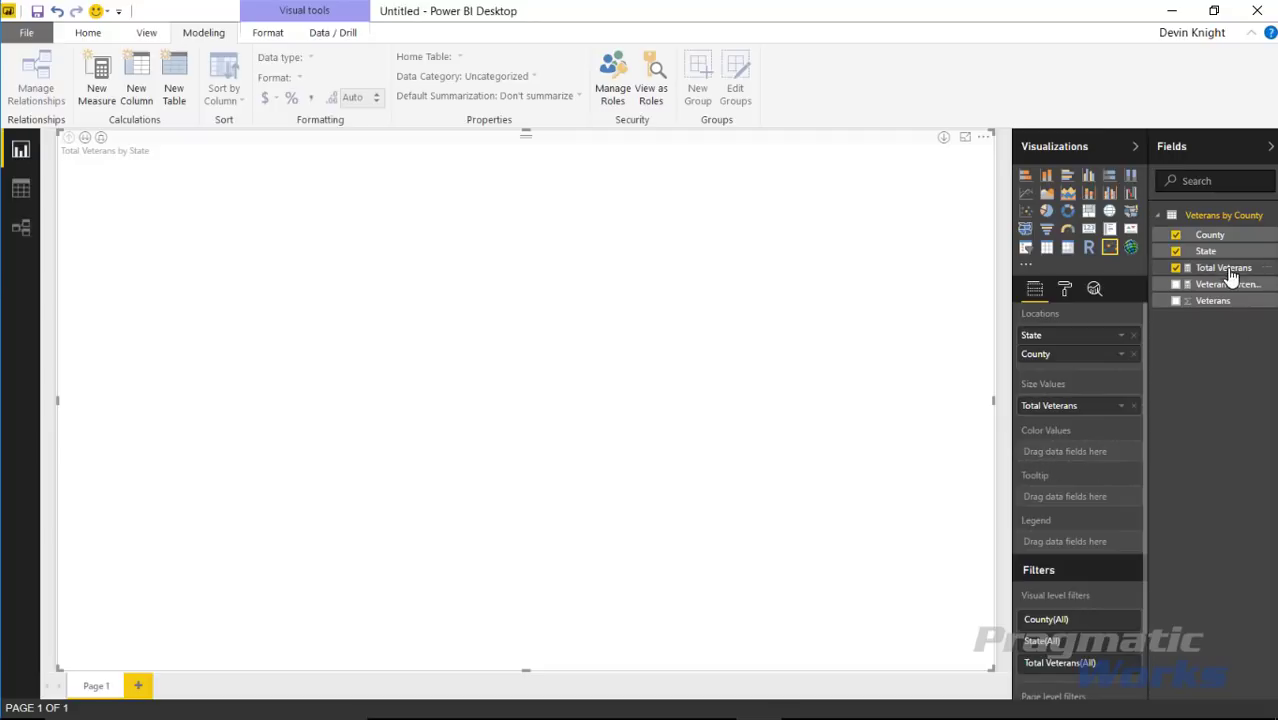
{"action": "left_click_drag", "start_coordinate": [1228, 284], "coordinate": [1101, 451]}
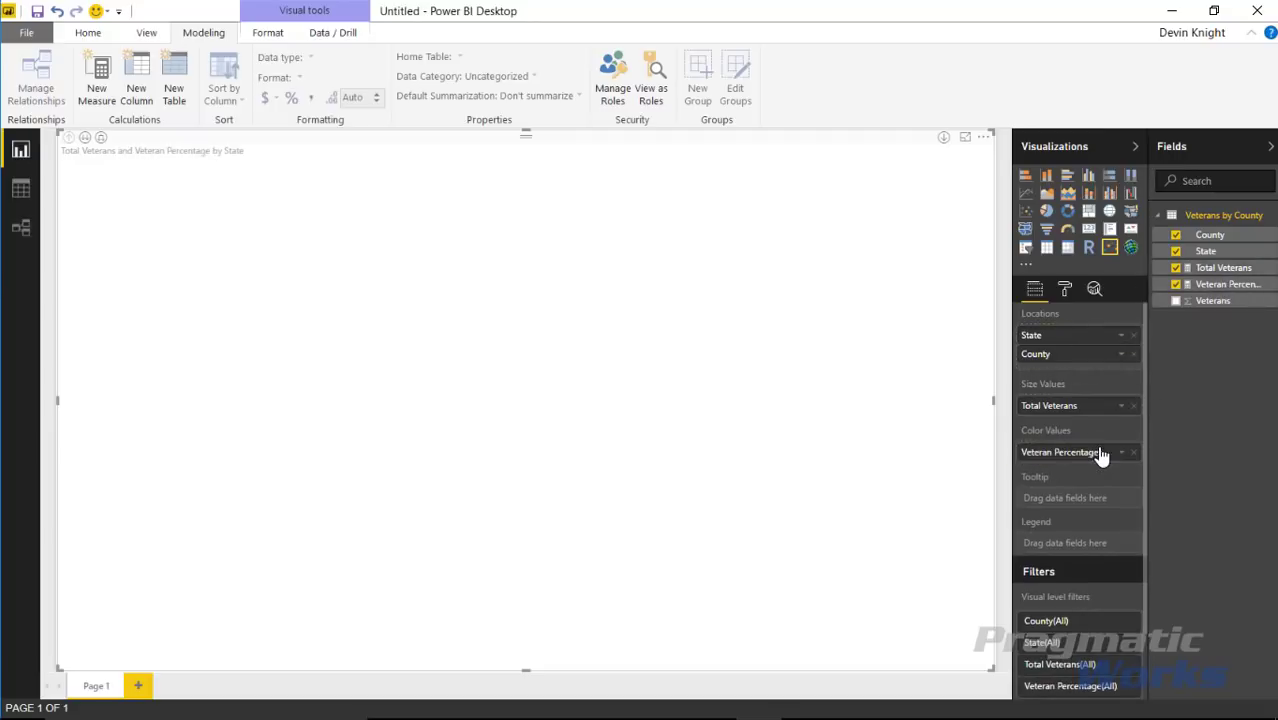
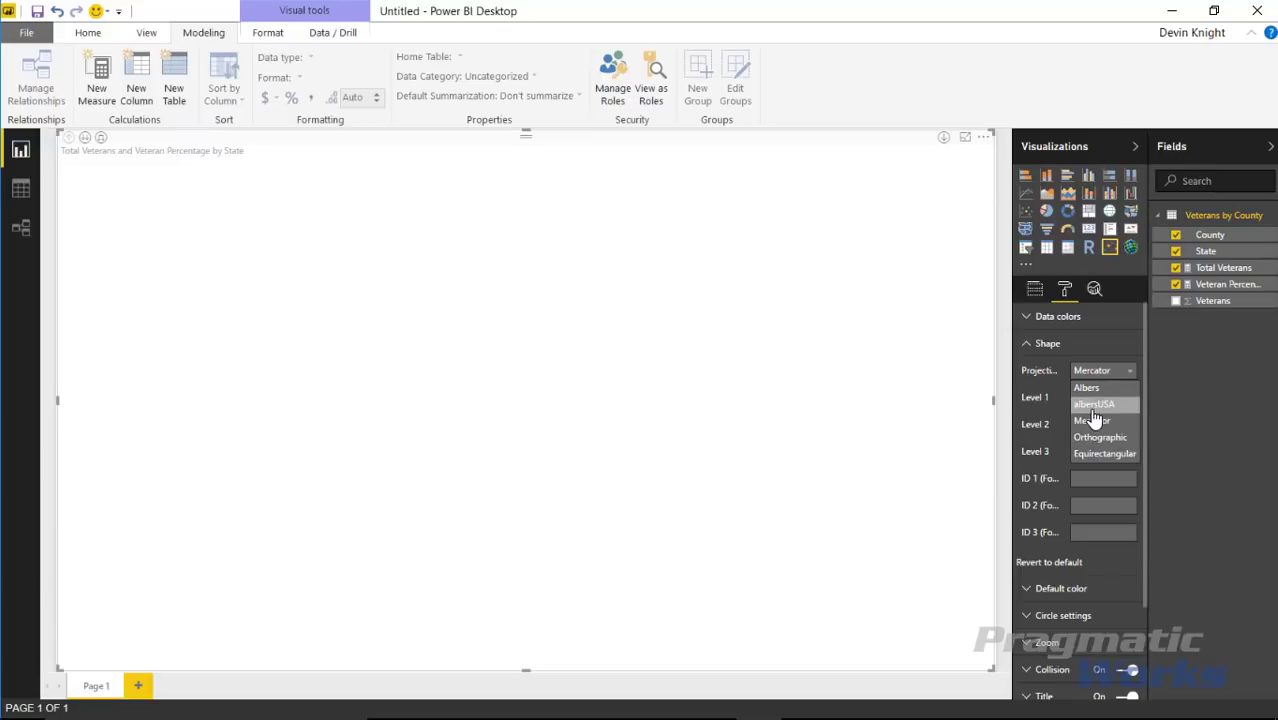
- Set the cartogram's shape projection to albersUSA
{"action": "left_click", "coordinate": [1097, 406]}
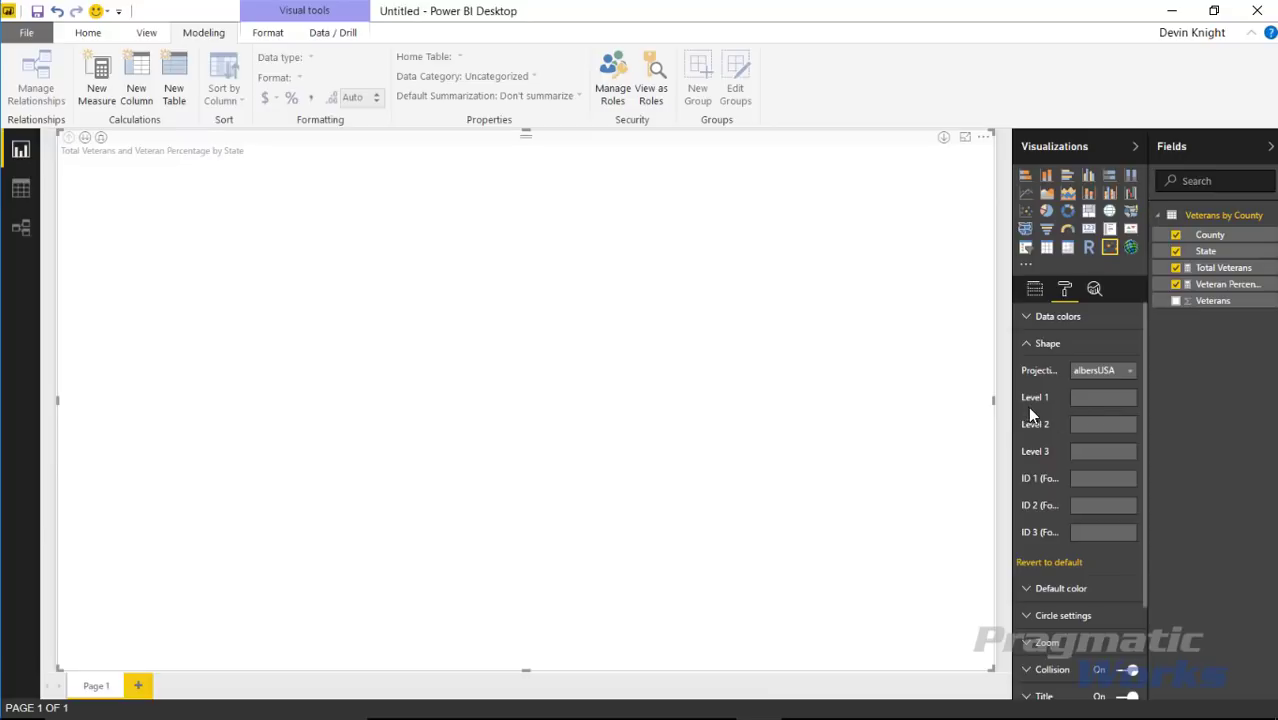
{"action": "left_click", "coordinate": [1035, 289]}
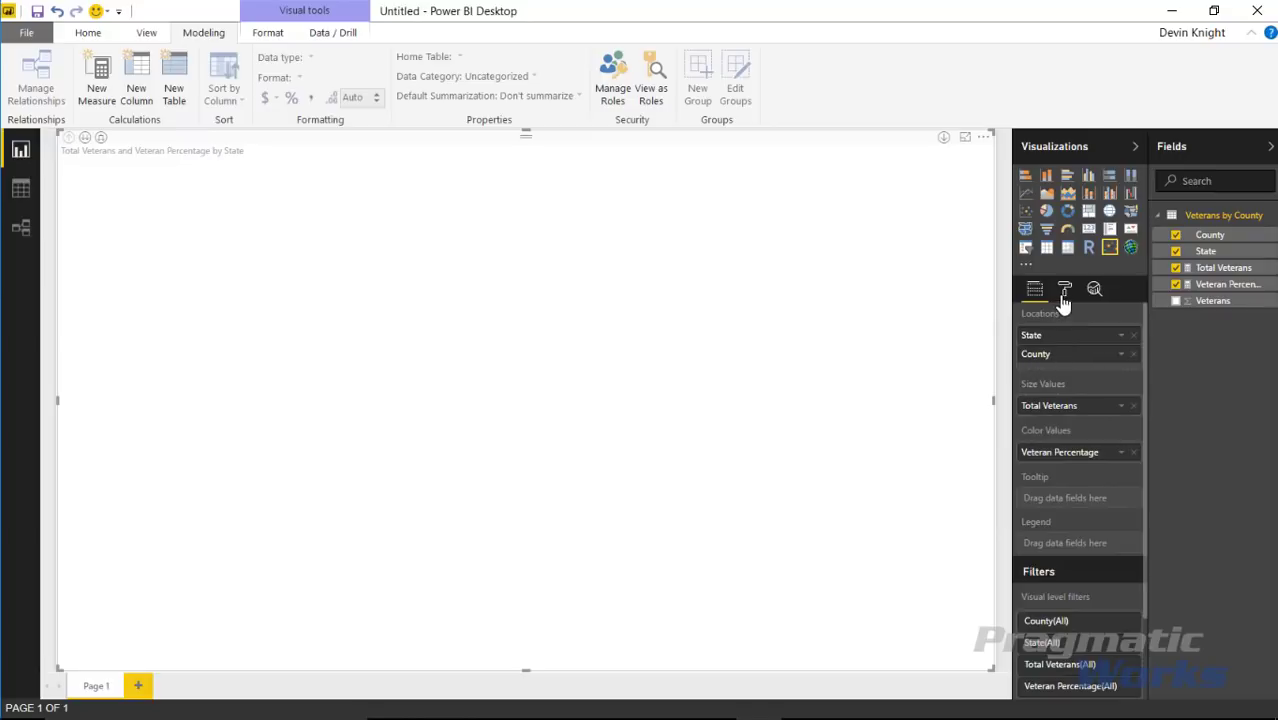
{"action": "left_click", "coordinate": [1062, 297]}
{"action": "left_click", "coordinate": [1046, 345]}
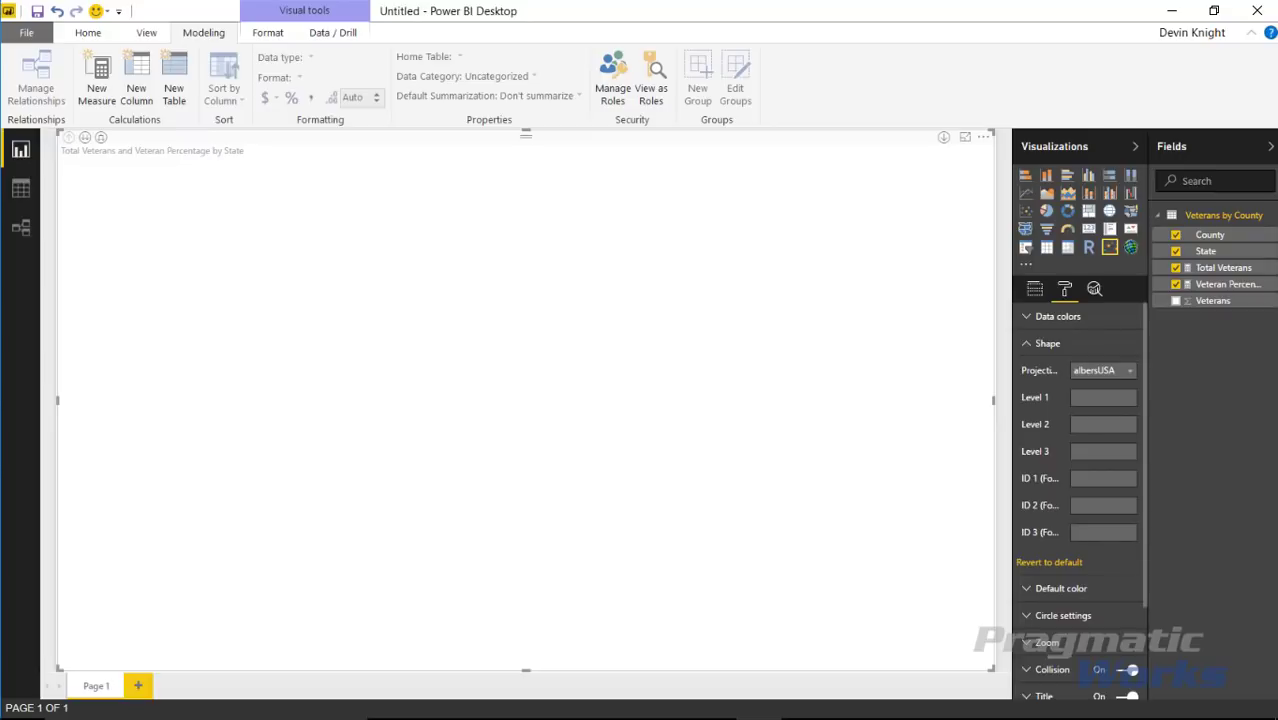
{"action": "key", "text": "alt+Tab"}
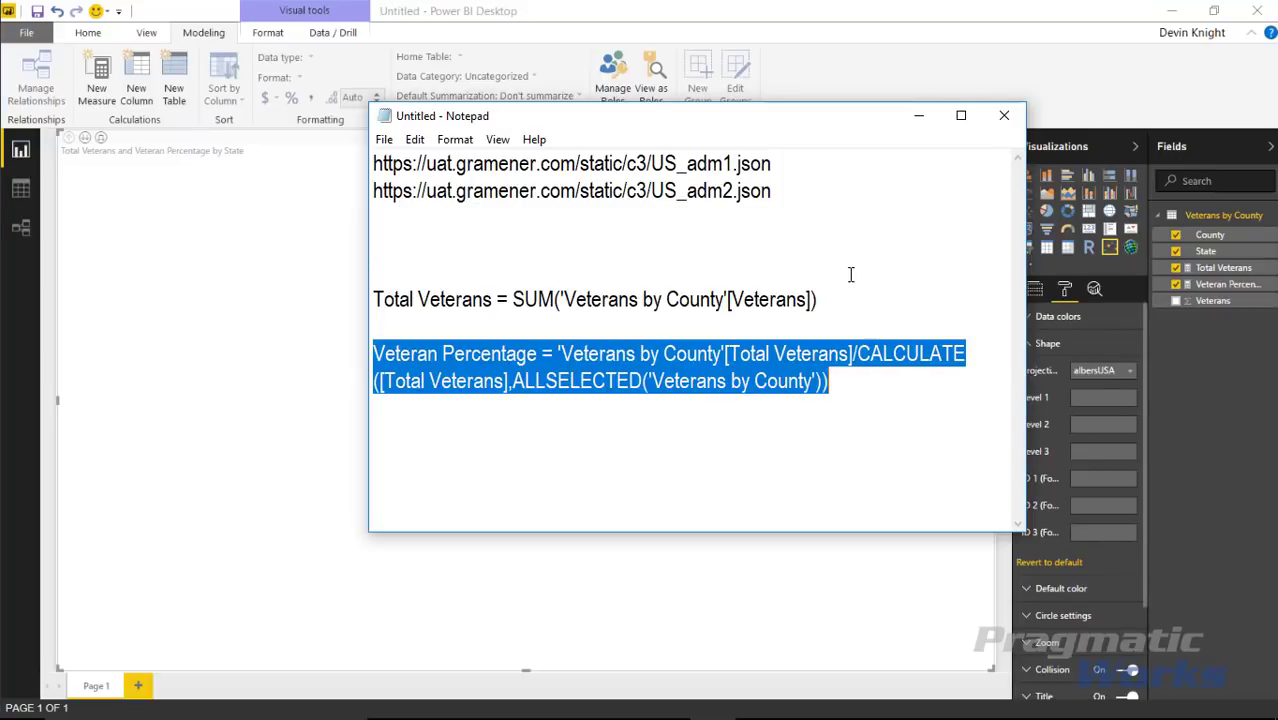
{"action": "left_click", "coordinate": [792, 250]}
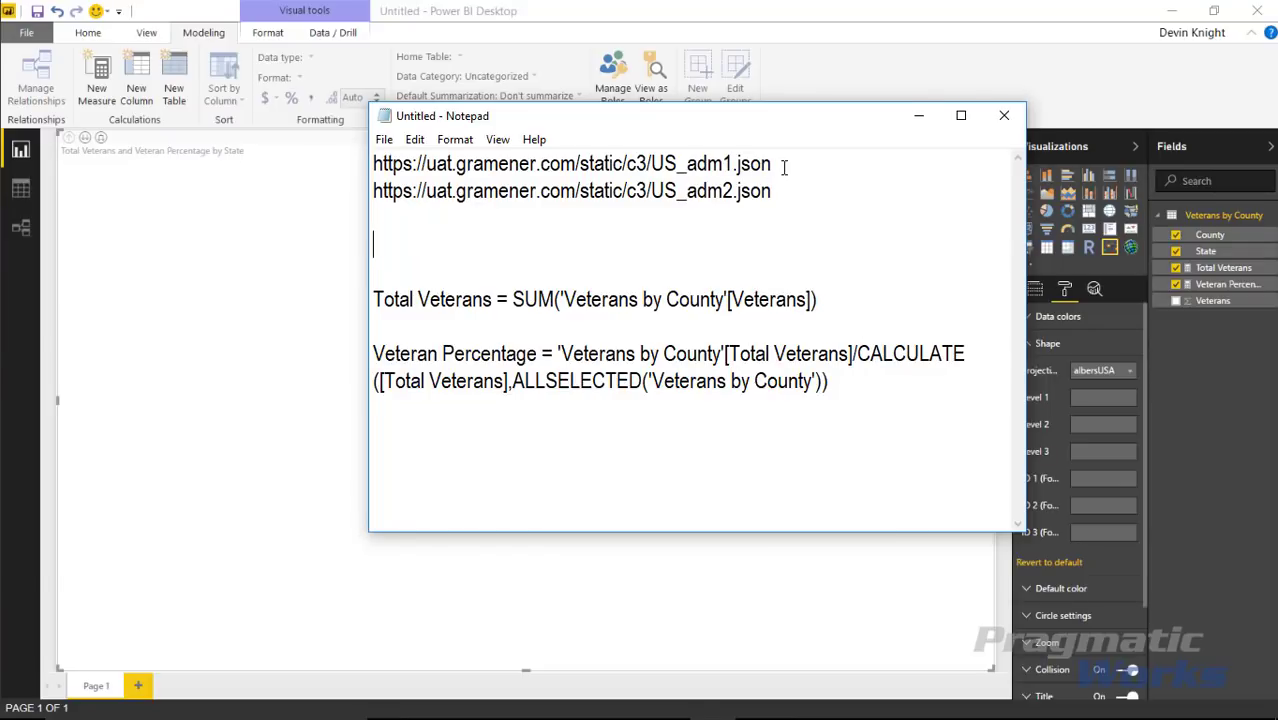
{"action": "left_click_drag", "start_coordinate": [790, 163], "coordinate": [366, 163]}
{"action": "key", "text": "ctrl+c"}
{"action": "left_click", "coordinate": [1106, 397]}
{"action": "key", "text": "ctrl+v"}
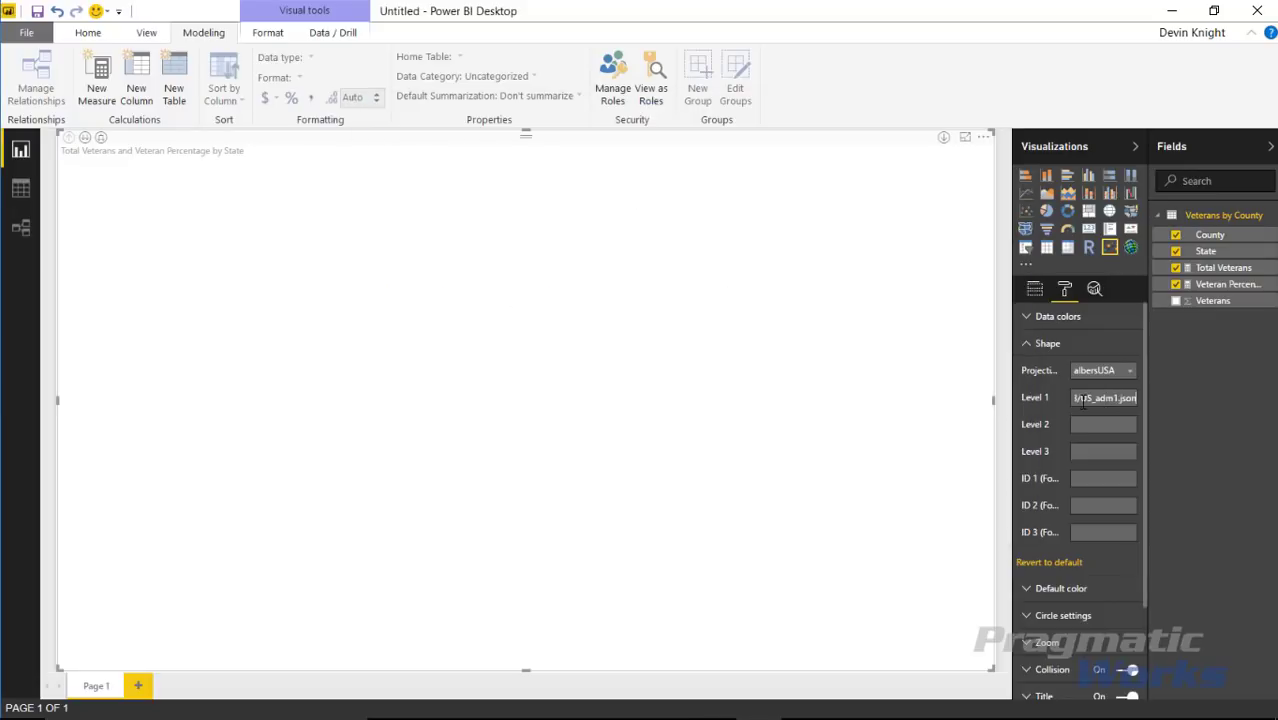
{"action": "left_click", "coordinate": [1072, 427]}
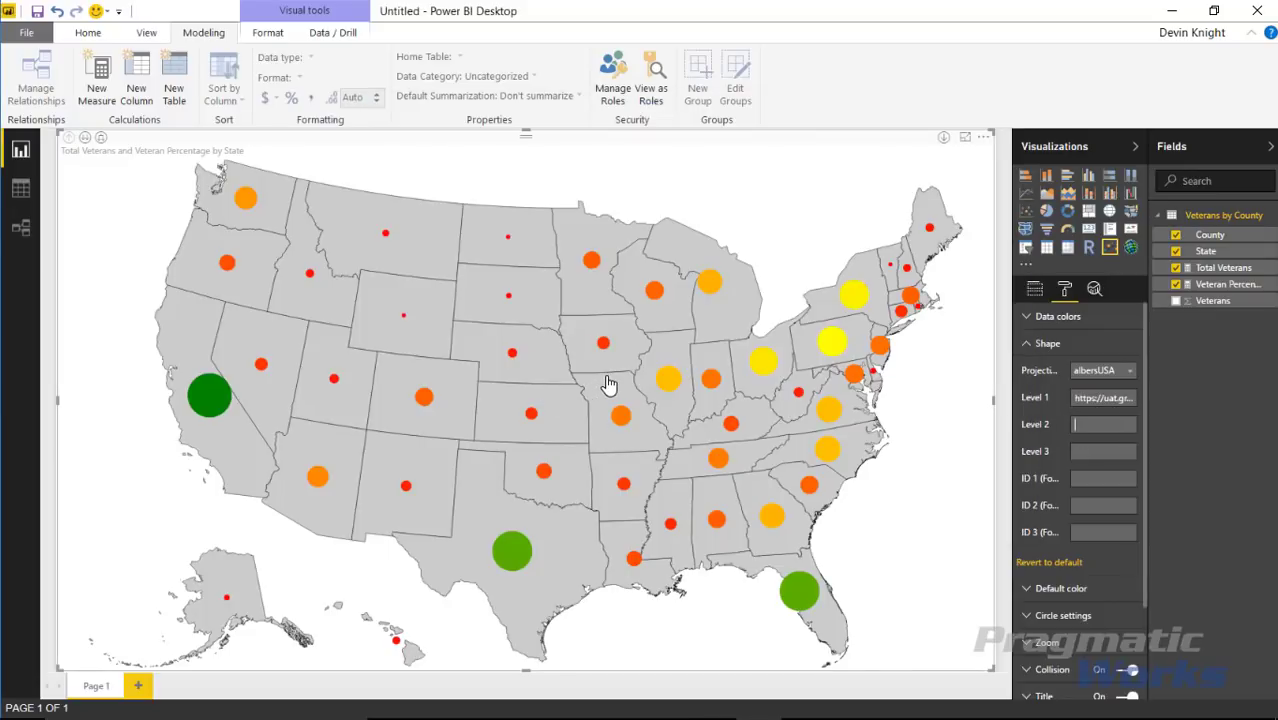
{"action": "key", "text": "alt+Tab"}
{"action": "left_click_drag", "start_coordinate": [774, 192], "coordinate": [362, 194]}
{"action": "key", "text": "ctrl+c"}
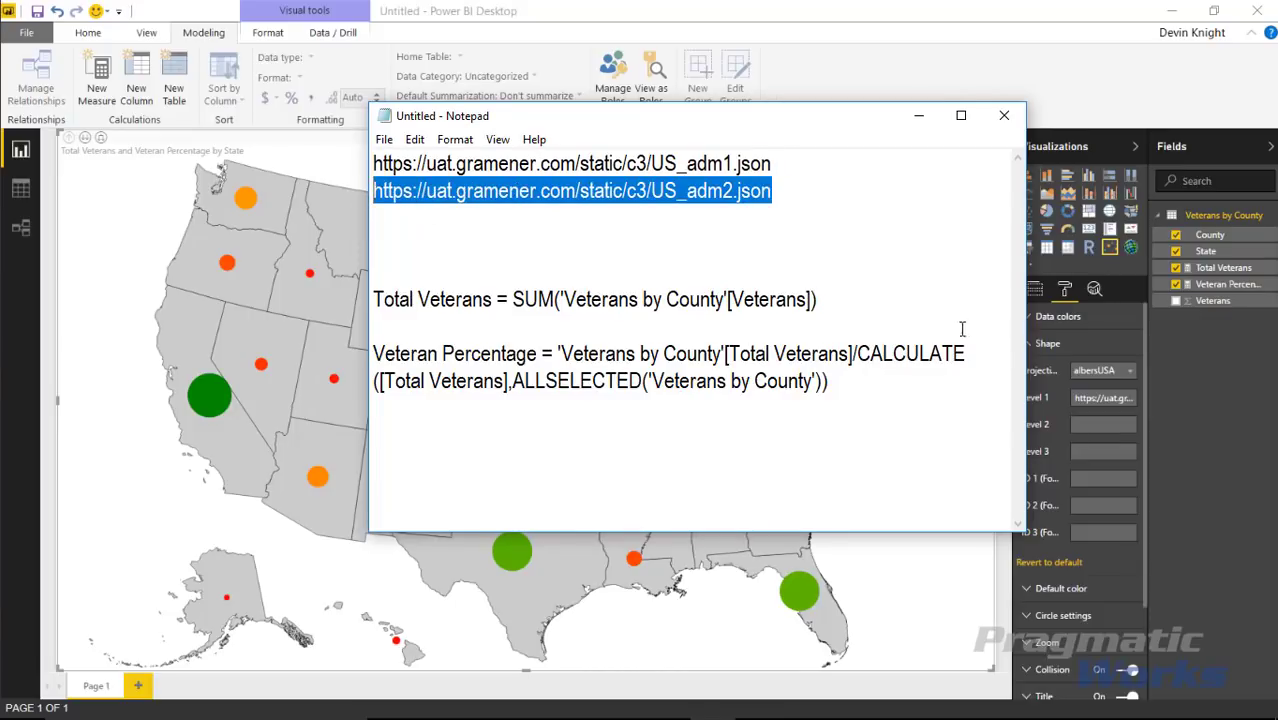
{"action": "key", "text": "alt+Tab"}
{"action": "key", "text": "ctrl+v"}
{"action": "key", "text": "Return"}
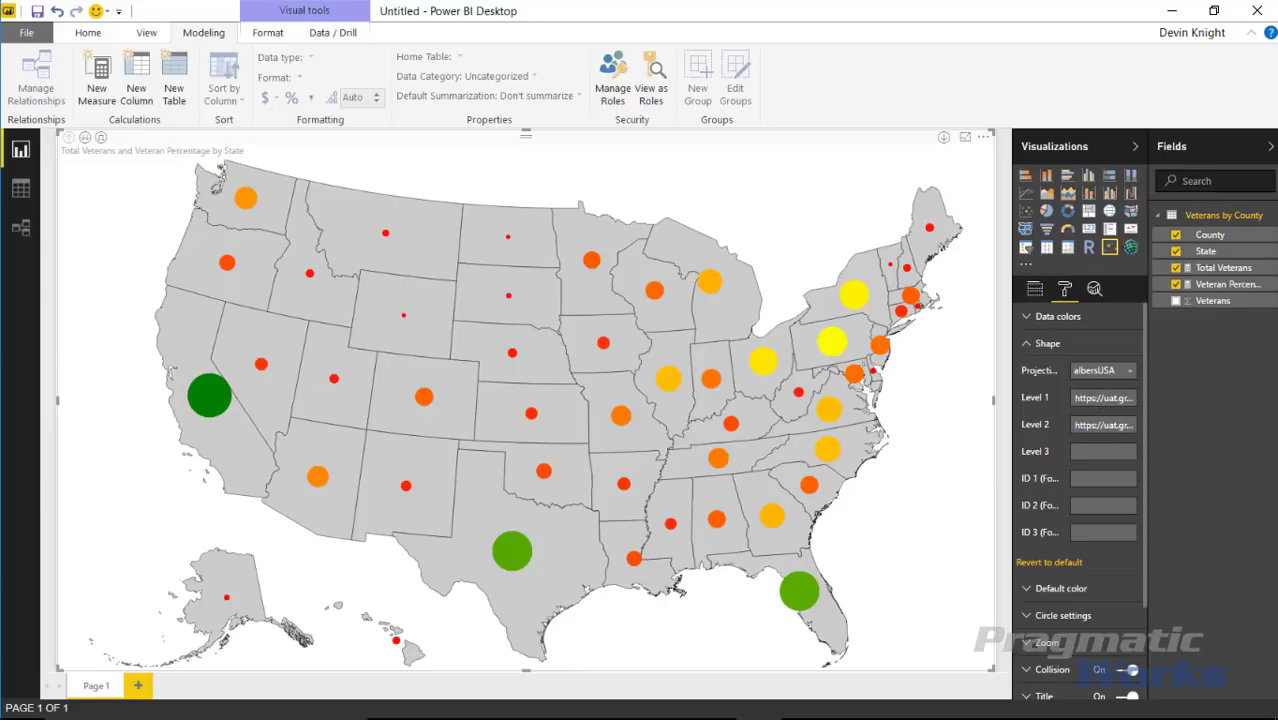
- Try the Albers and Mercator projections on the map and return it to albersUSA
{"action": "left_click", "coordinate": [1103, 370]}
{"action": "left_click", "coordinate": [1095, 400]}
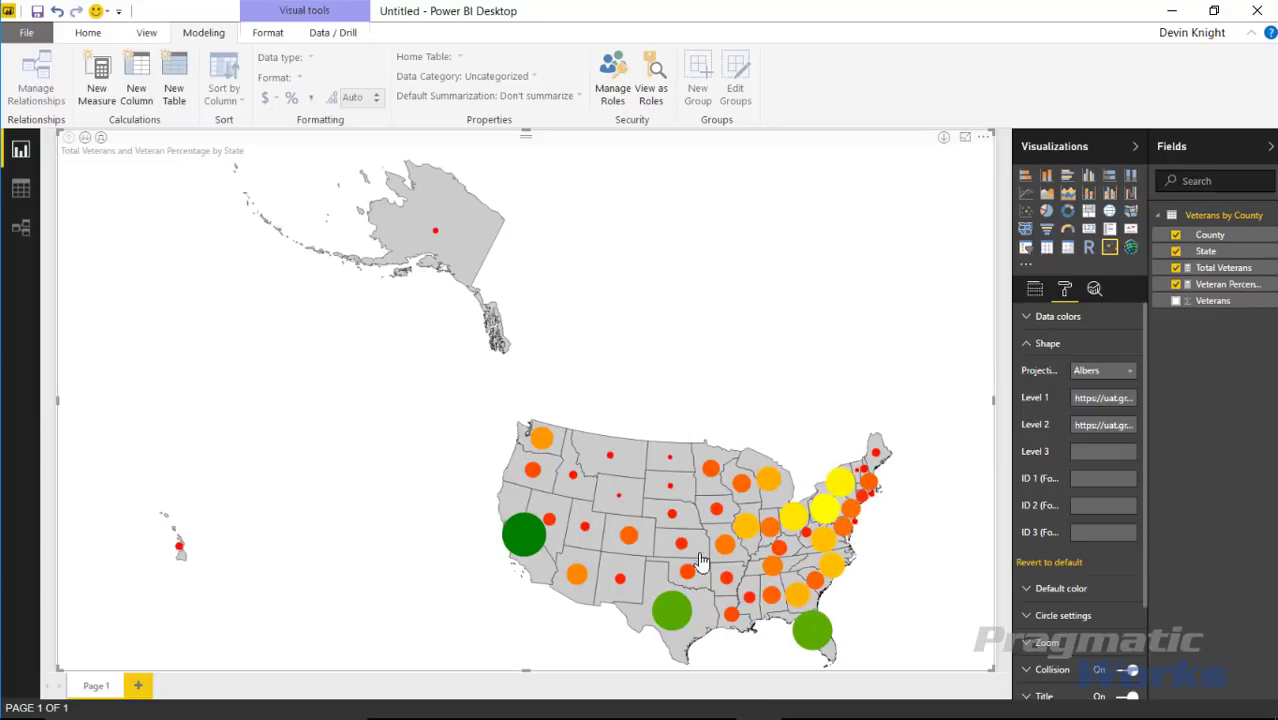
{"action": "left_click", "coordinate": [1120, 374]}
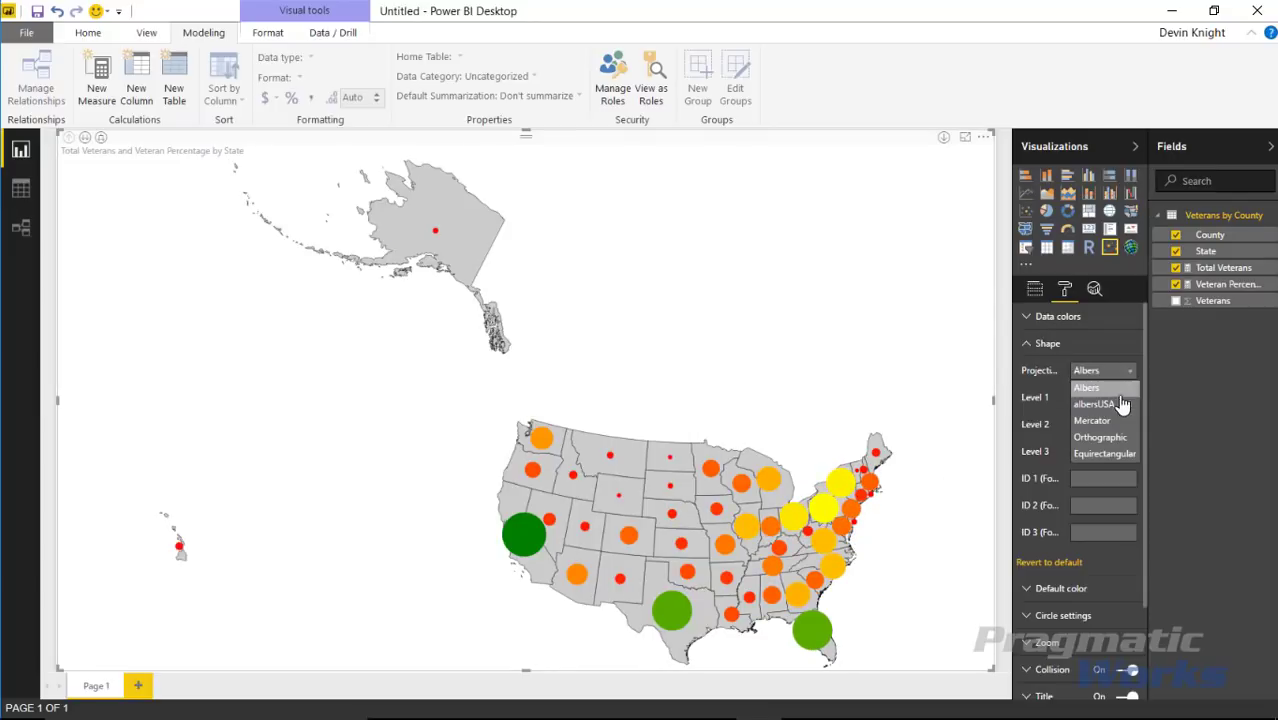
{"action": "left_click", "coordinate": [1100, 424]}
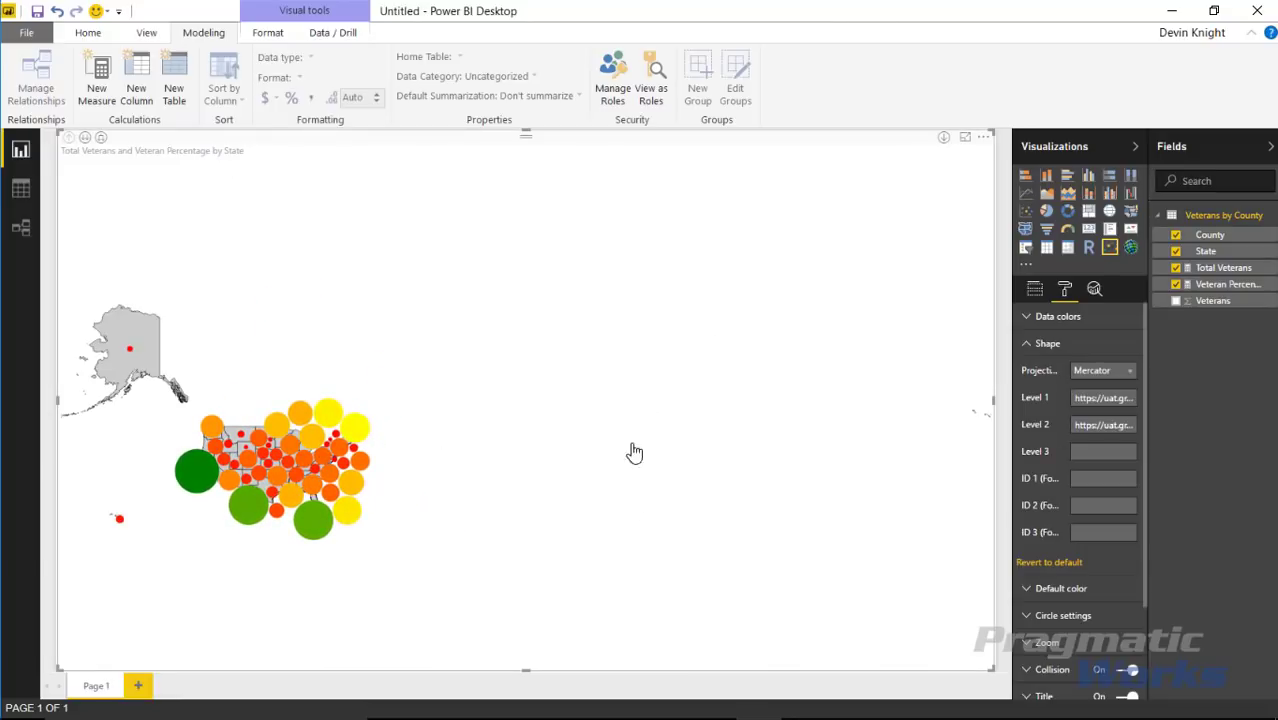
{"action": "left_click", "coordinate": [1122, 380]}
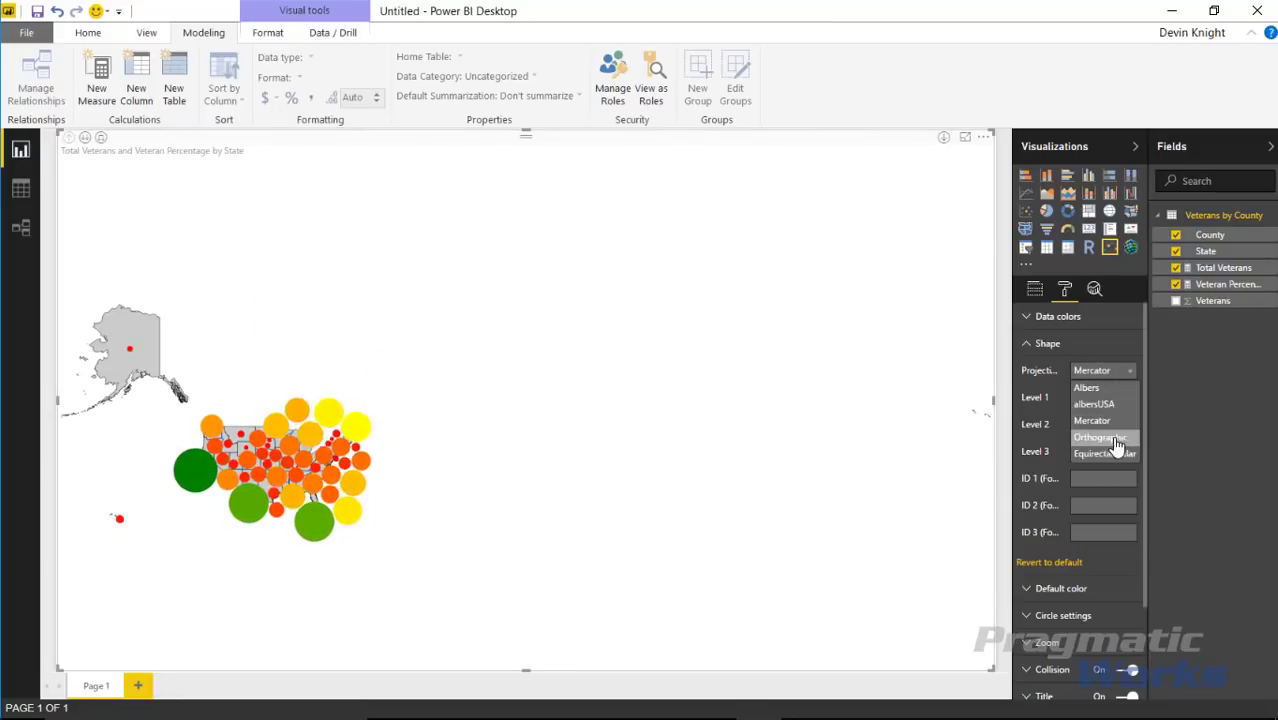
{"action": "left_click", "coordinate": [1100, 404]}
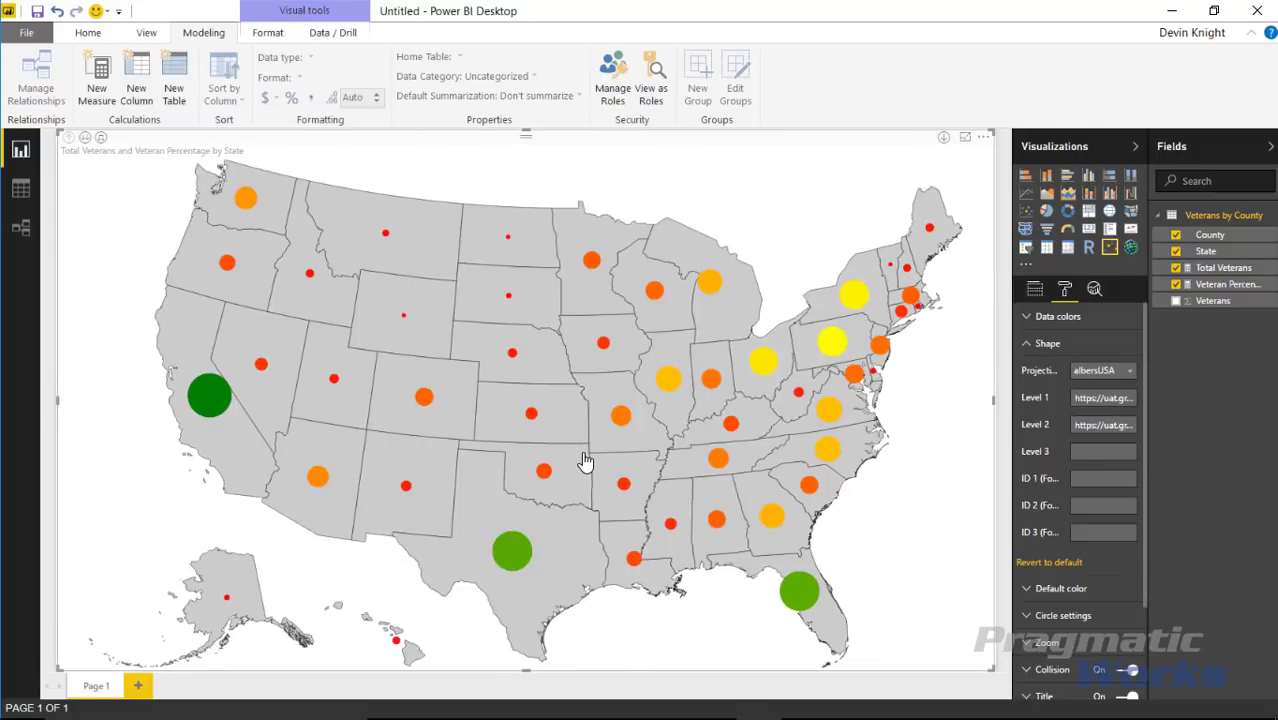
{"action": "left_click", "coordinate": [1044, 344]}
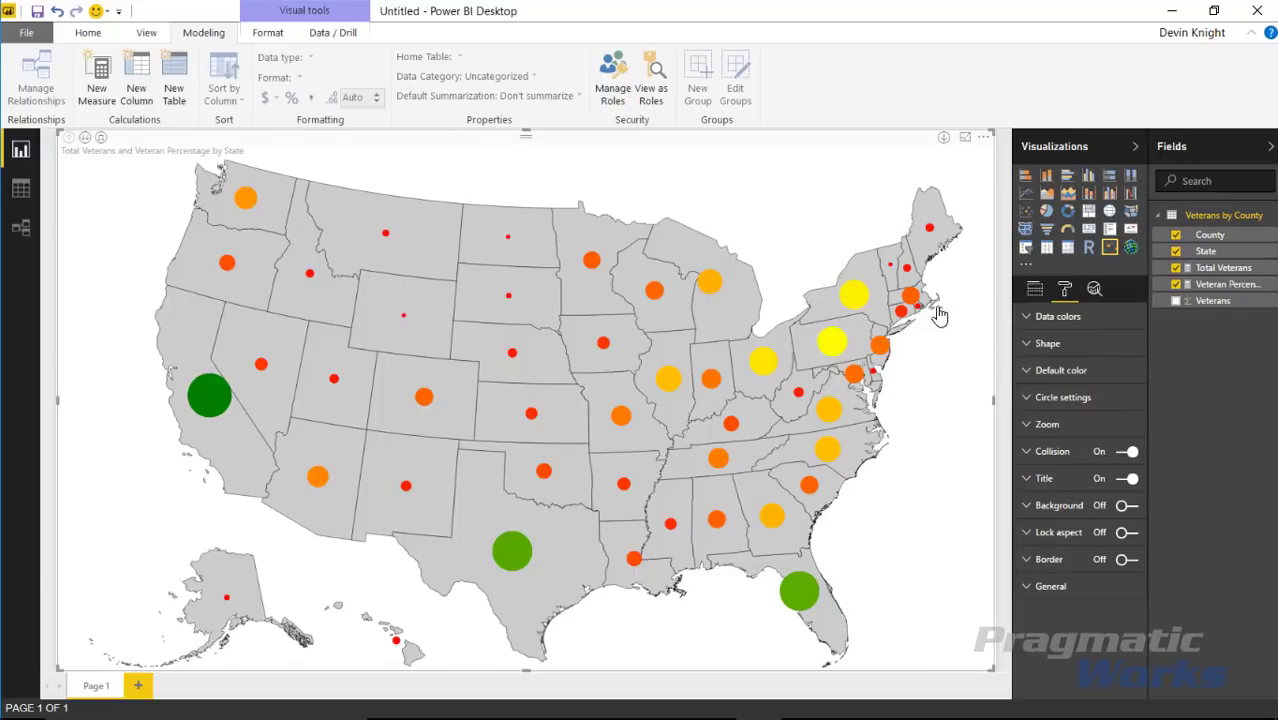
- Inspect the veteran totals and percentages in the tooltips of the Texas, Florida and California circles
{"action": "left_click", "coordinate": [1035, 290]}
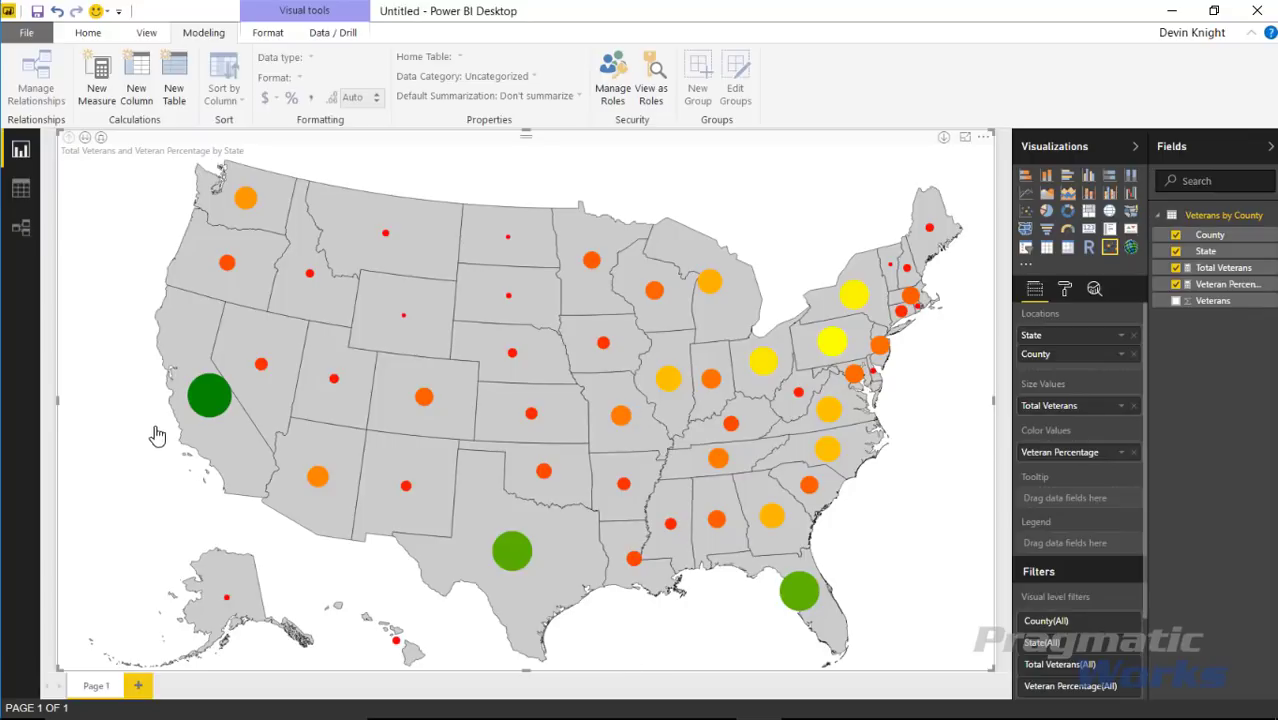
{"action": "mouse_move", "coordinate": [511, 569]}
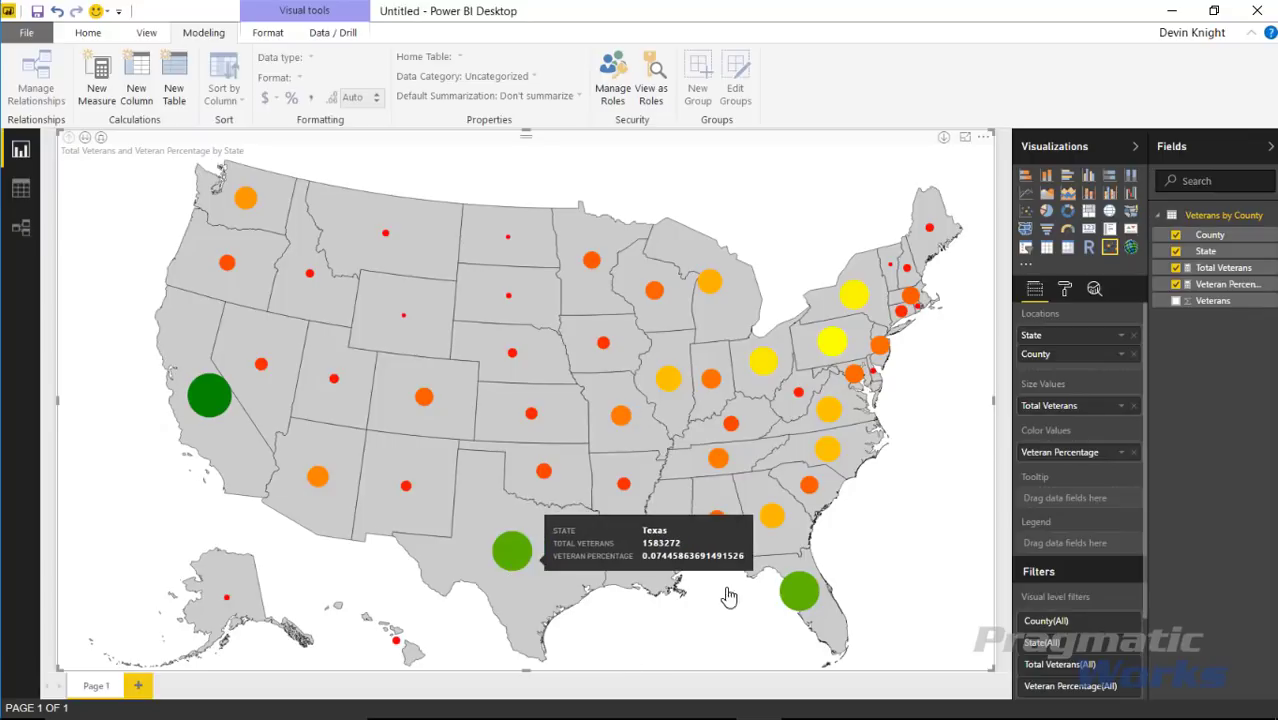
{"action": "mouse_move", "coordinate": [803, 590]}
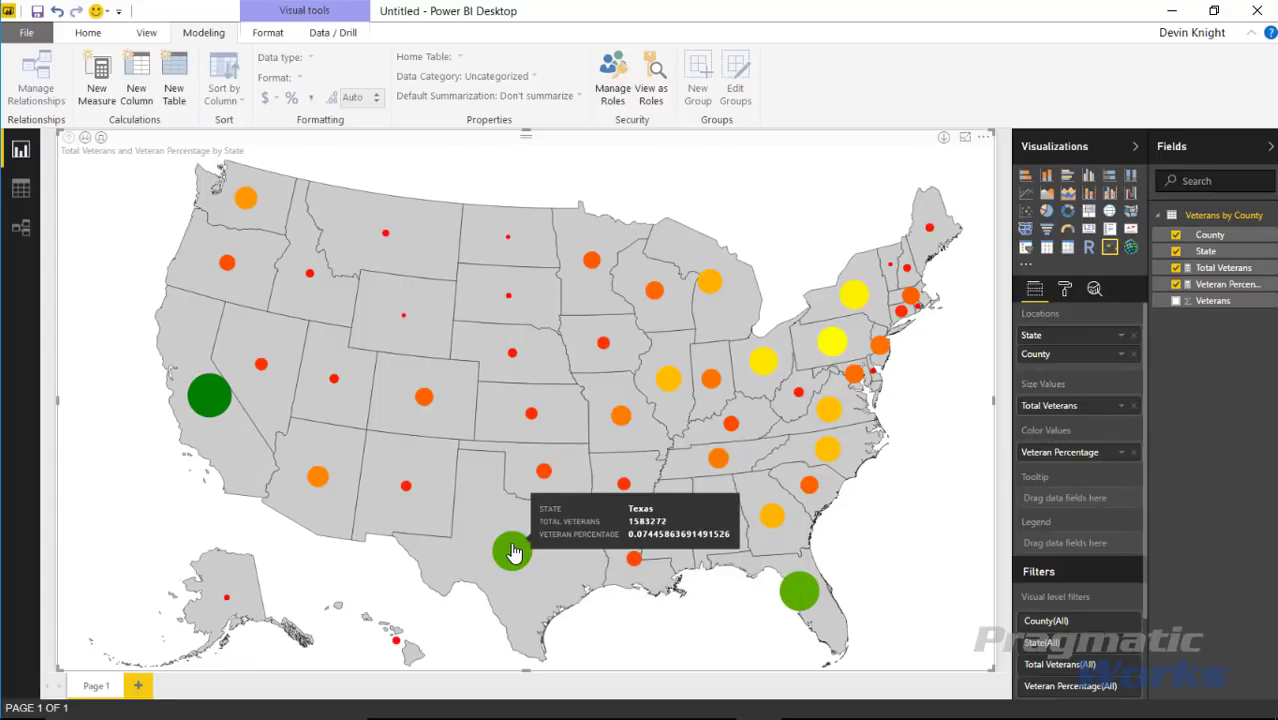
{"action": "mouse_move", "coordinate": [223, 398]}
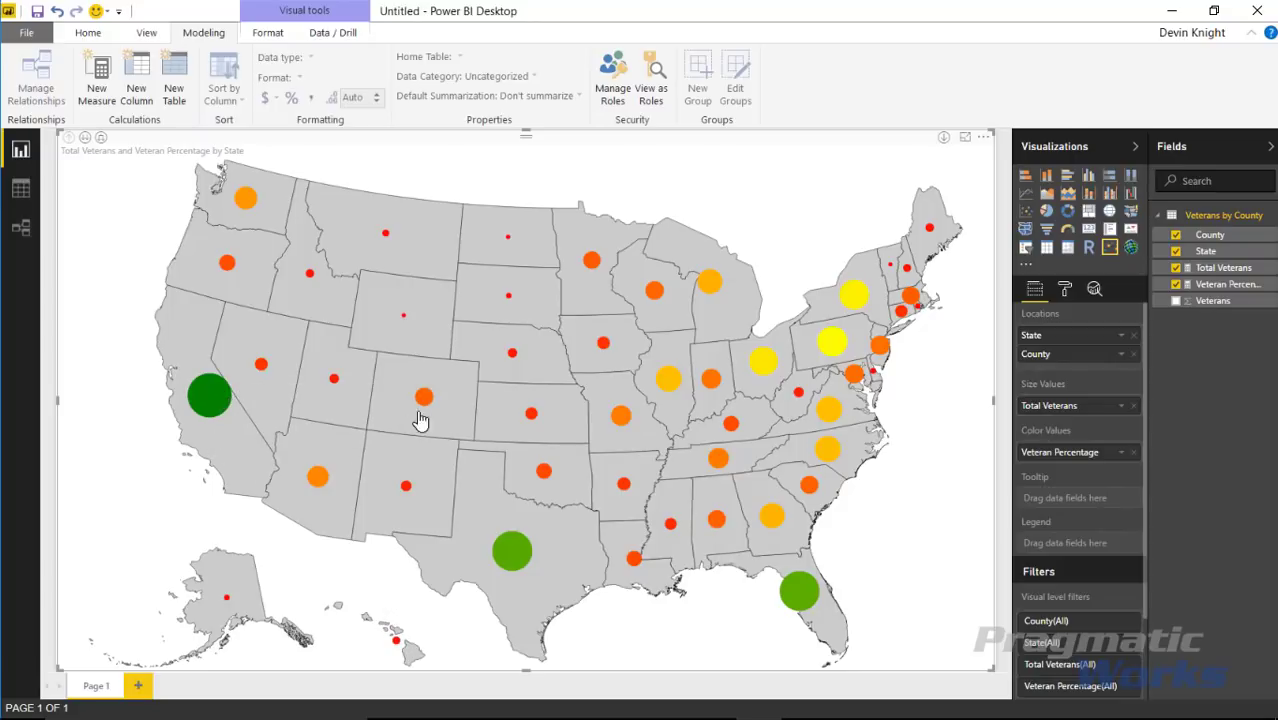
- Review the cartogram's Data colors settings for the minimum, center and maximum values
{"action": "left_click", "coordinate": [1064, 289]}
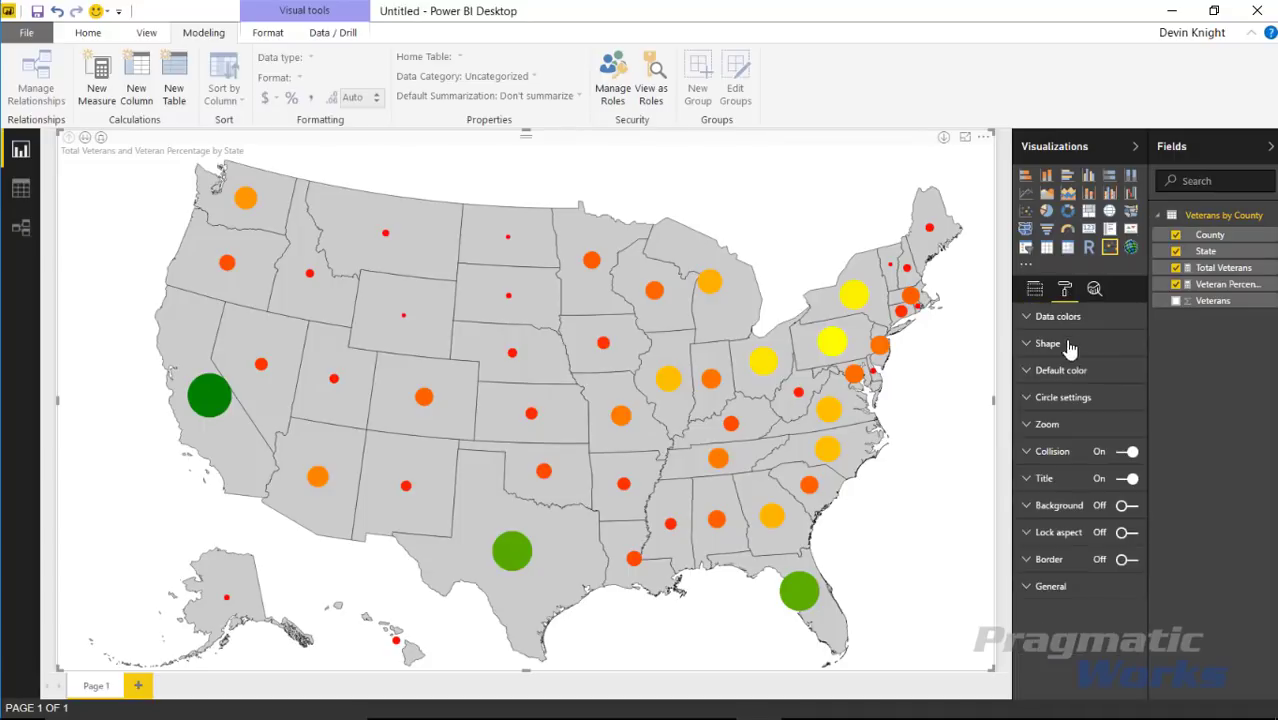
{"action": "left_click", "coordinate": [1024, 321]}
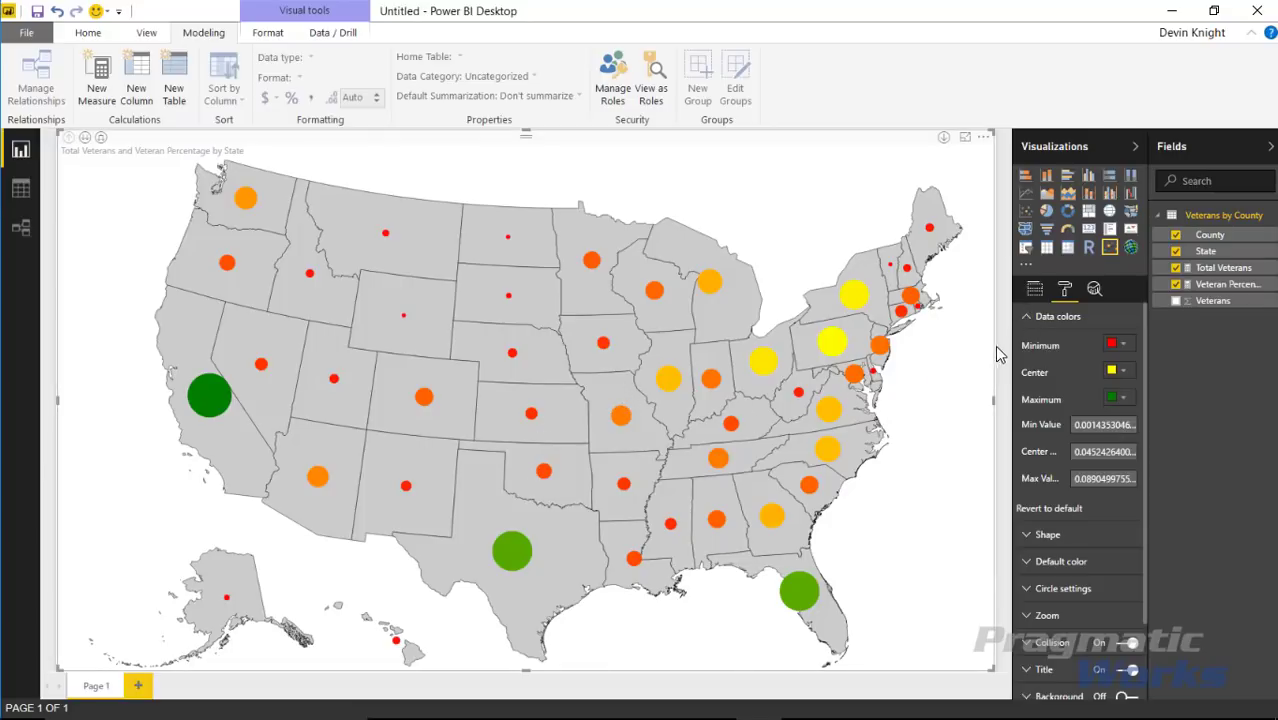
{"action": "left_click", "coordinate": [1035, 322]}
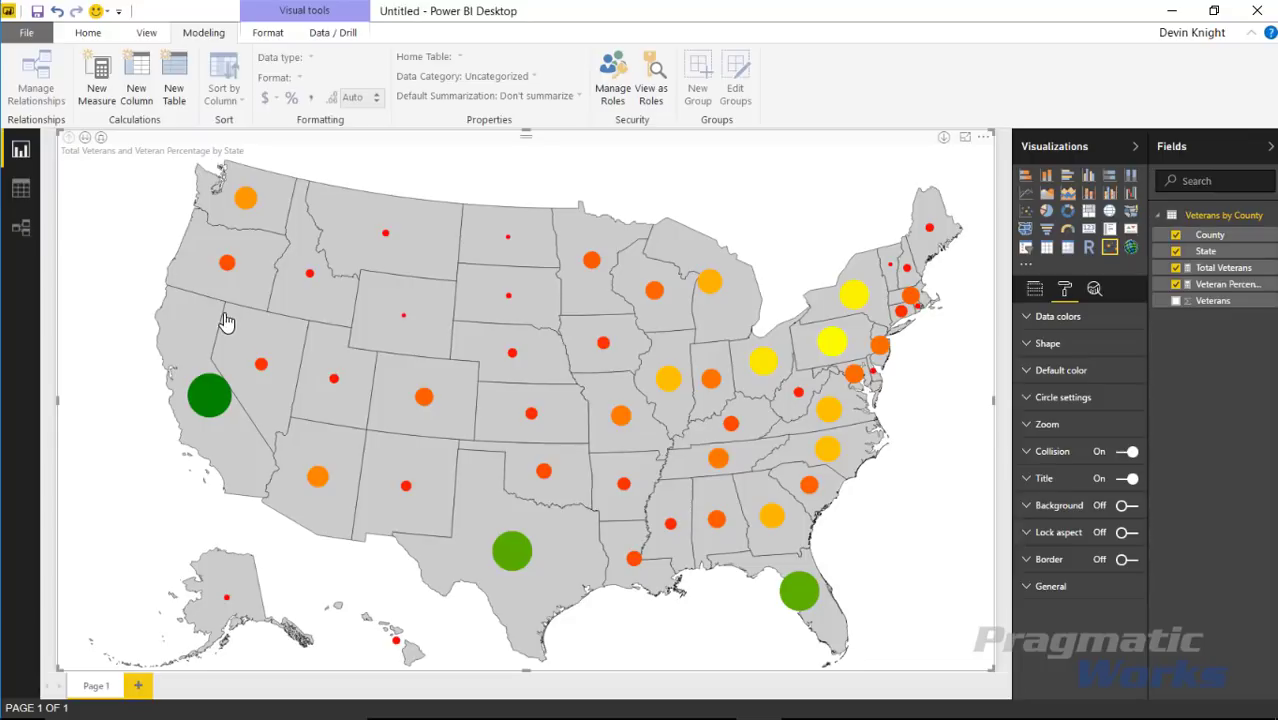
- View the whole map at county level and return to states, and zoom in on California and back out
{"action": "left_click", "coordinate": [86, 146]}
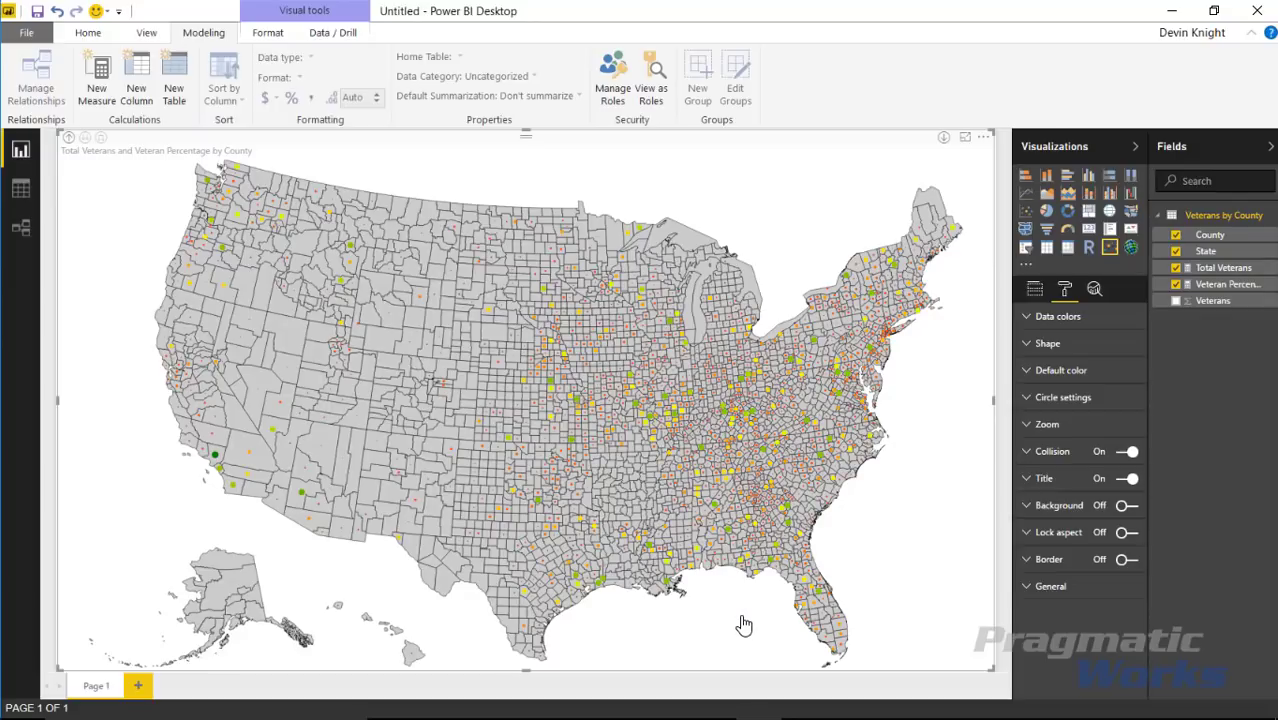
{"action": "left_click", "coordinate": [68, 137]}
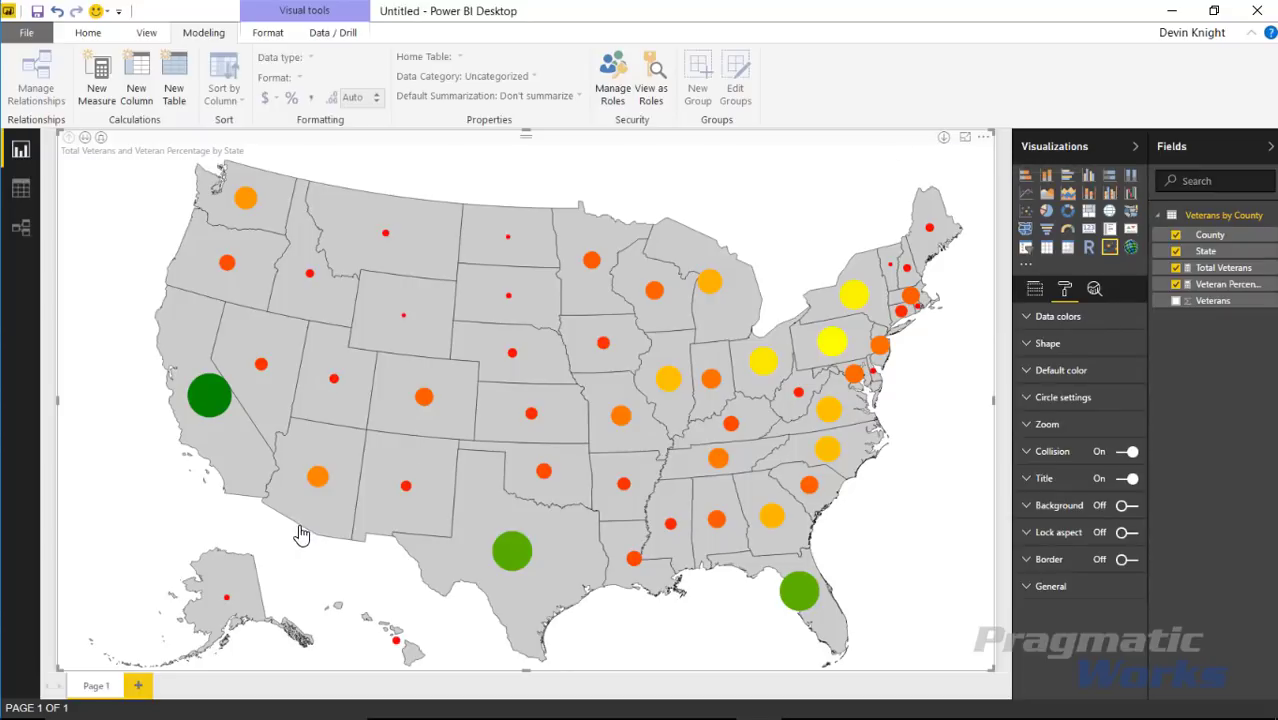
{"action": "double_click", "coordinate": [210, 402]}
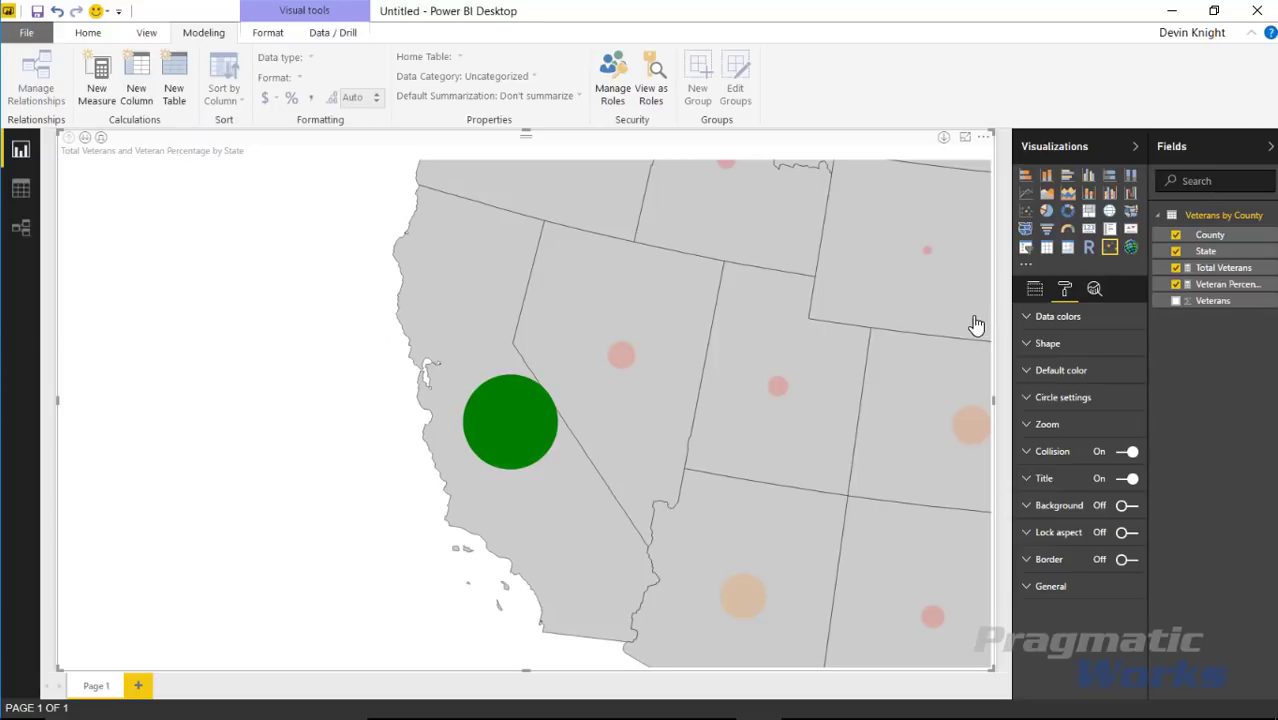
{"action": "left_click", "coordinate": [552, 428]}
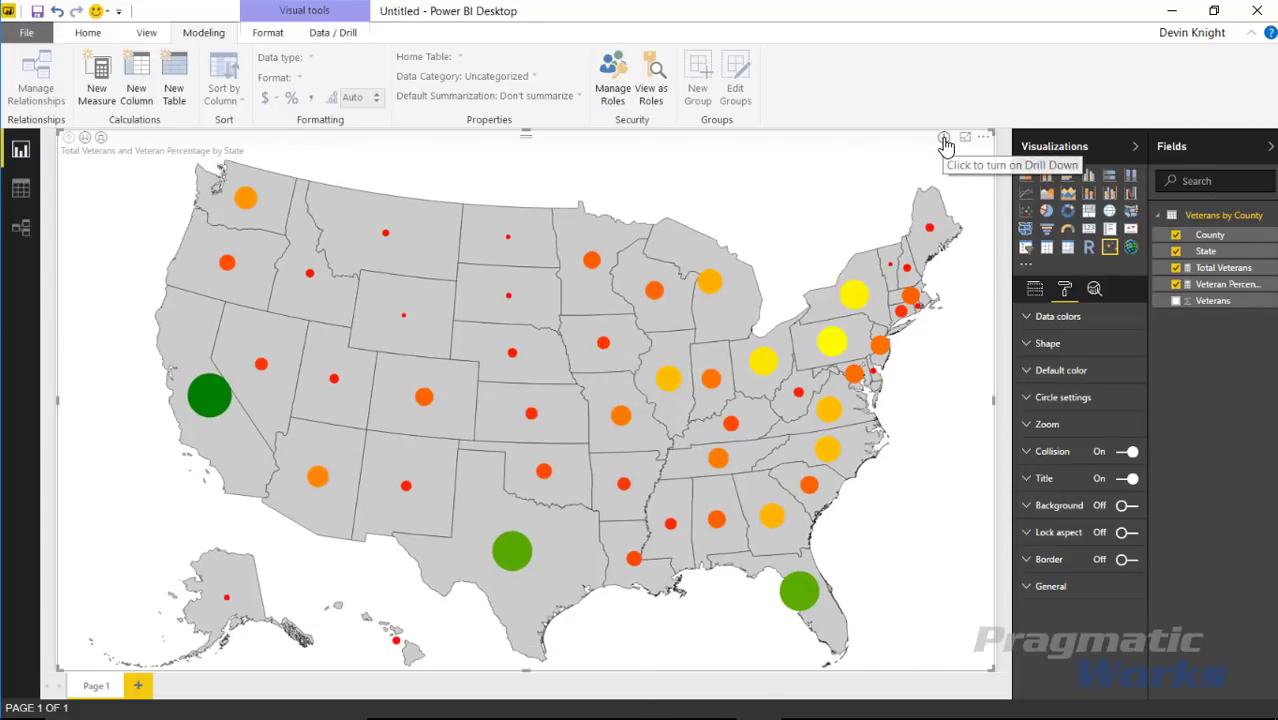
- Turn on drill-down mode to view California's counties and drill back up to the state level
{"action": "left_click", "coordinate": [943, 139]}
{"action": "mouse_move", "coordinate": [209, 404]}
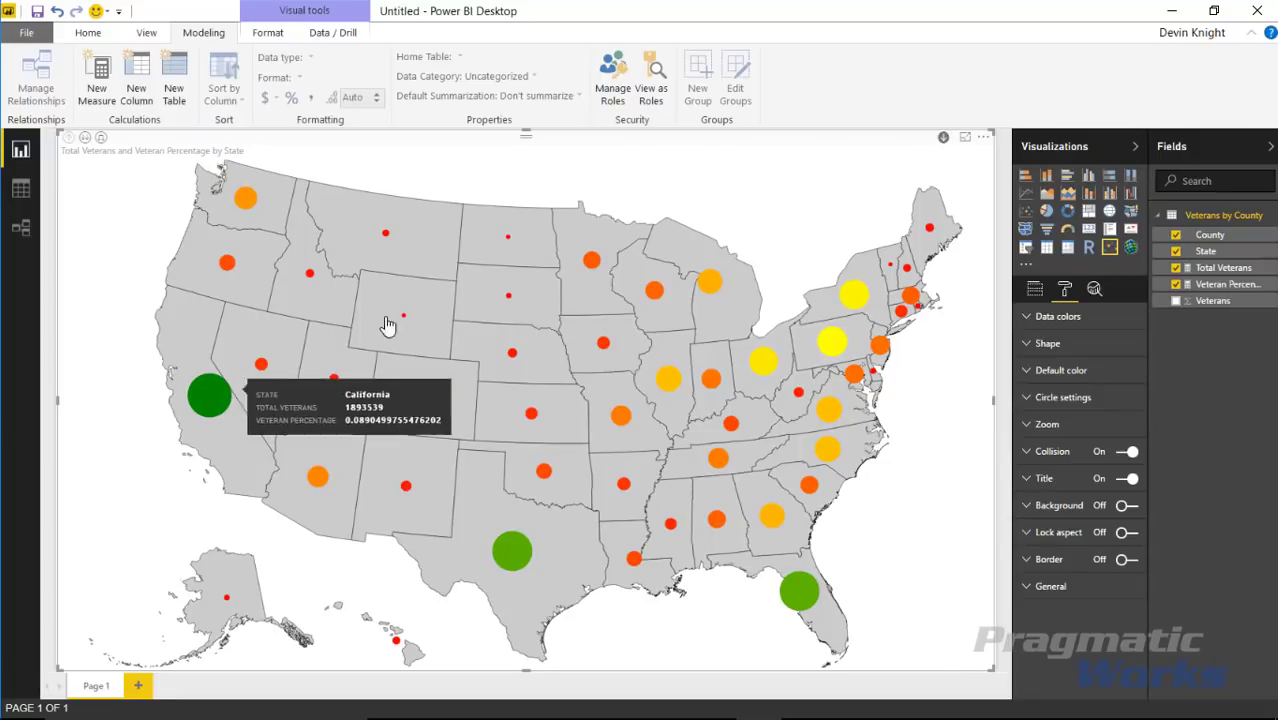
{"action": "left_click", "coordinate": [205, 402]}
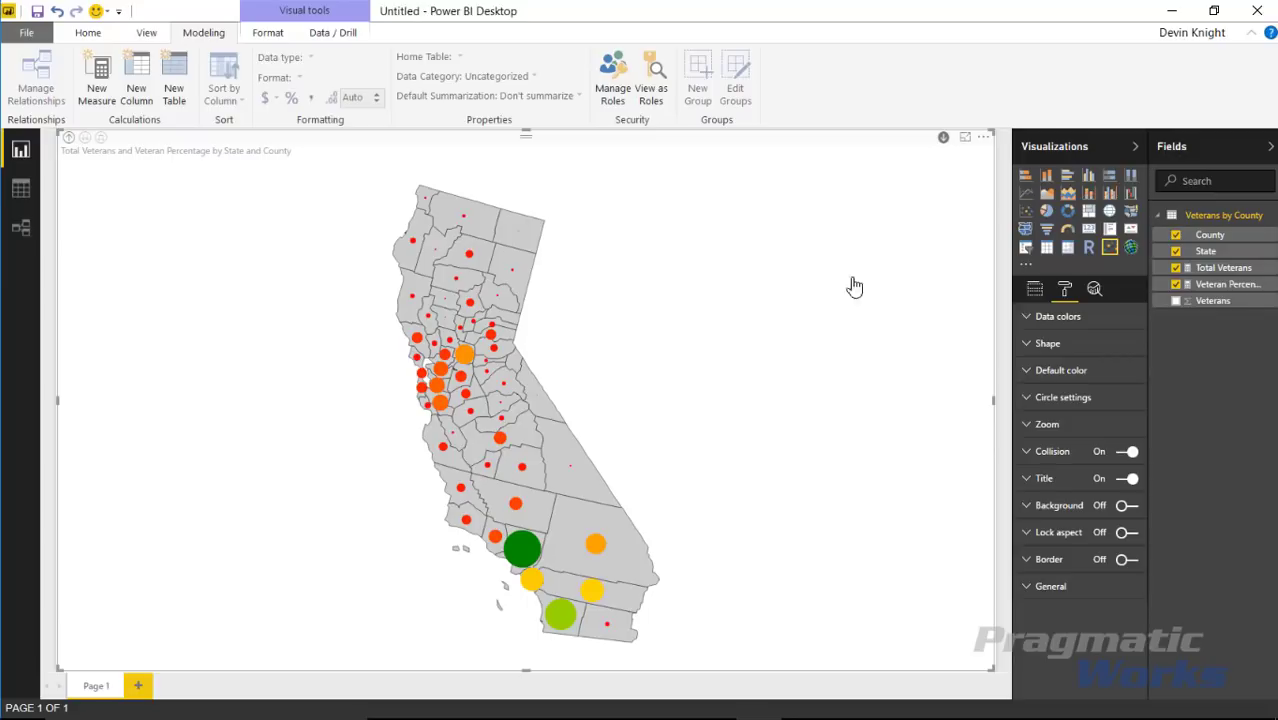
{"action": "left_click", "coordinate": [68, 137]}
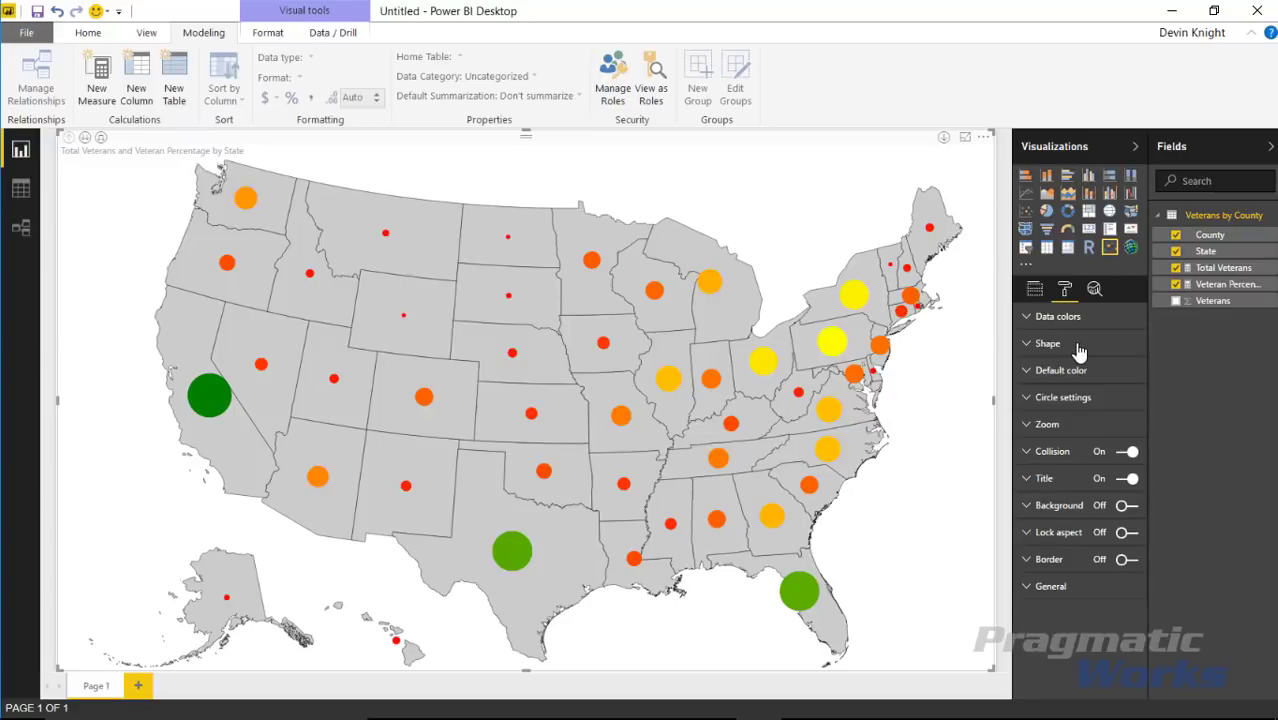
- Turn off the map background in the Default color settings, view the circles at county level and back at state level, and restore the map
{"action": "left_click", "coordinate": [1031, 374]}
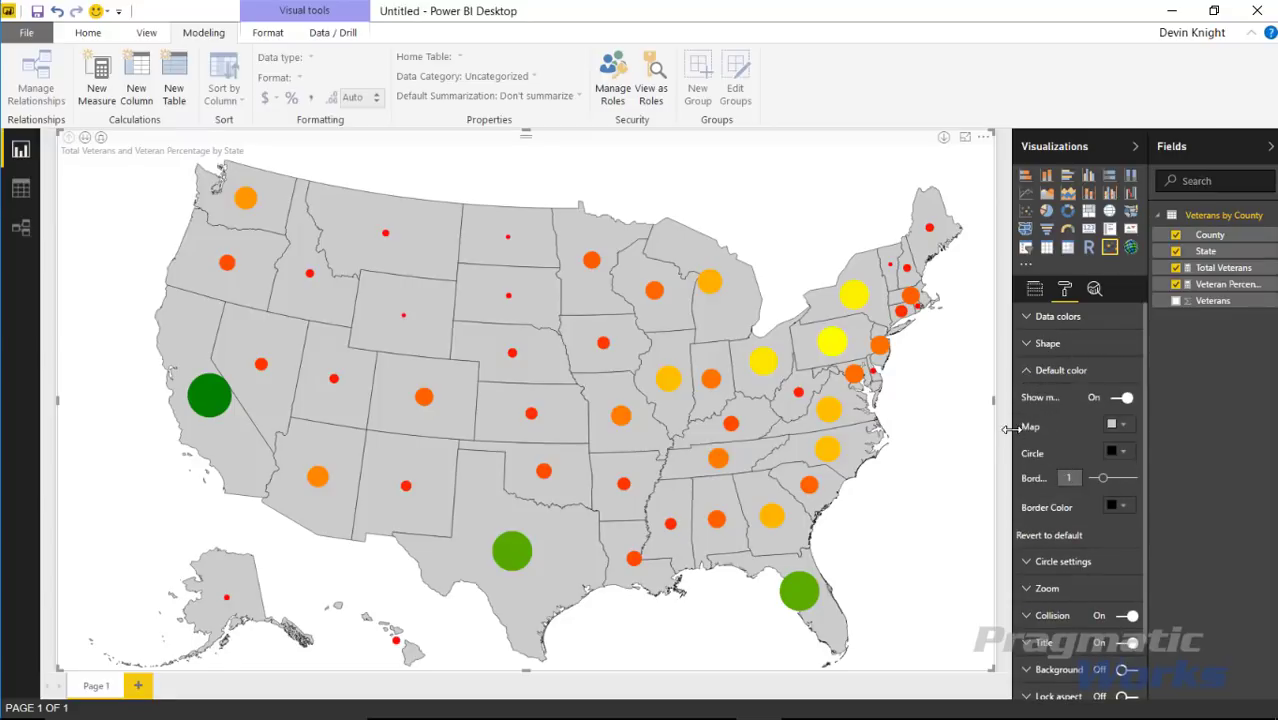
{"action": "left_click_drag", "start_coordinate": [1008, 438], "coordinate": [977, 432]}
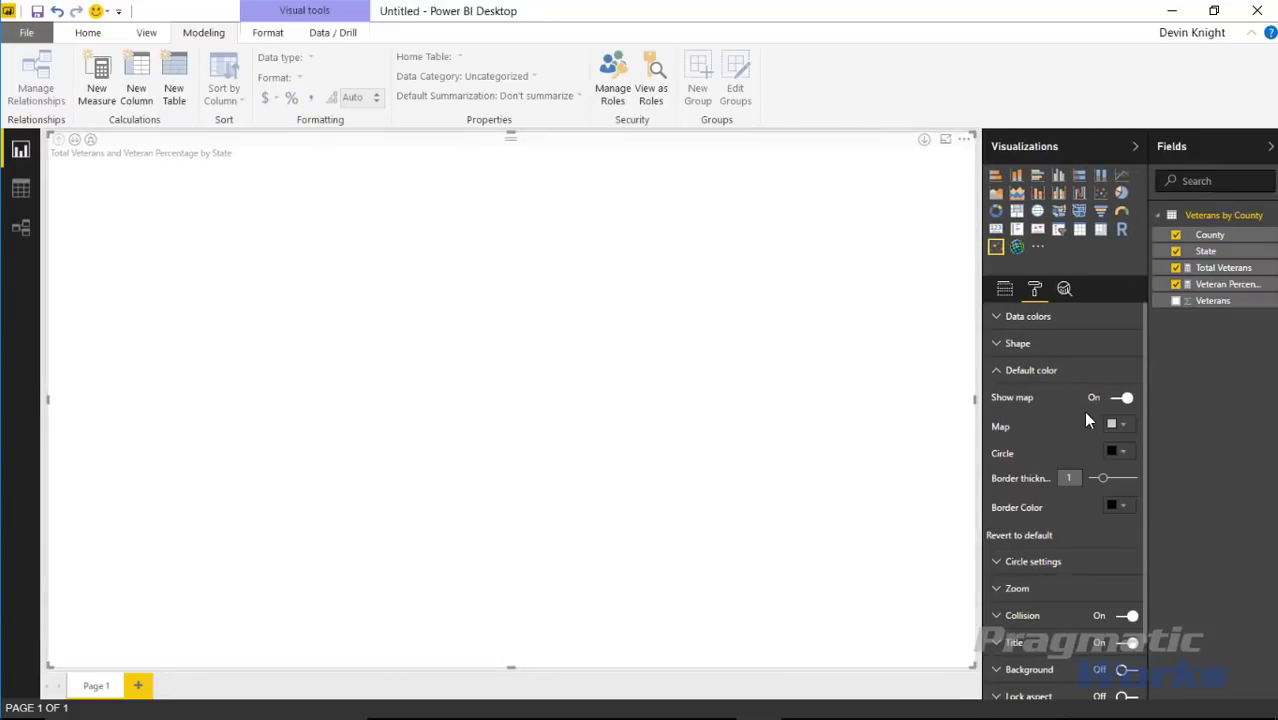
{"action": "left_click", "coordinate": [1118, 399]}
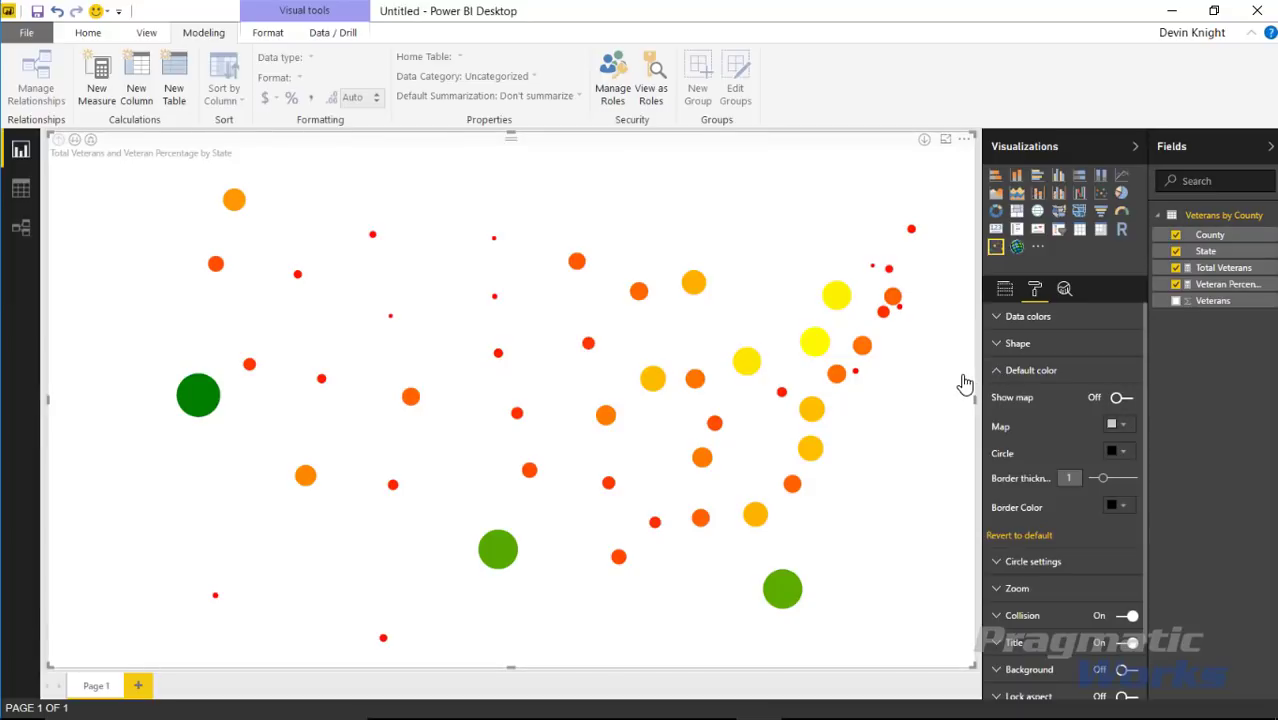
{"action": "left_click", "coordinate": [74, 140]}
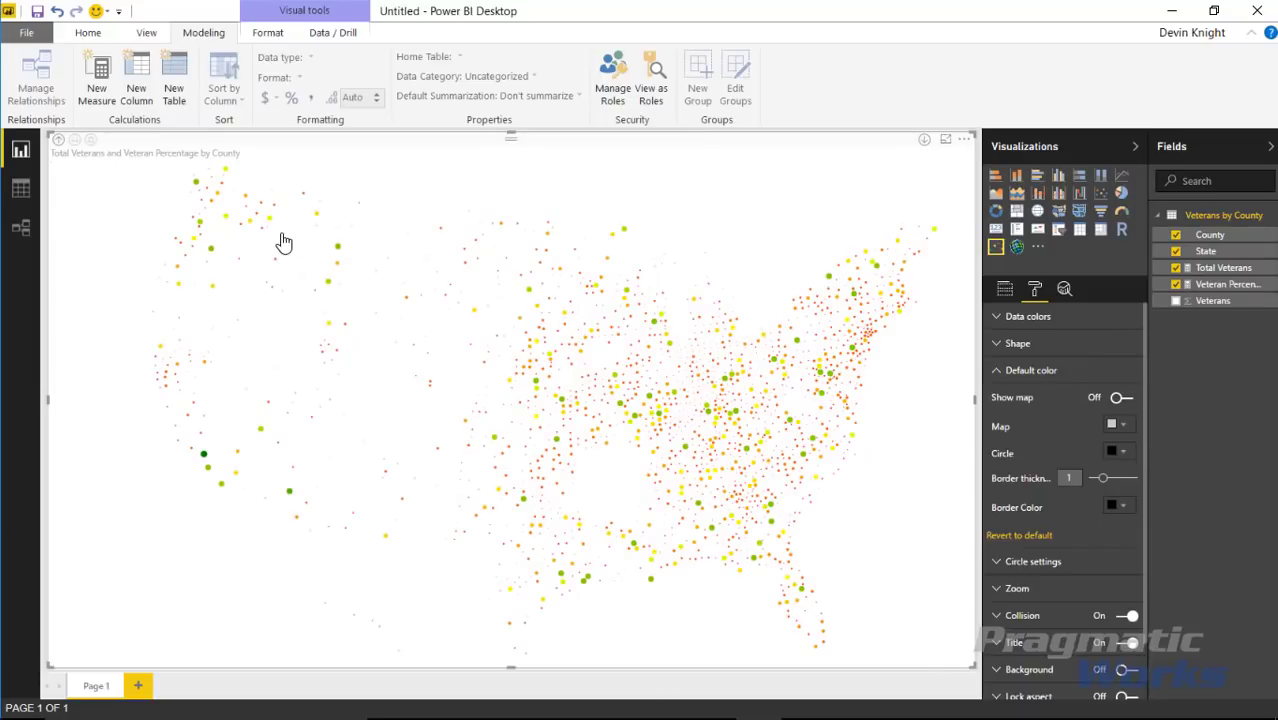
{"action": "left_click", "coordinate": [59, 141]}
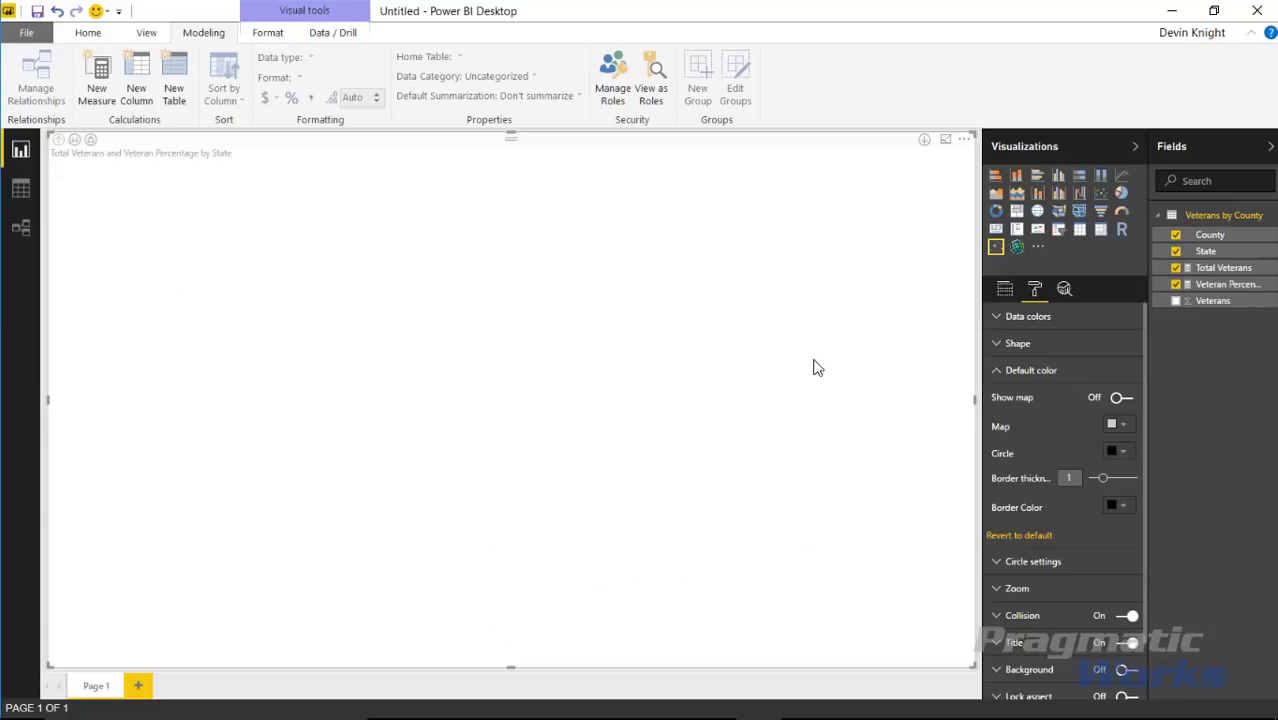
{"action": "left_click", "coordinate": [1121, 397]}
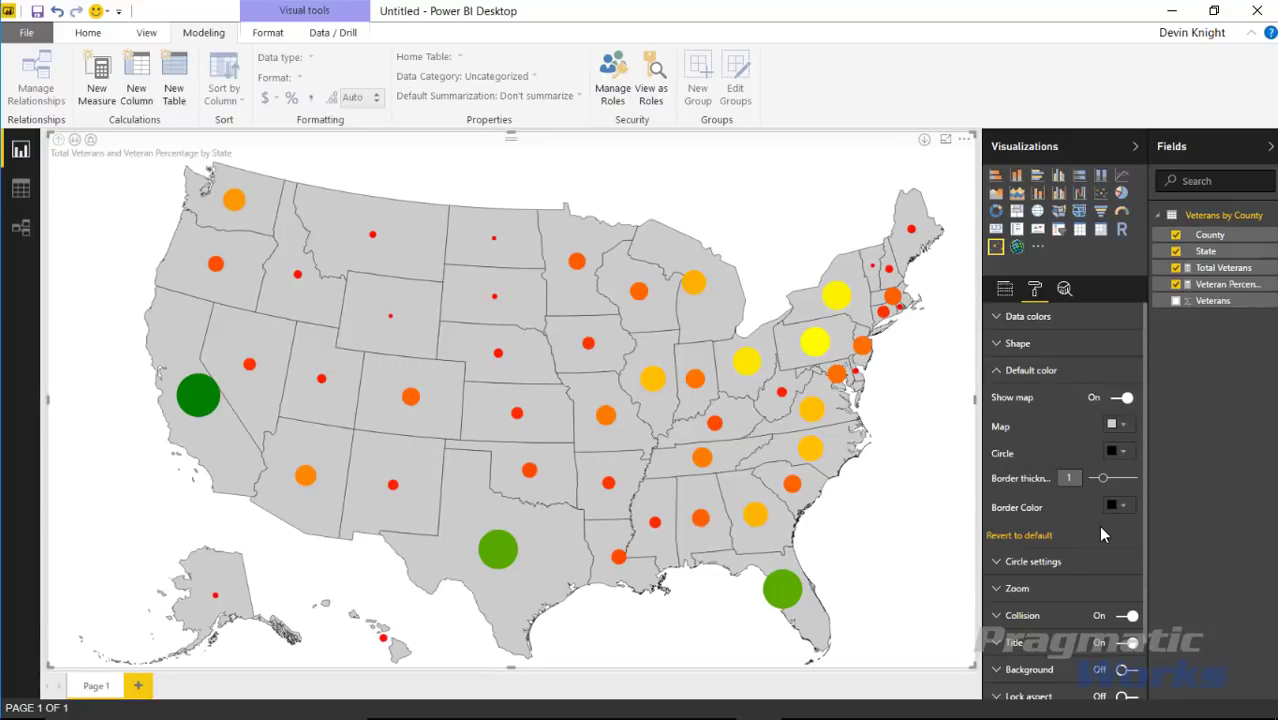
- Try a yellow map color with a border thickness of 4 and a red border color, and revert the Default color settings to default
{"action": "left_click", "coordinate": [1120, 425]}
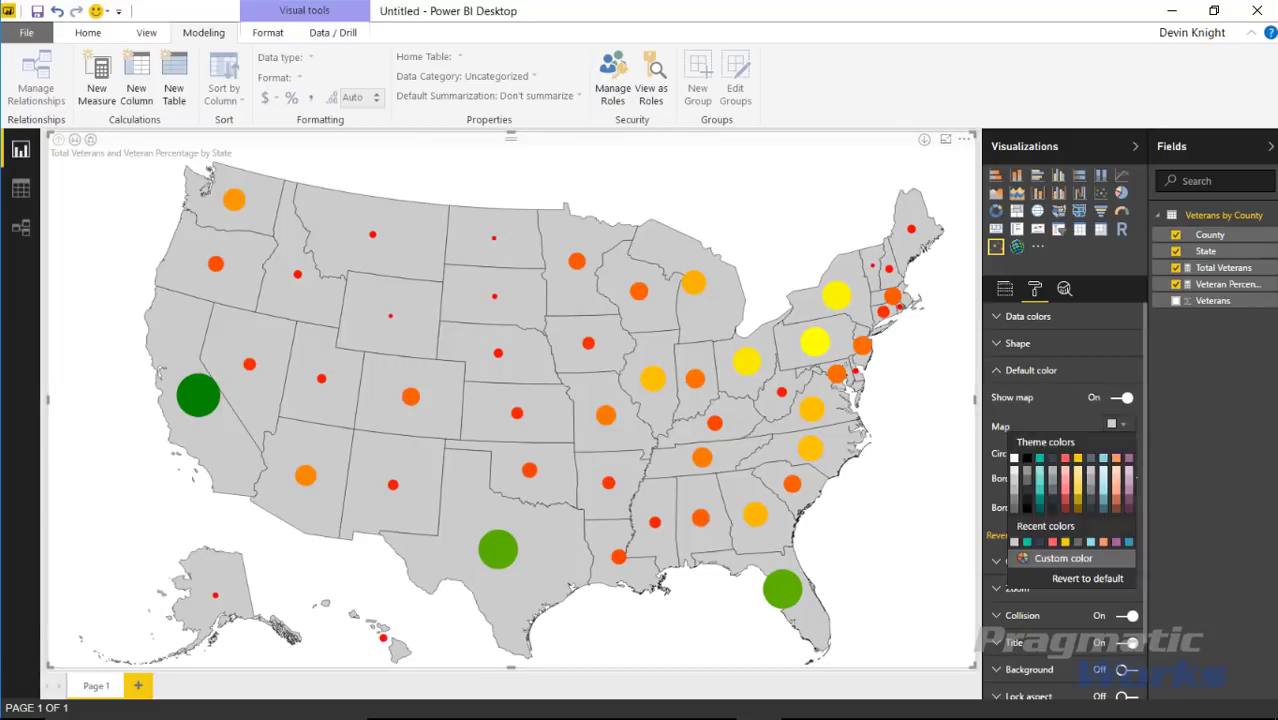
{"action": "left_click", "coordinate": [1077, 464]}
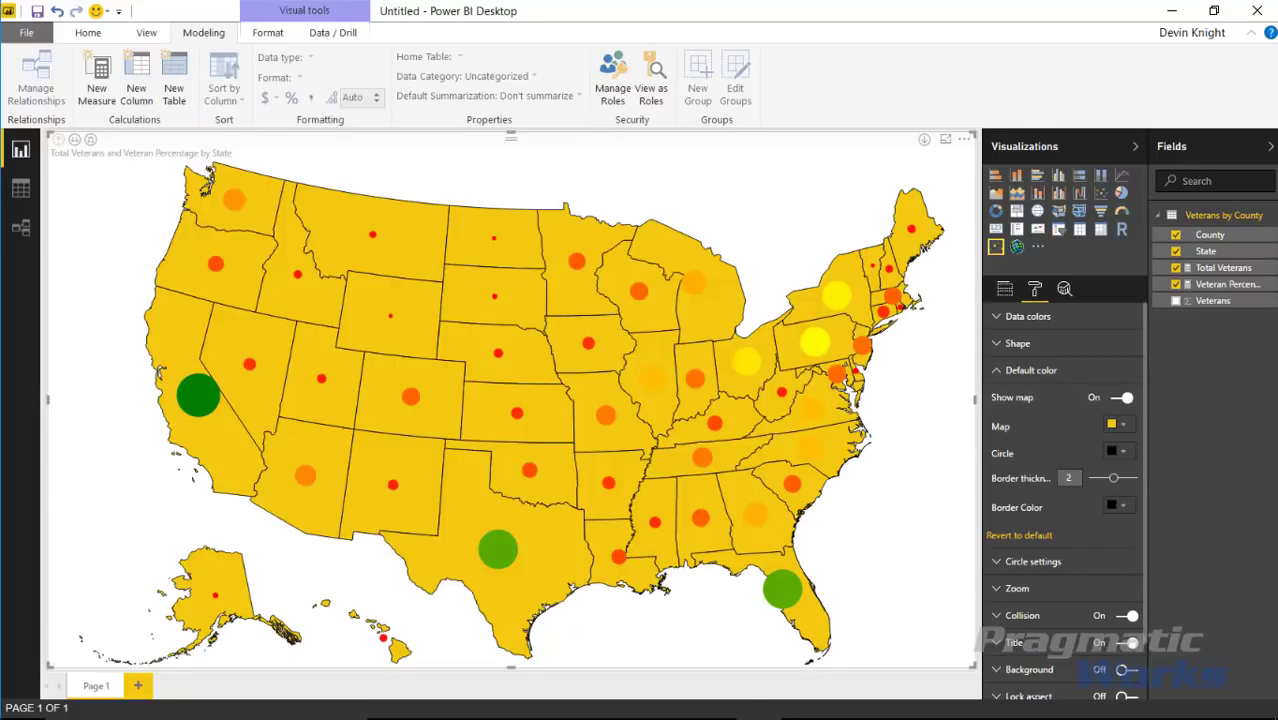
{"action": "left_click_drag", "start_coordinate": [1116, 487], "coordinate": [1130, 479]}
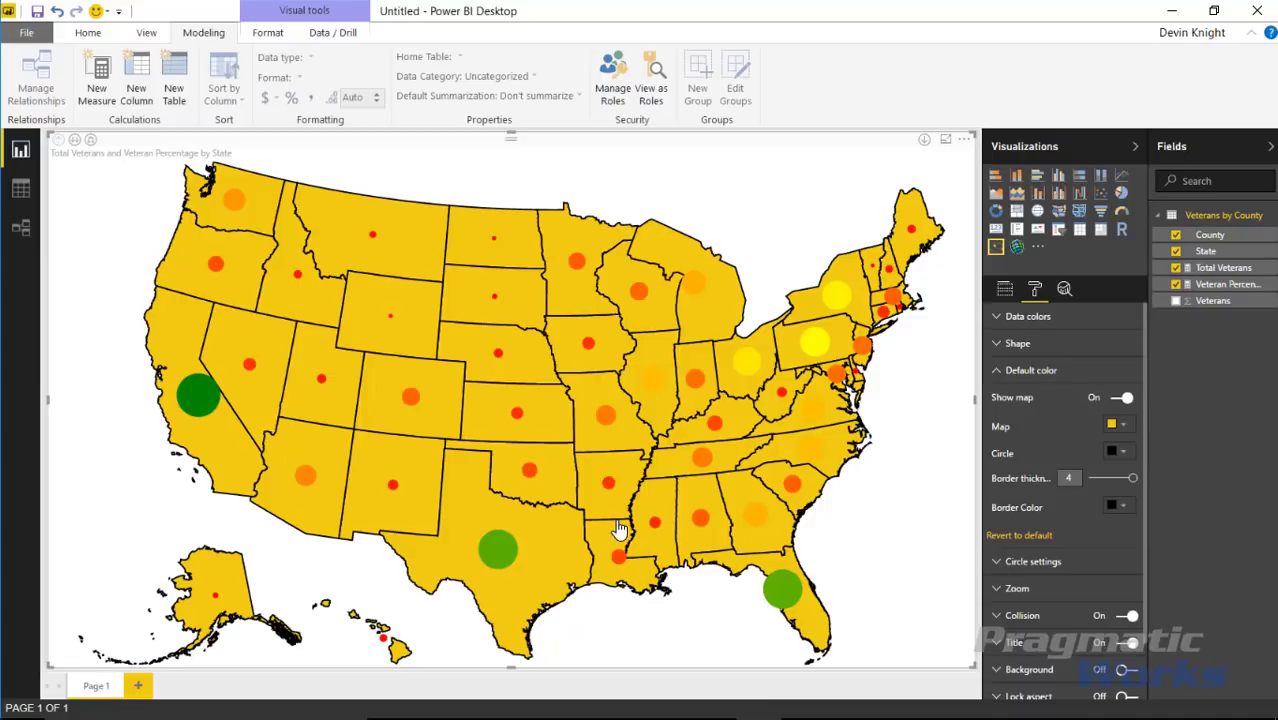
{"action": "left_click", "coordinate": [1116, 505]}
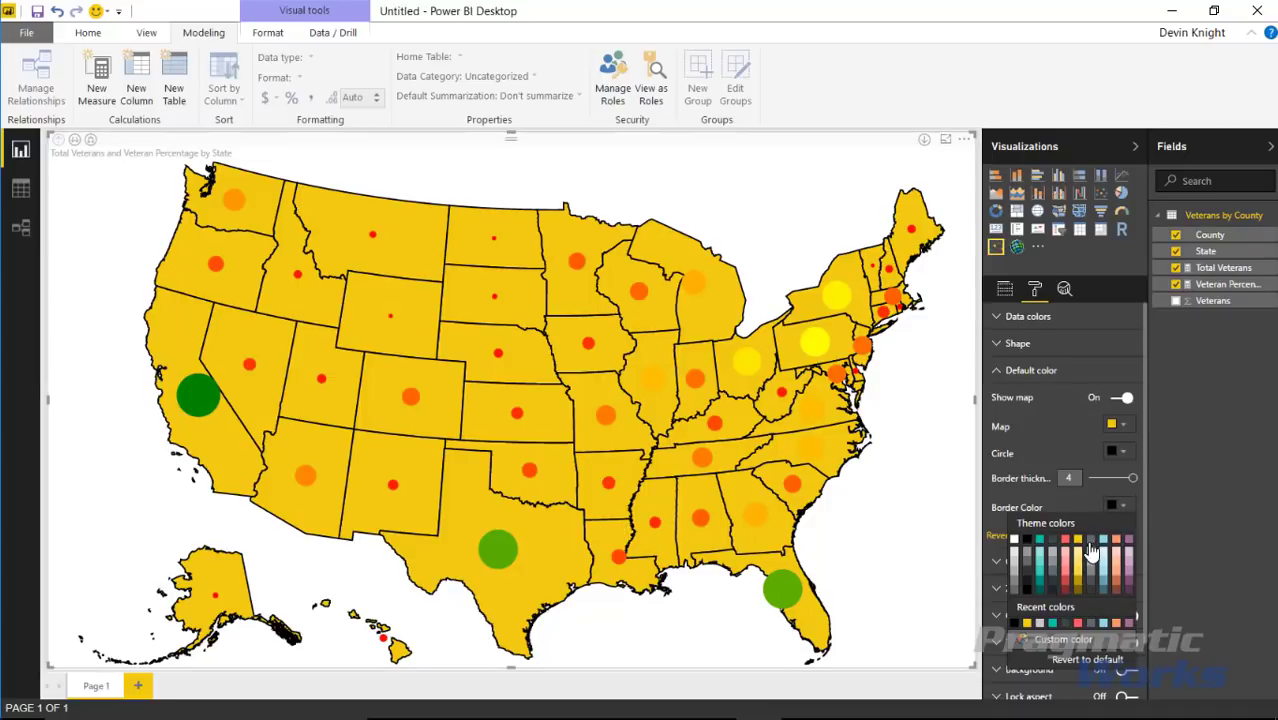
{"action": "left_click", "coordinate": [1078, 545]}
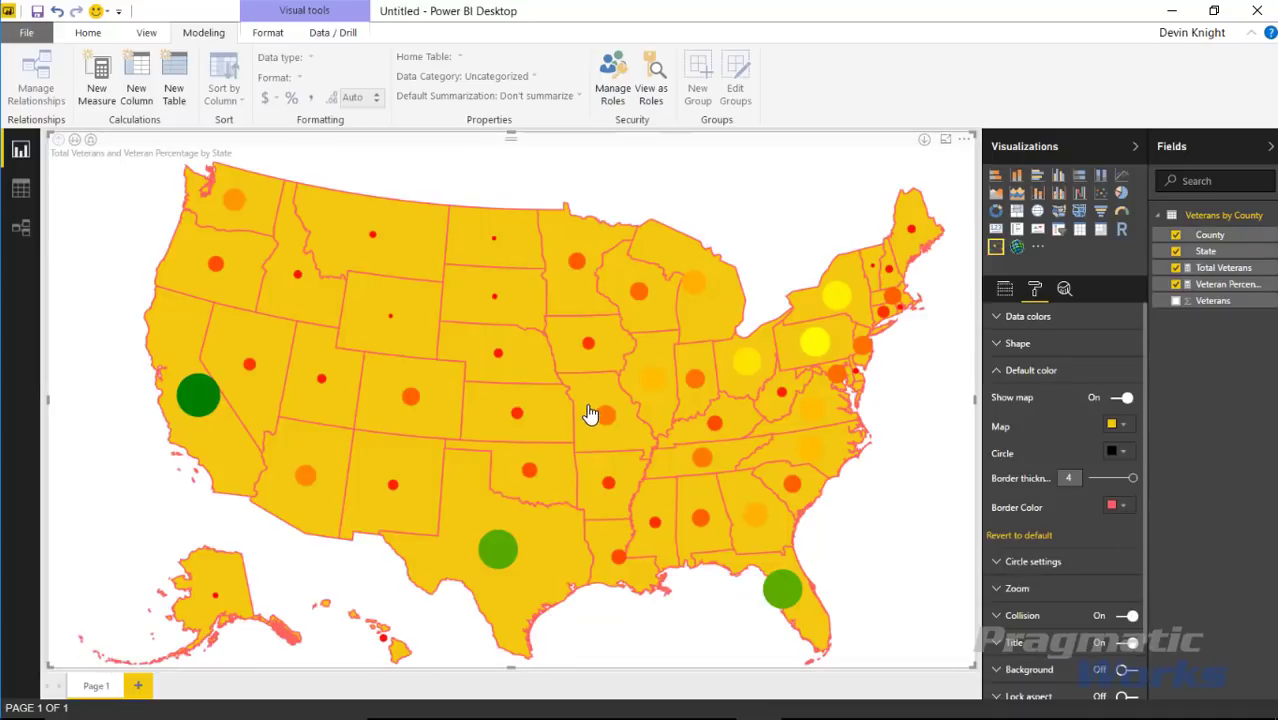
{"action": "left_click", "coordinate": [1012, 540]}
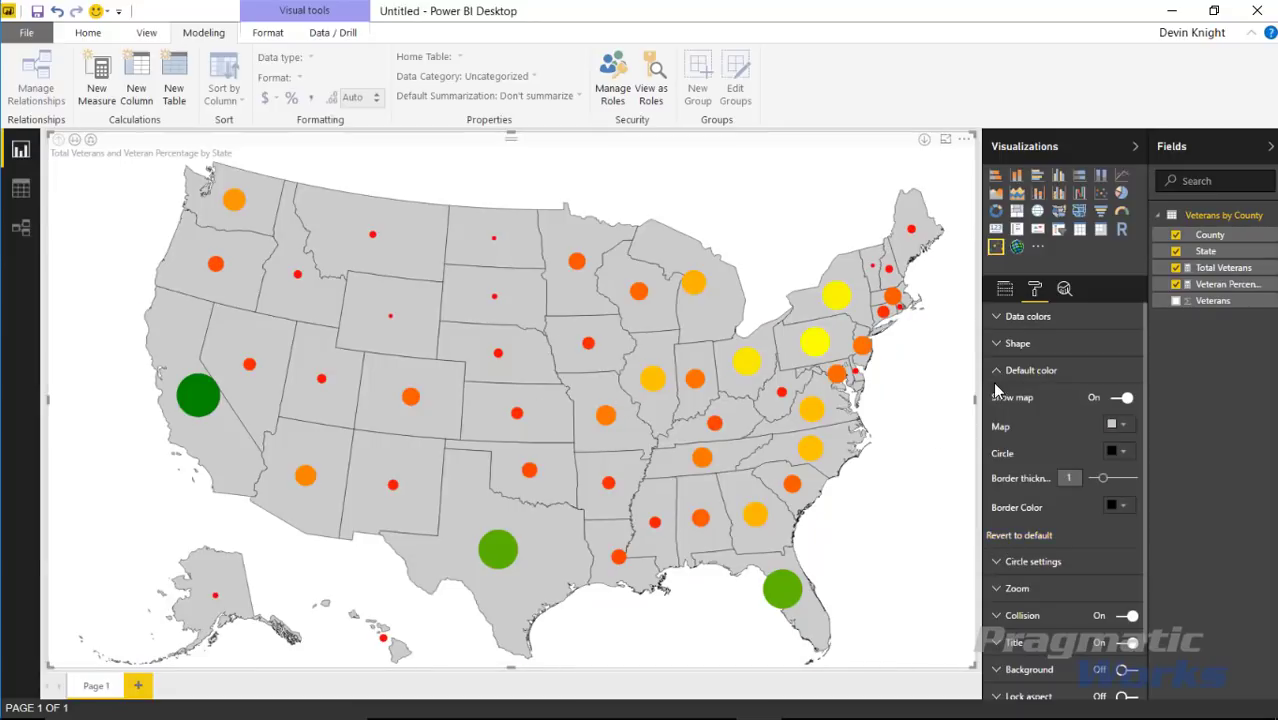
{"action": "left_click", "coordinate": [998, 378]}
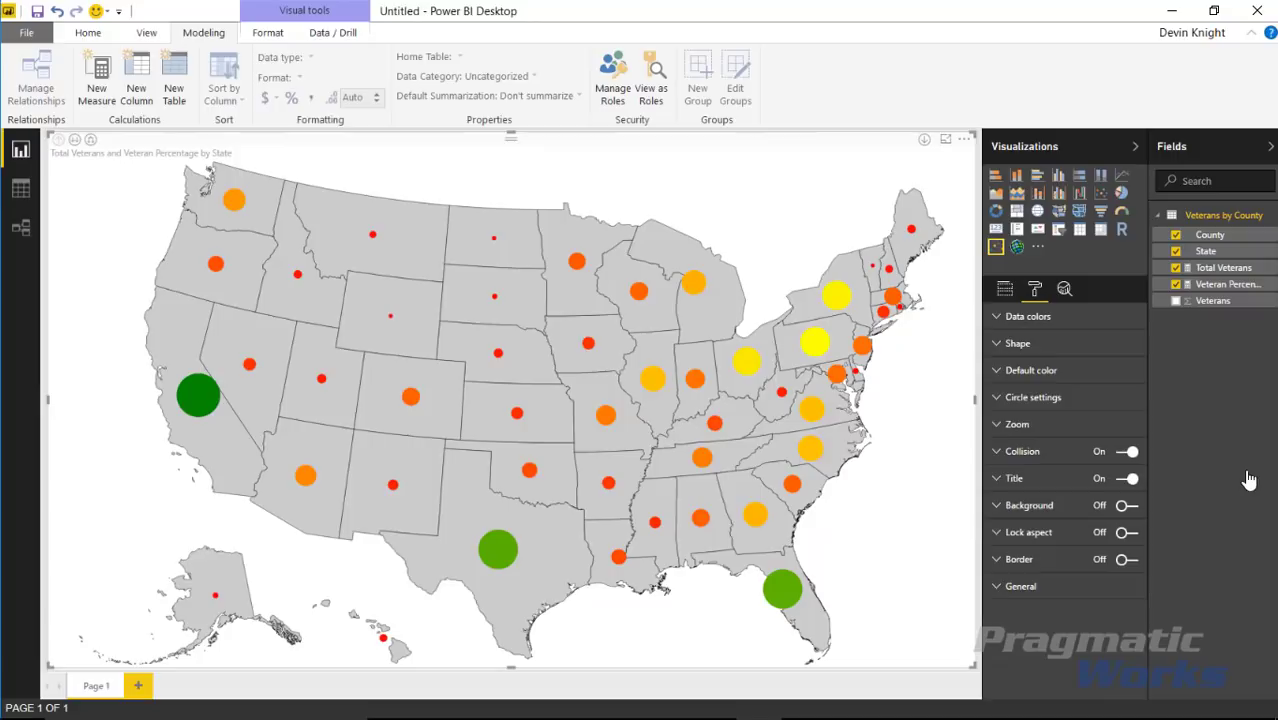
- Set the circle size to 43, the circle stroke to 3 and the circle transparency to 43%
{"action": "left_click", "coordinate": [996, 399]}
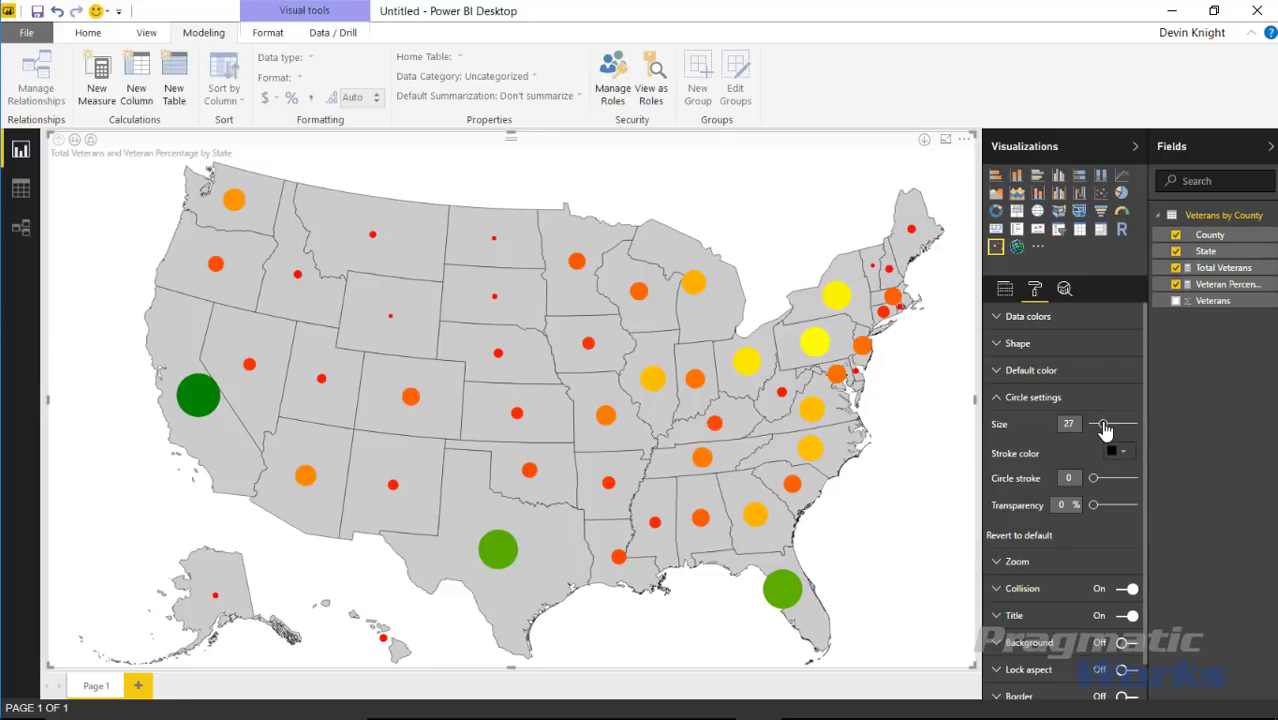
{"action": "left_click_drag", "start_coordinate": [1104, 428], "coordinate": [1112, 428]}
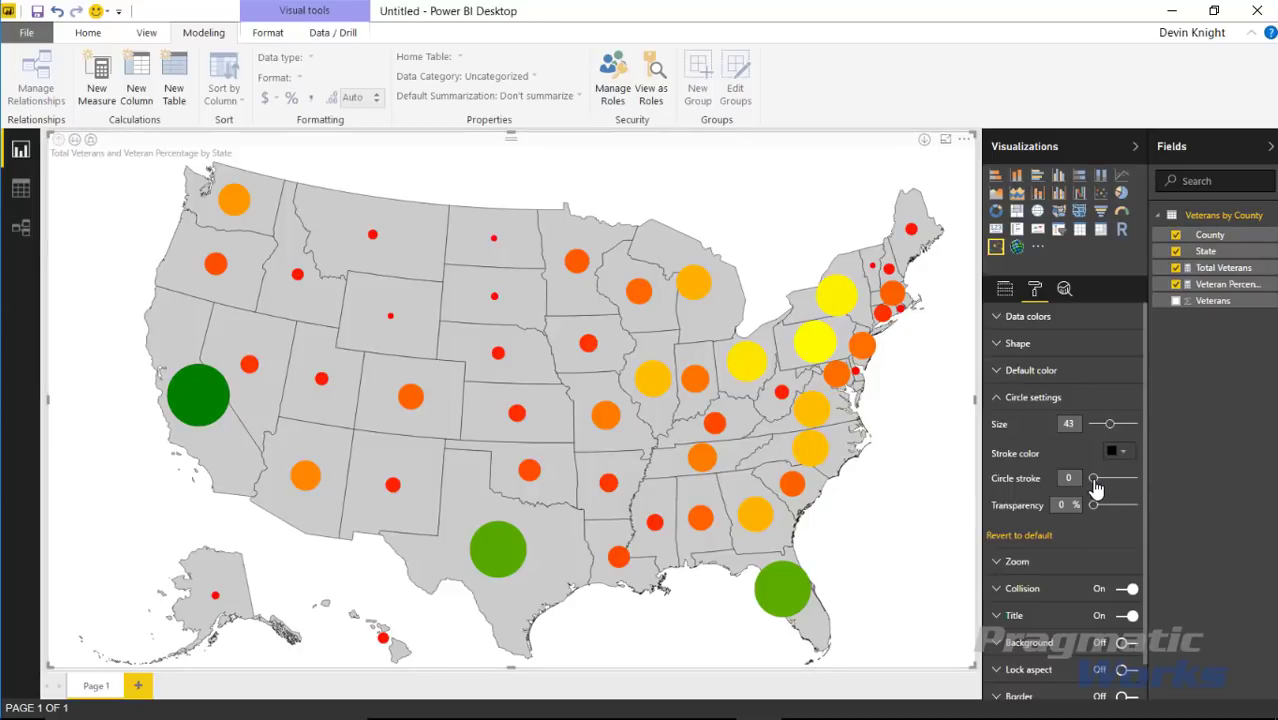
{"action": "left_click_drag", "start_coordinate": [1097, 481], "coordinate": [1106, 480]}
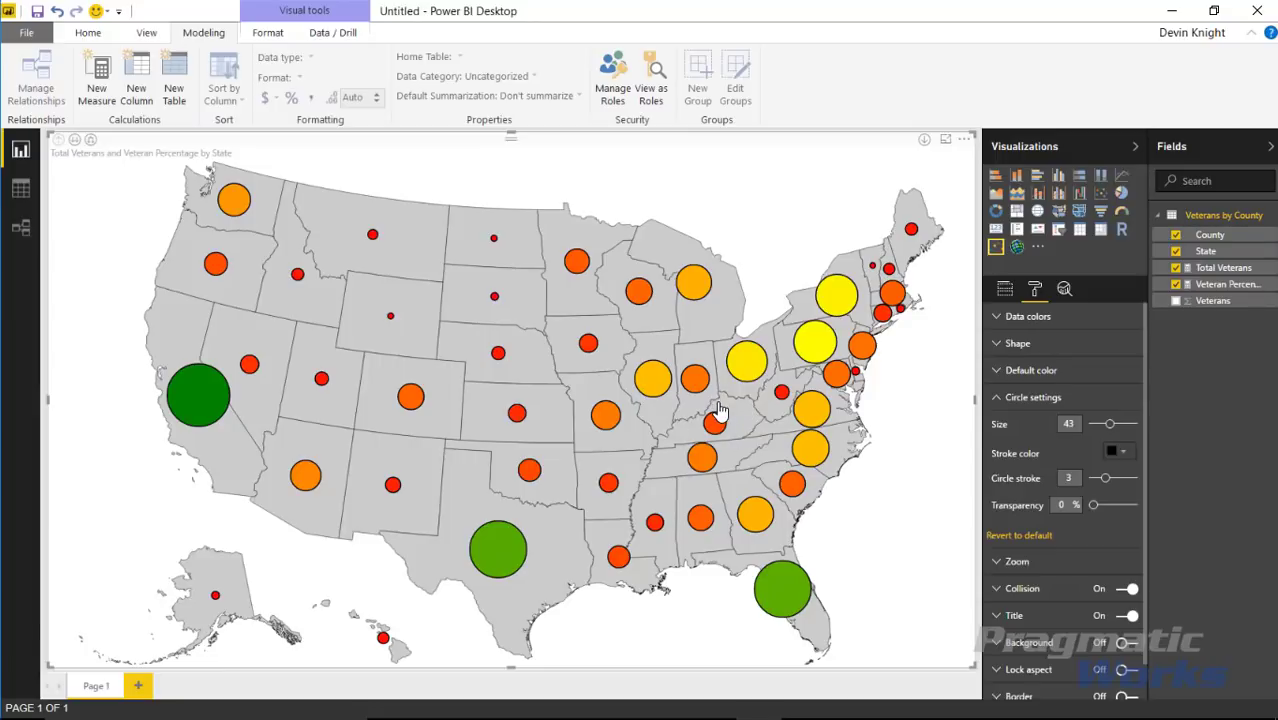
{"action": "mouse_move", "coordinate": [640, 385]}
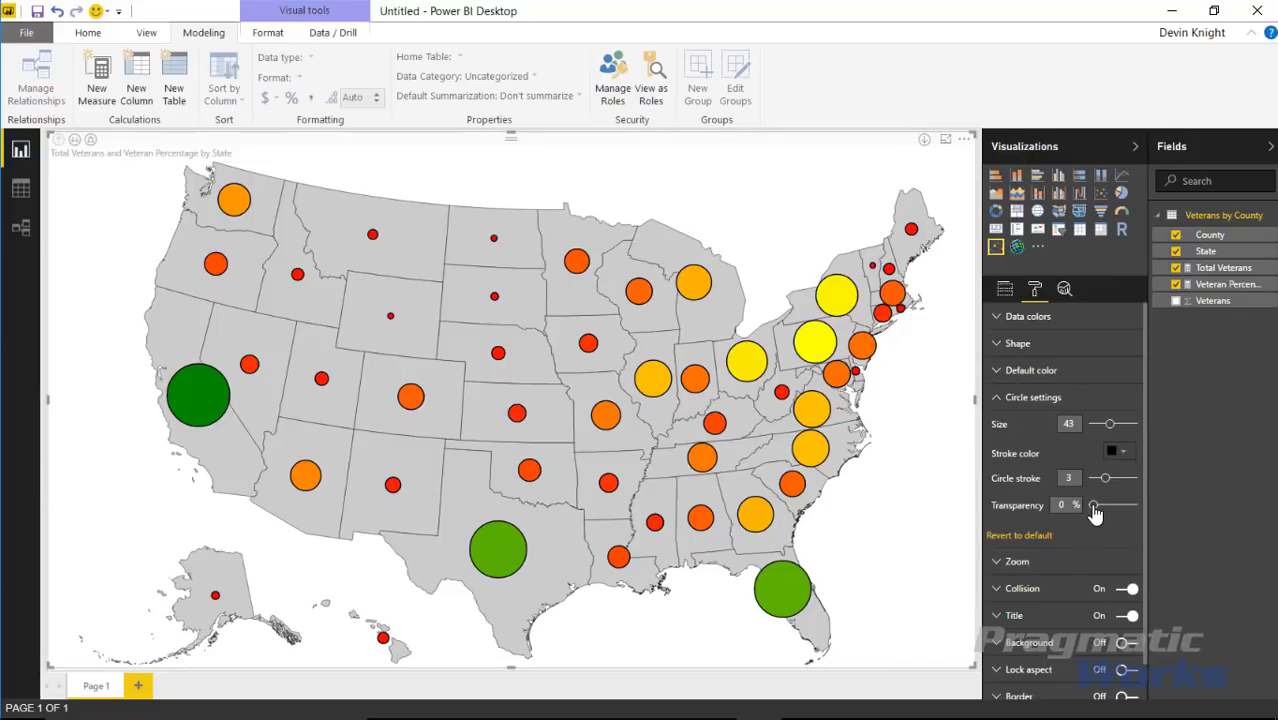
{"action": "left_click_drag", "start_coordinate": [1097, 513], "coordinate": [1112, 507]}
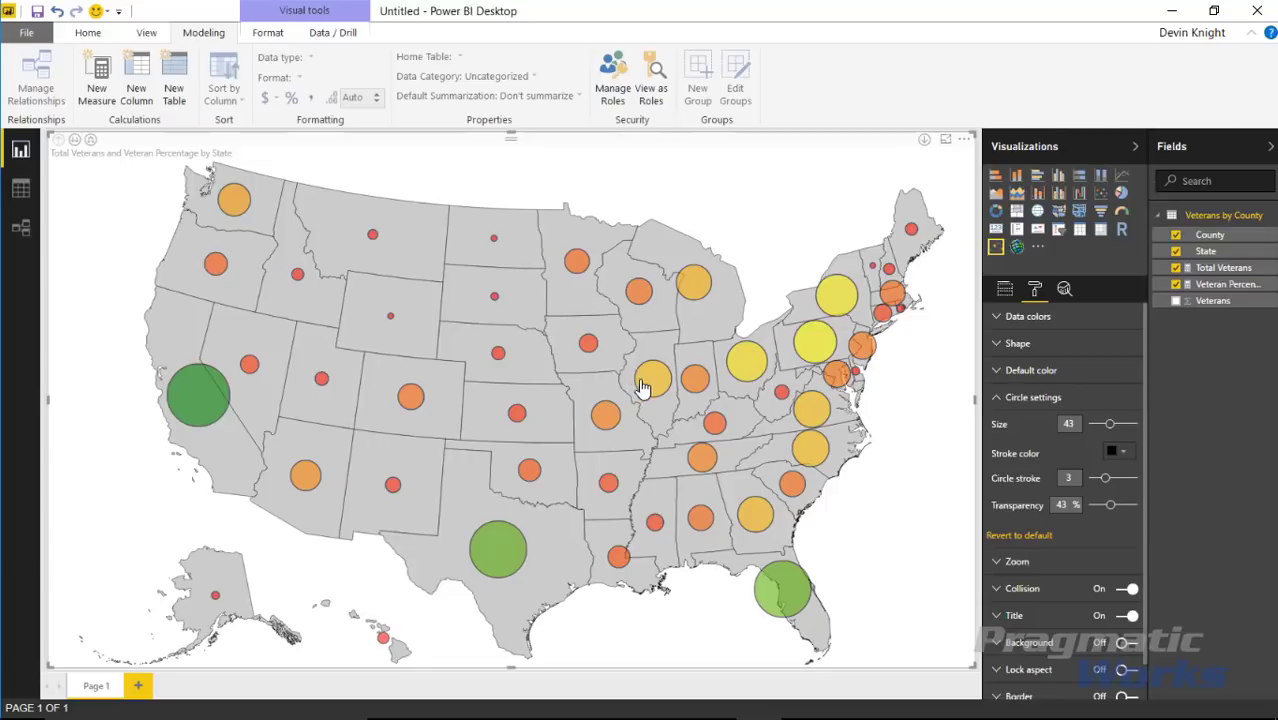
{"action": "left_click", "coordinate": [998, 400]}
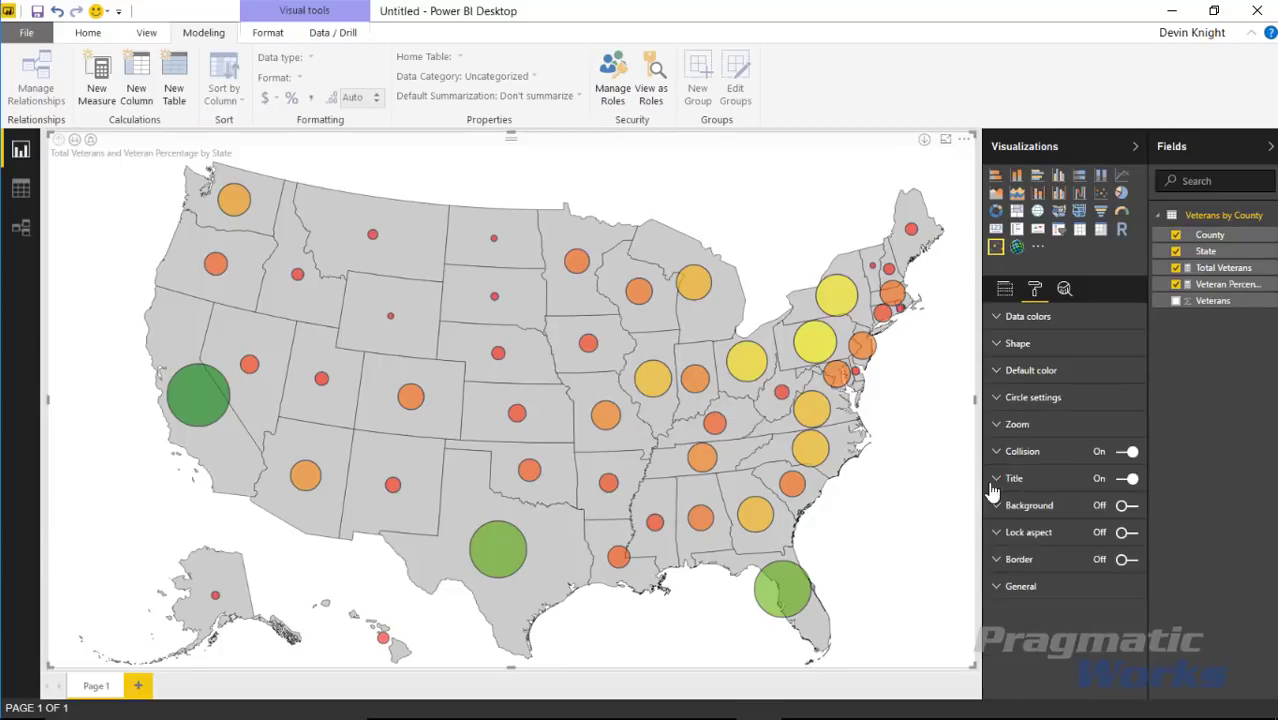
- Review the Zoom settings and test selection zoom by zooming in on California's circle and returning to the full map
{"action": "left_click", "coordinate": [999, 426]}
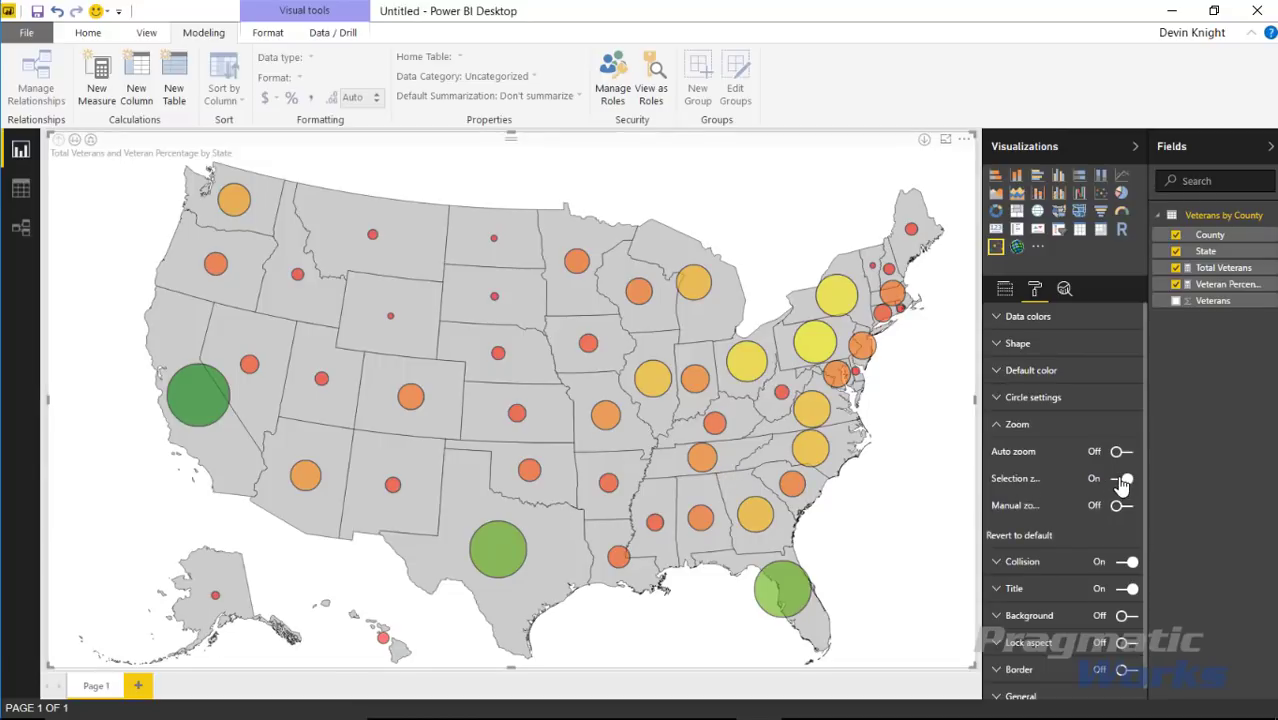
{"action": "left_click", "coordinate": [206, 411]}
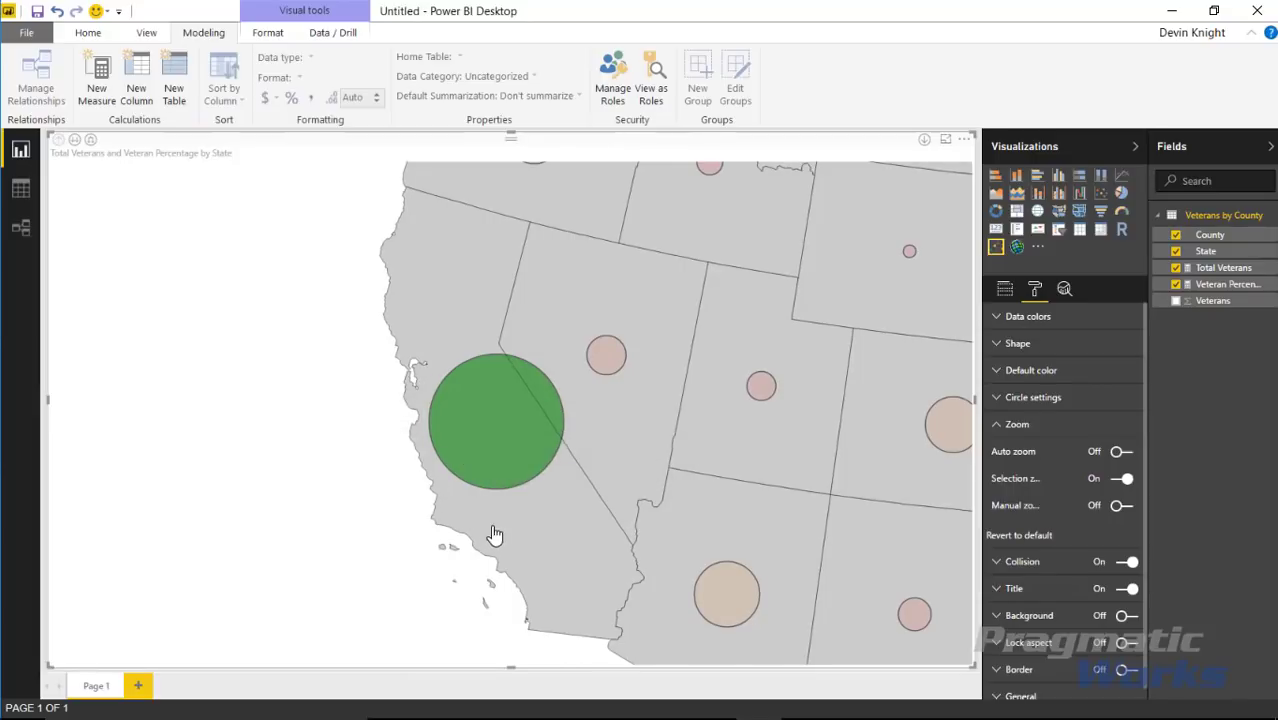
{"action": "left_click", "coordinate": [640, 462]}
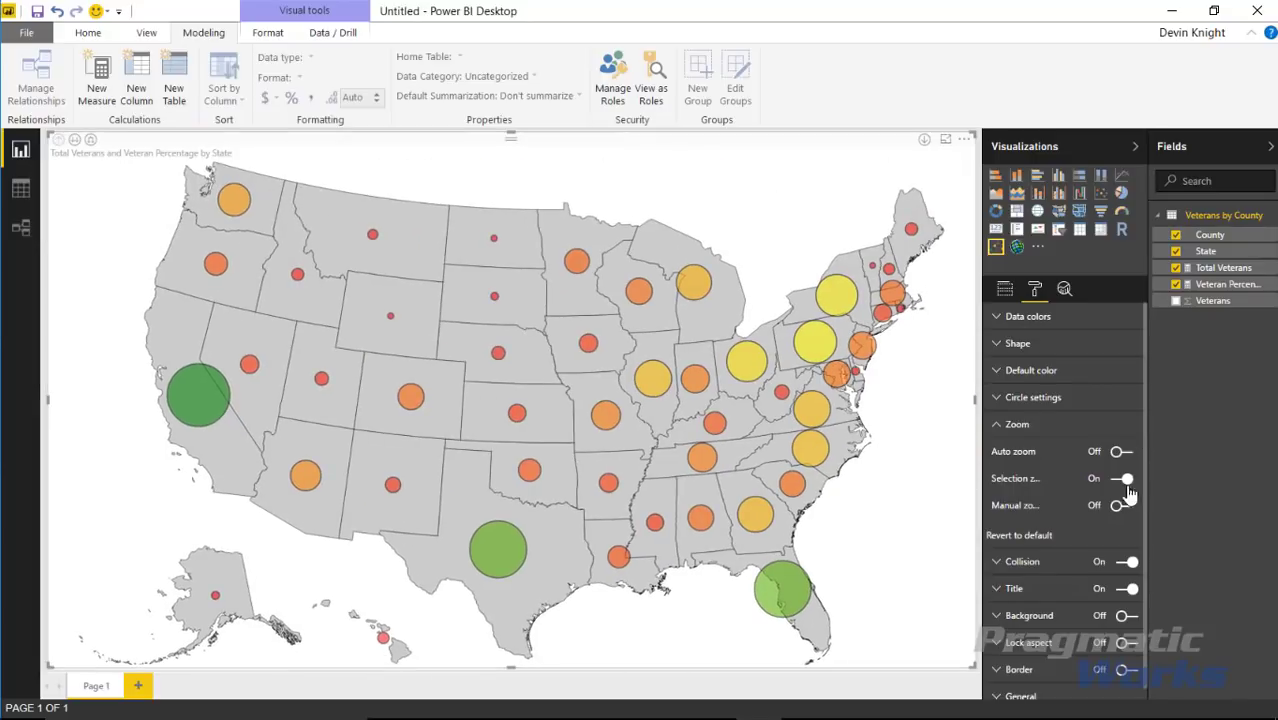
- Turn off selection zoom and test selecting and deselecting California's circle
{"action": "left_click", "coordinate": [1126, 482]}
{"action": "left_click", "coordinate": [200, 400]}
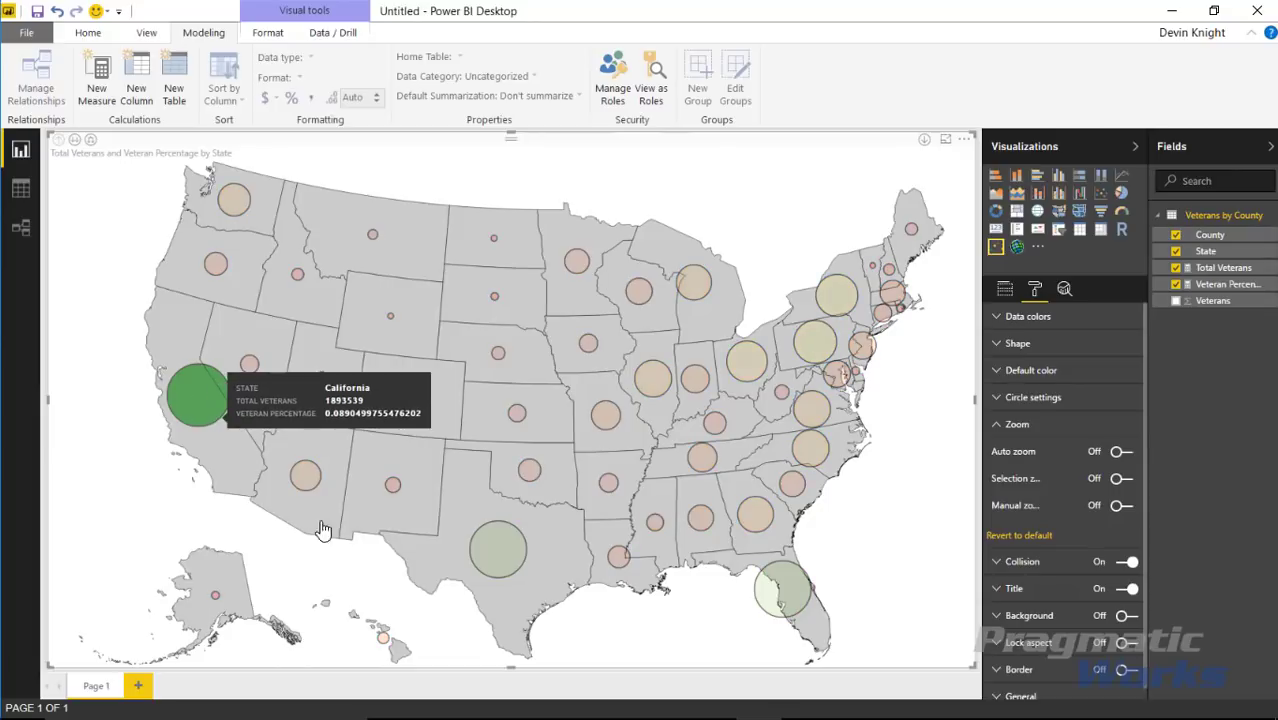
{"action": "left_click", "coordinate": [188, 399]}
{"action": "left_click", "coordinate": [222, 413]}
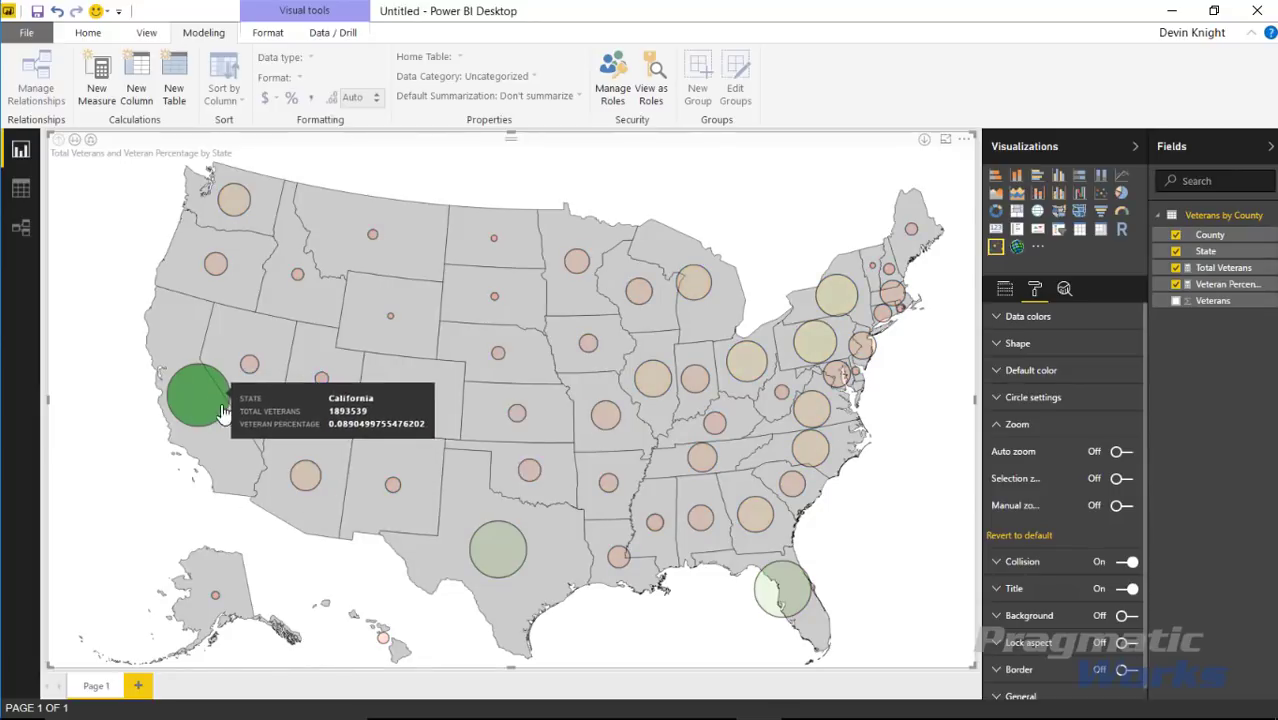
{"action": "left_click", "coordinate": [222, 413]}
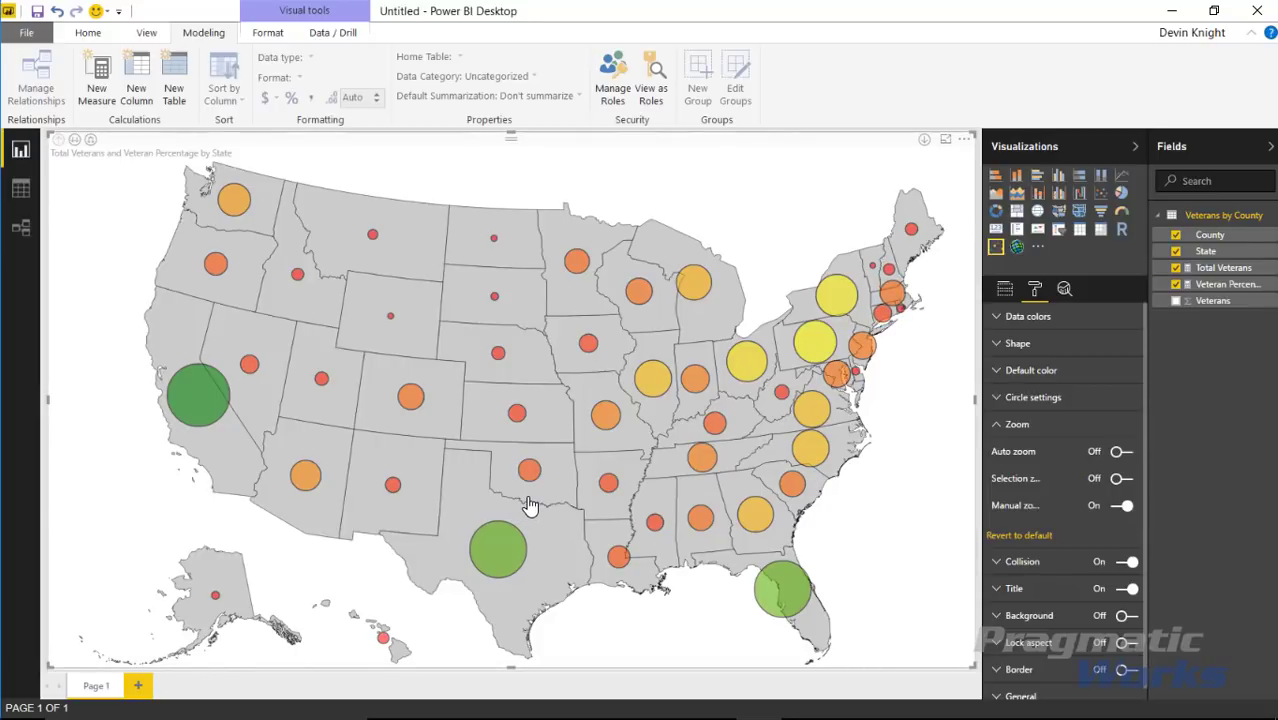
- Try manual zoom by zooming in and out on the map, and turn manual zoom off
{"action": "scroll", "coordinate": [530, 505], "scroll_direction": "up", "scroll_amount": 4}
{"action": "scroll", "coordinate": [530, 505], "scroll_direction": "down", "scroll_amount": 4}
{"action": "scroll", "coordinate": [530, 505], "scroll_direction": "up", "scroll_amount": 2}
{"action": "scroll", "coordinate": [530, 505], "scroll_direction": "down", "scroll_amount": 2}
{"action": "left_click", "coordinate": [1090, 506]}
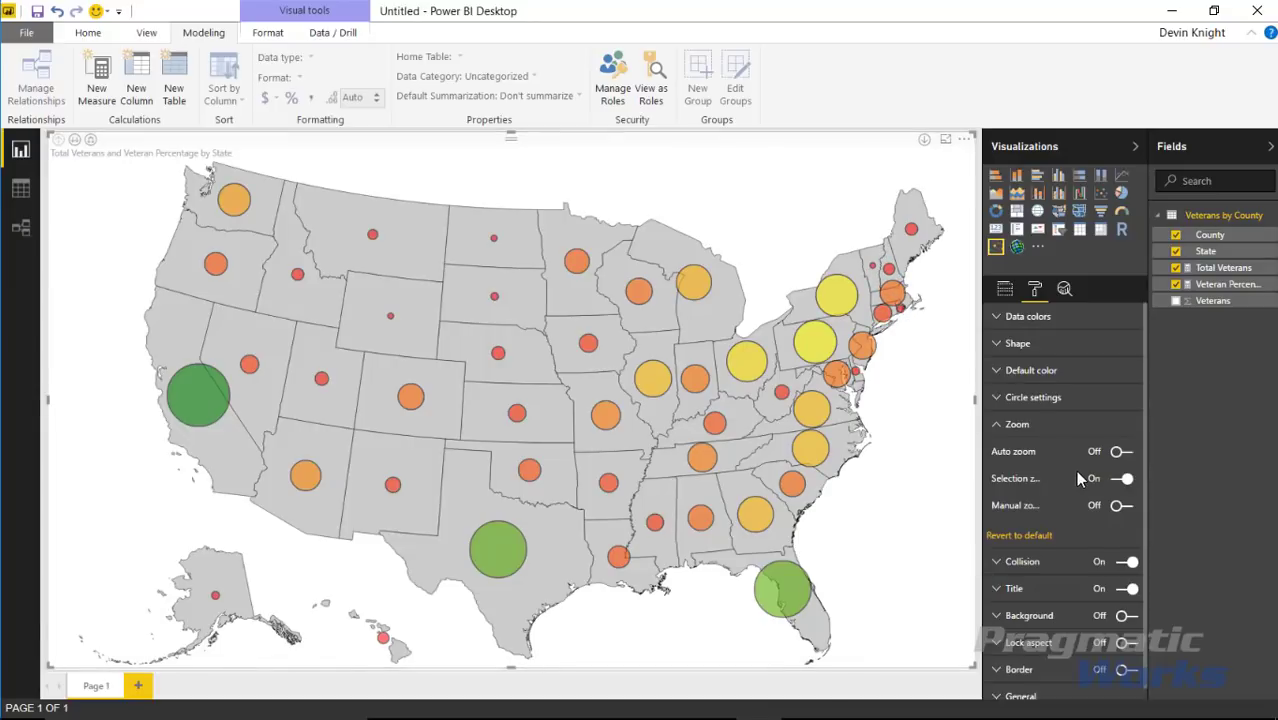
- Turn off selection zoom, and switch Collision off and back on to compare the overlapping circles in the Northeast
{"action": "left_click", "coordinate": [1115, 480]}
{"action": "left_click", "coordinate": [1010, 568]}
{"action": "left_click", "coordinate": [1129, 565]}
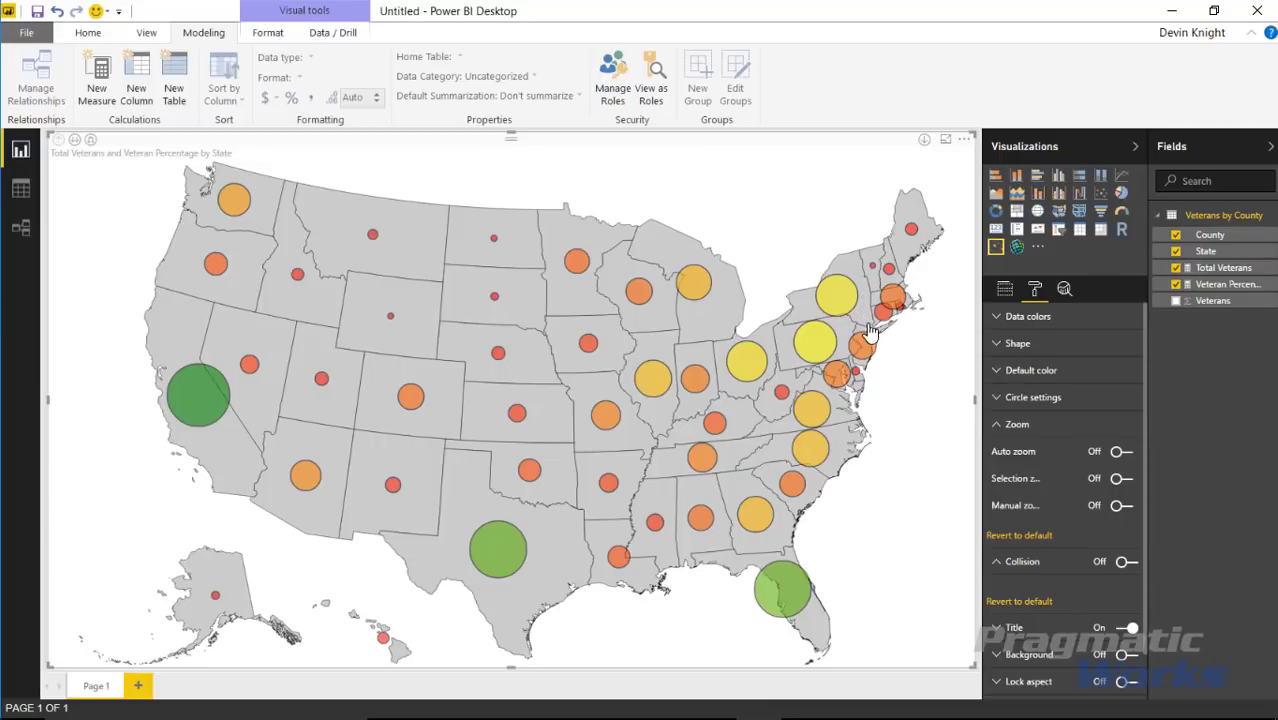
{"action": "left_click", "coordinate": [1122, 478]}
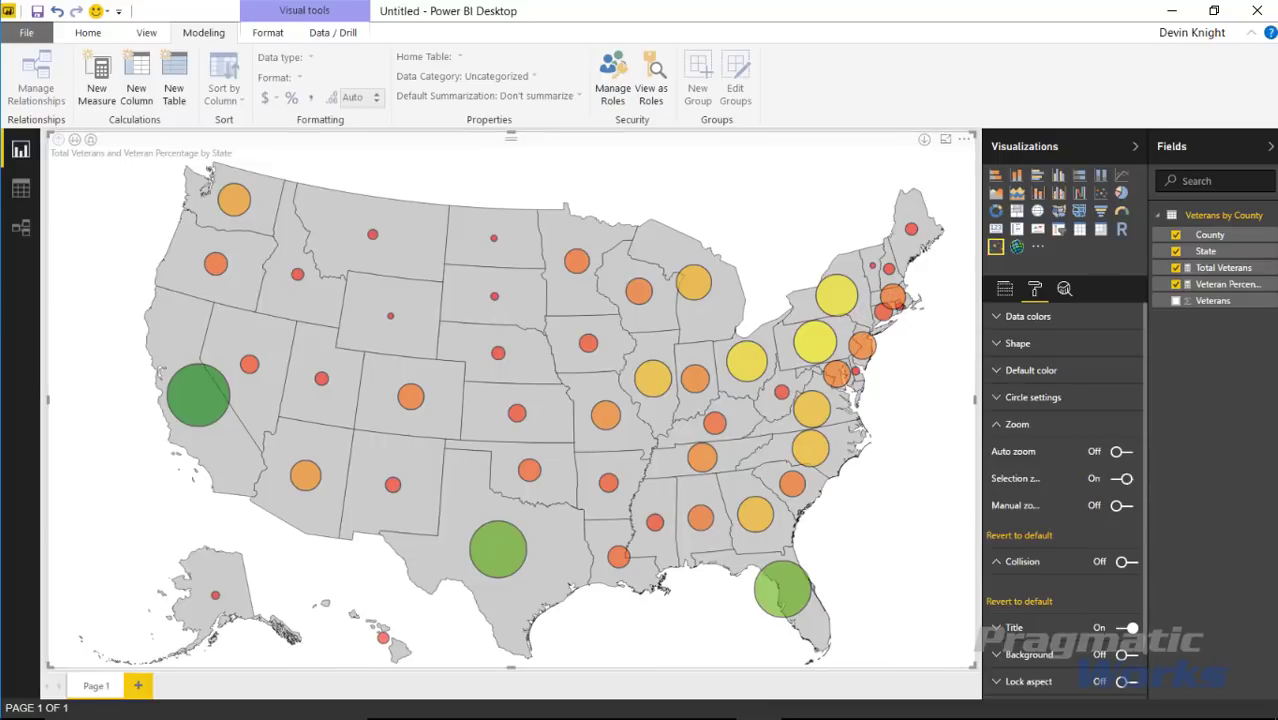
{"action": "left_click", "coordinate": [1122, 478]}
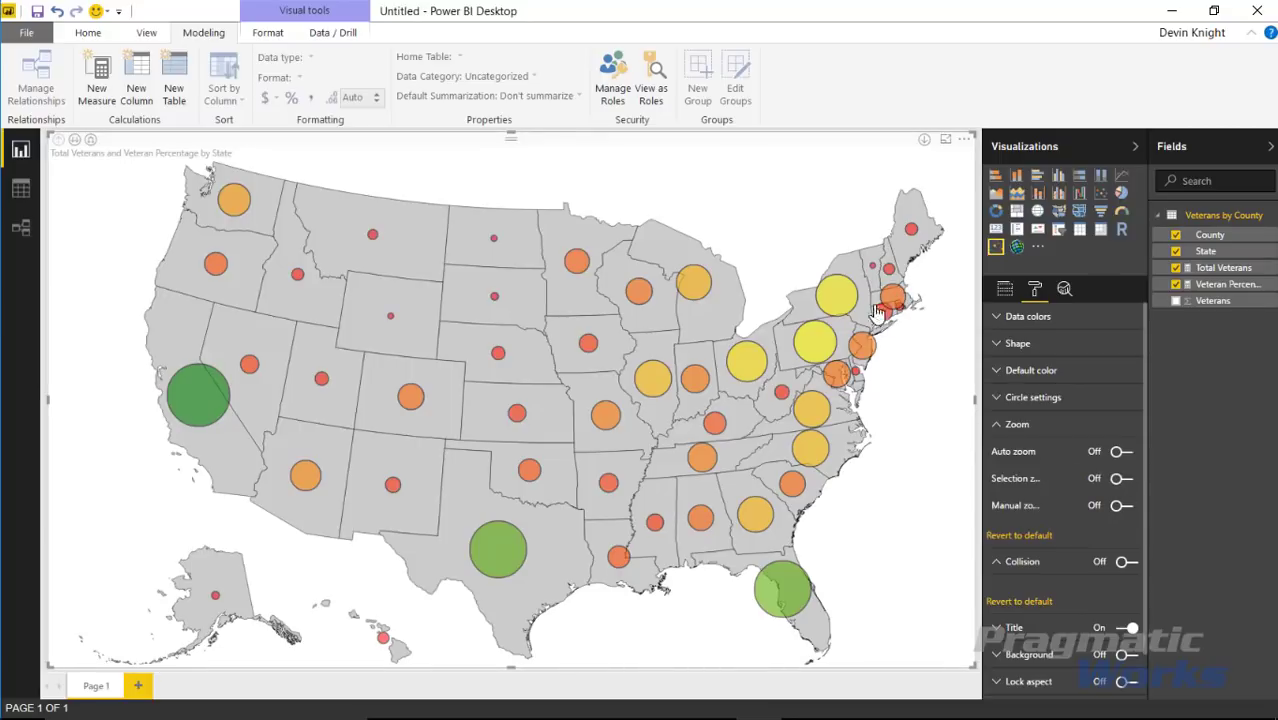
{"action": "mouse_move", "coordinate": [884, 318]}
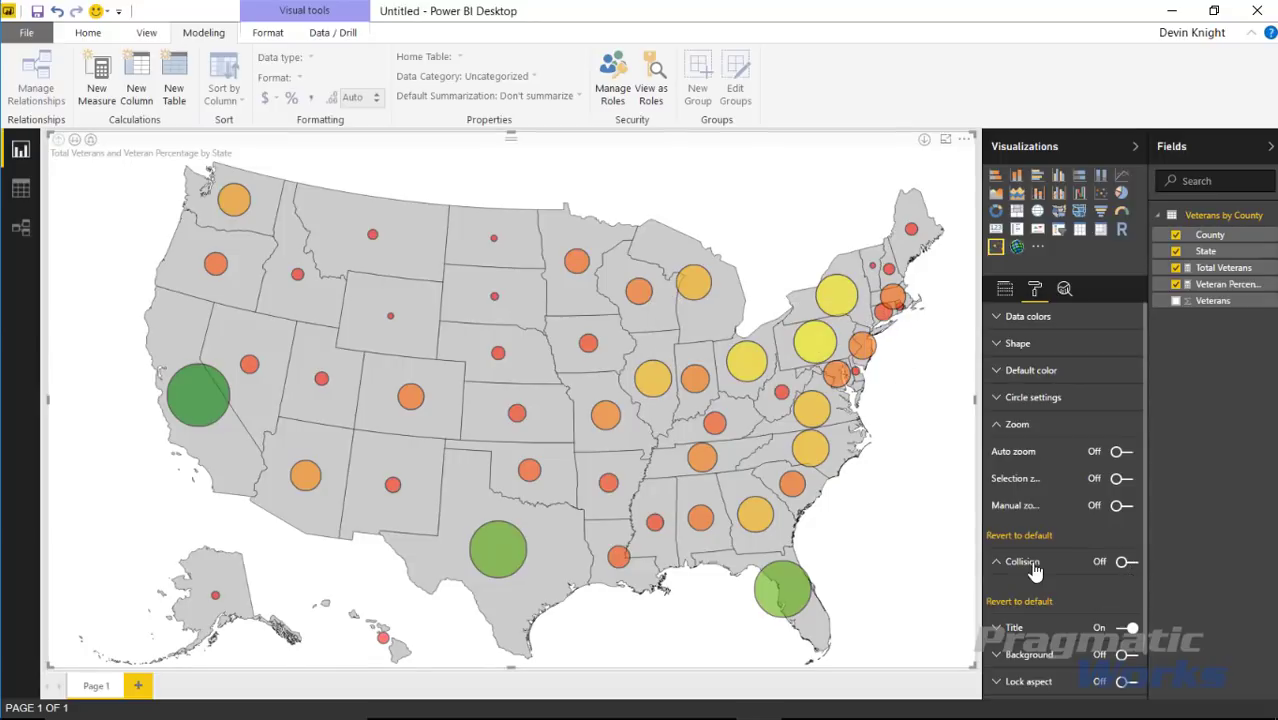
{"action": "left_click", "coordinate": [1127, 564]}
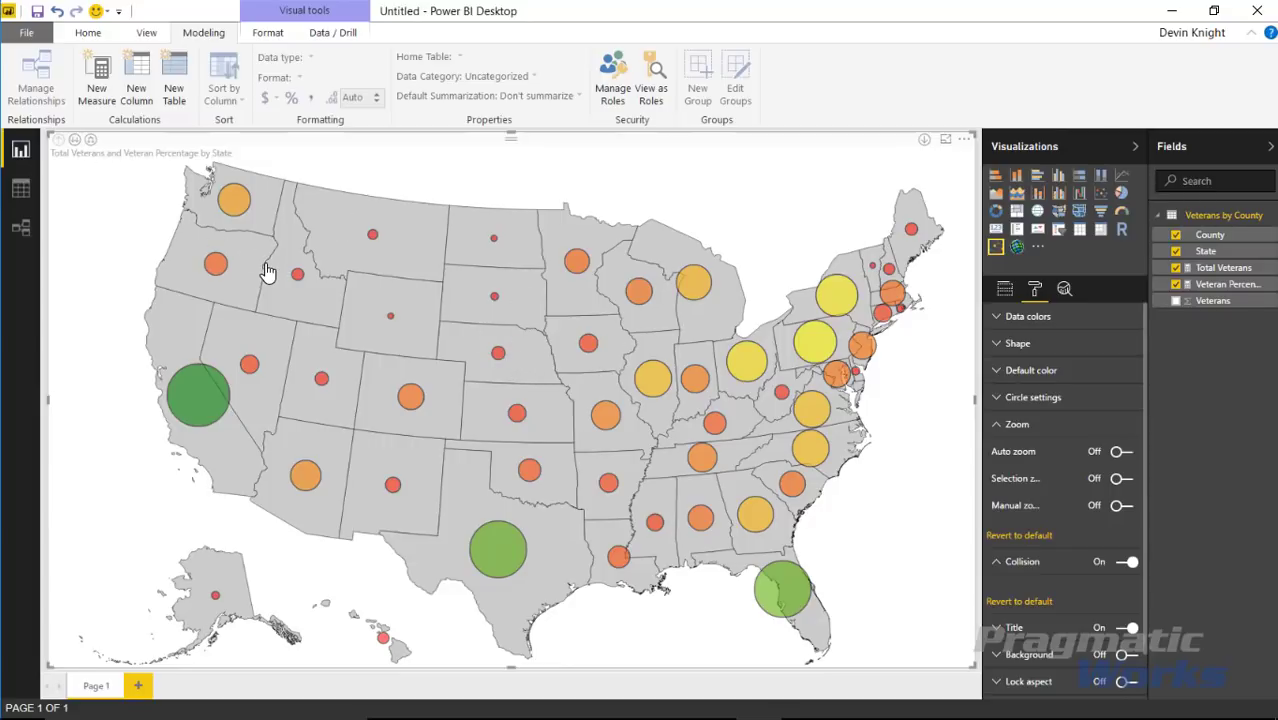
- Move the map to the county level of its hierarchy and collapse the Zoom and Collision settings
{"action": "left_click", "coordinate": [75, 143]}
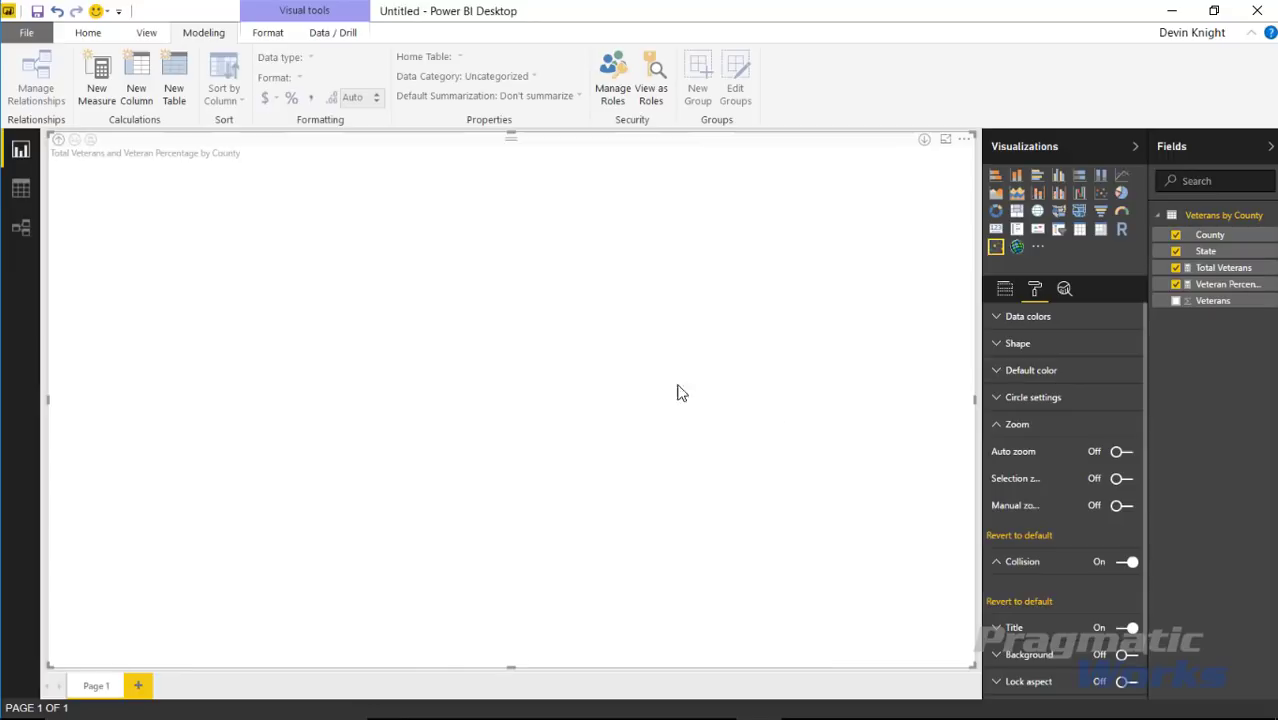
{"action": "left_click", "coordinate": [997, 426]}
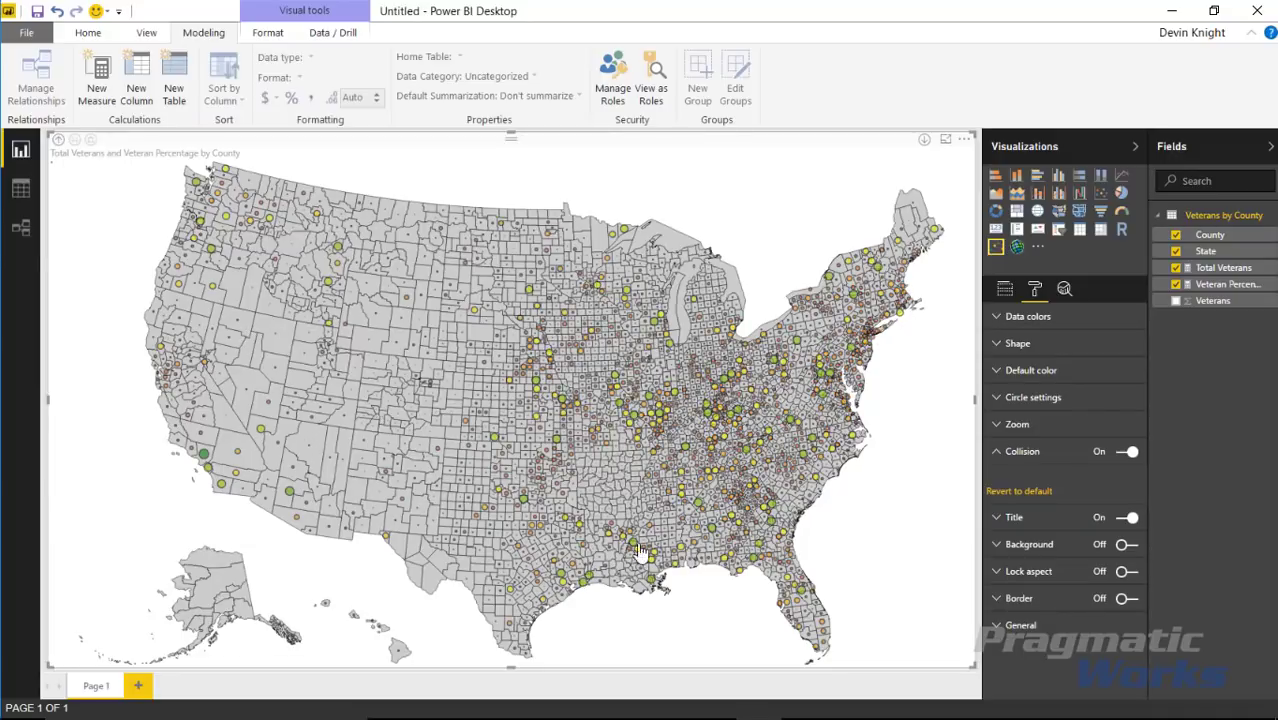
{"action": "left_click", "coordinate": [1000, 453]}
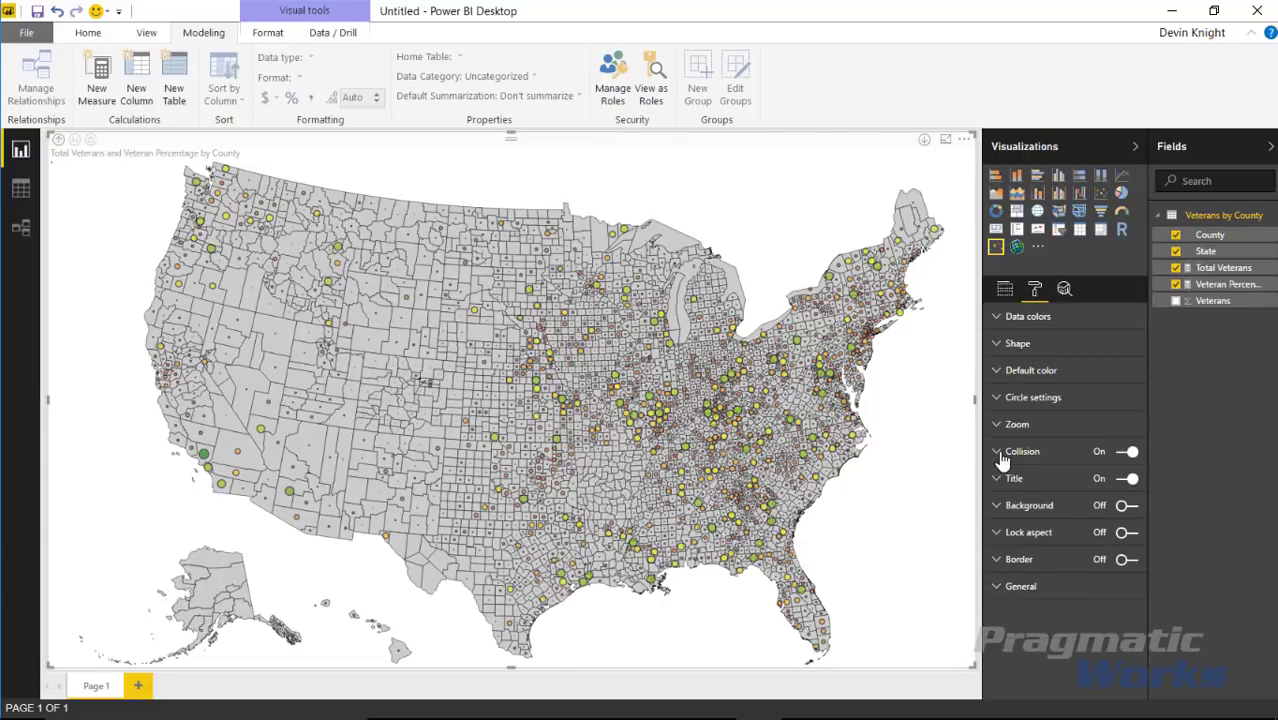
- Set the border thickness in the map's Default color settings to 0
{"action": "left_click", "coordinate": [996, 371]}
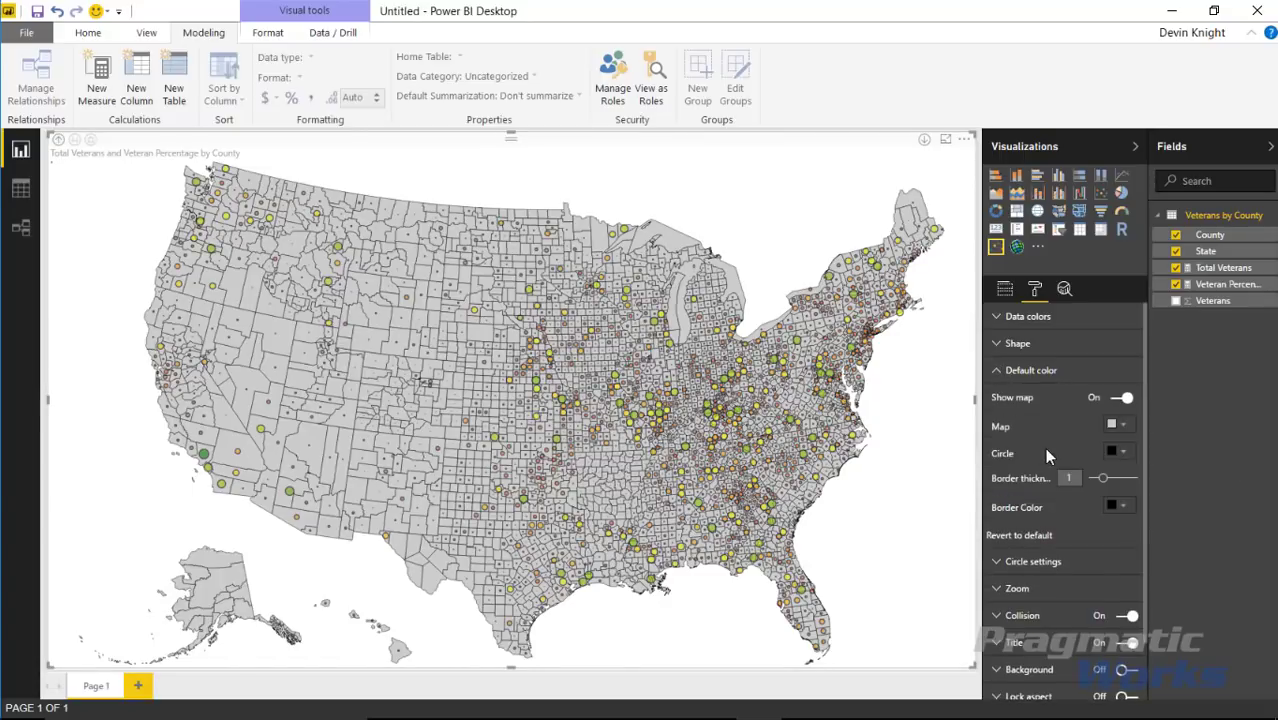
{"action": "left_click", "coordinate": [1098, 482]}
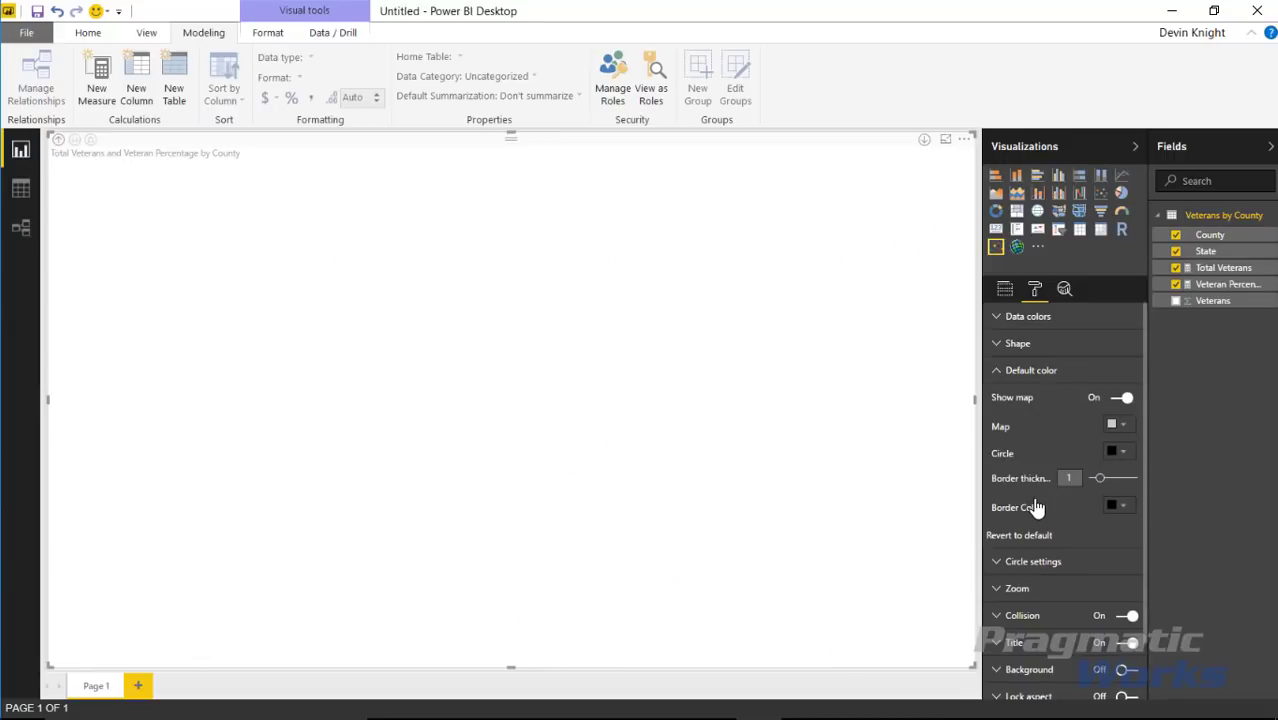
{"action": "left_click_drag", "start_coordinate": [1097, 478], "coordinate": [1092, 479]}
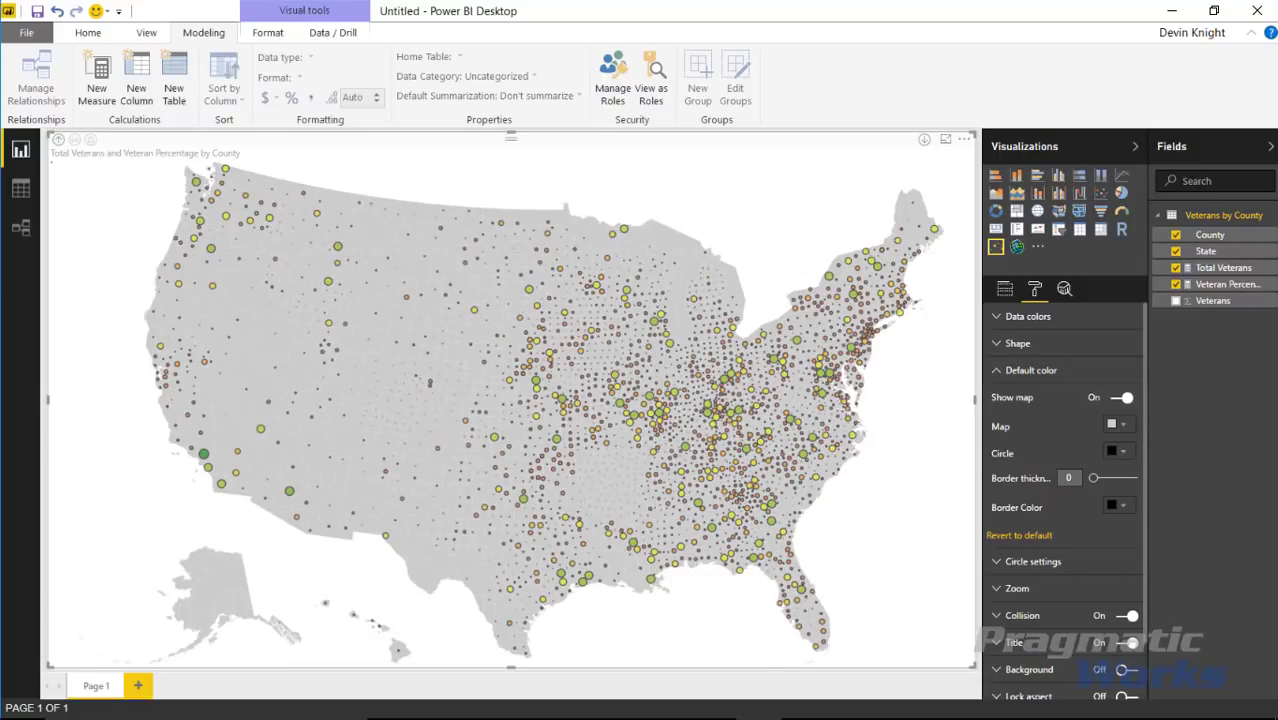
- Select a county circle in Florida, turn on selection zoom, and test it by zooming in on another county's circle
{"action": "left_click", "coordinate": [804, 596]}
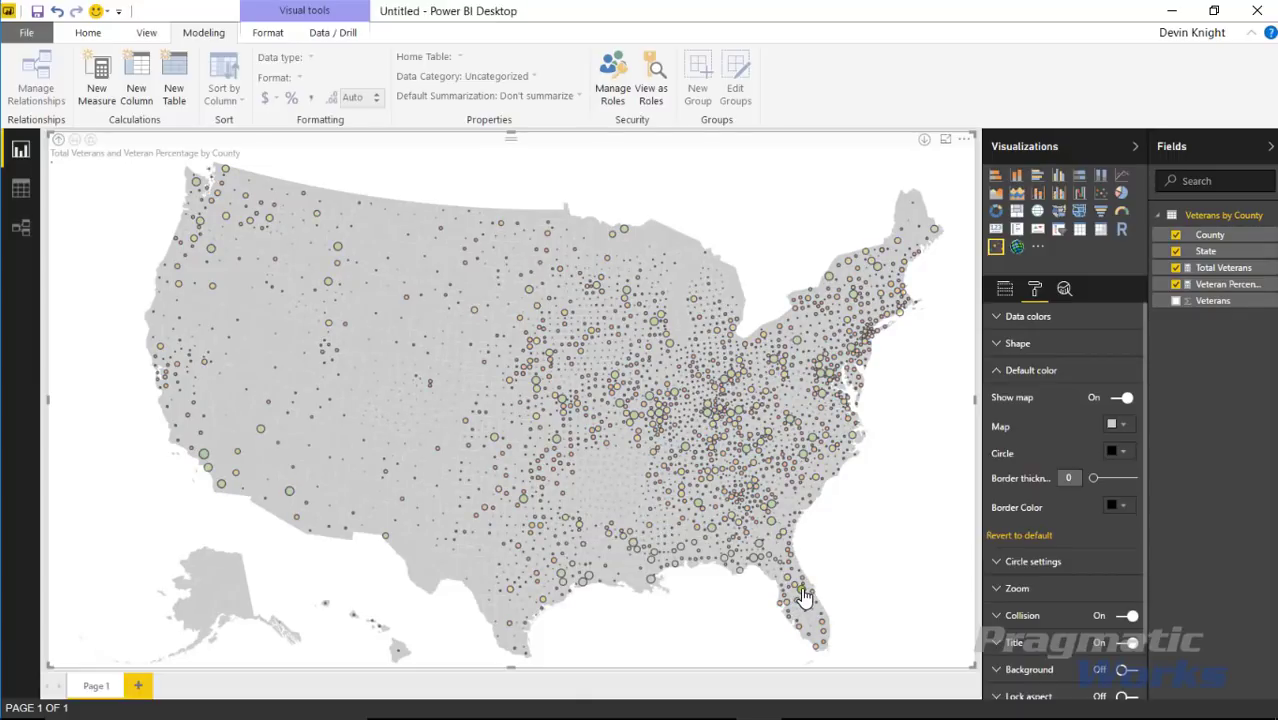
{"action": "scroll", "coordinate": [1016, 633], "scroll_direction": "down", "scroll_amount": 1}
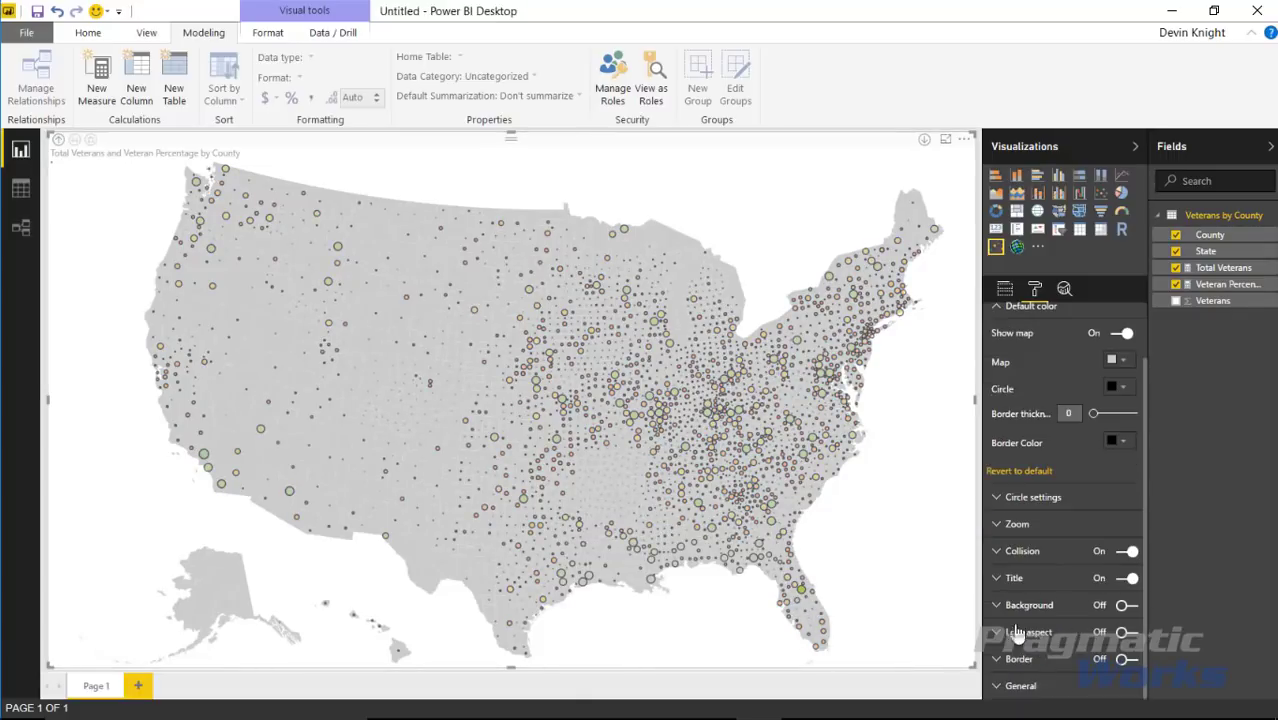
{"action": "left_click", "coordinate": [997, 525]}
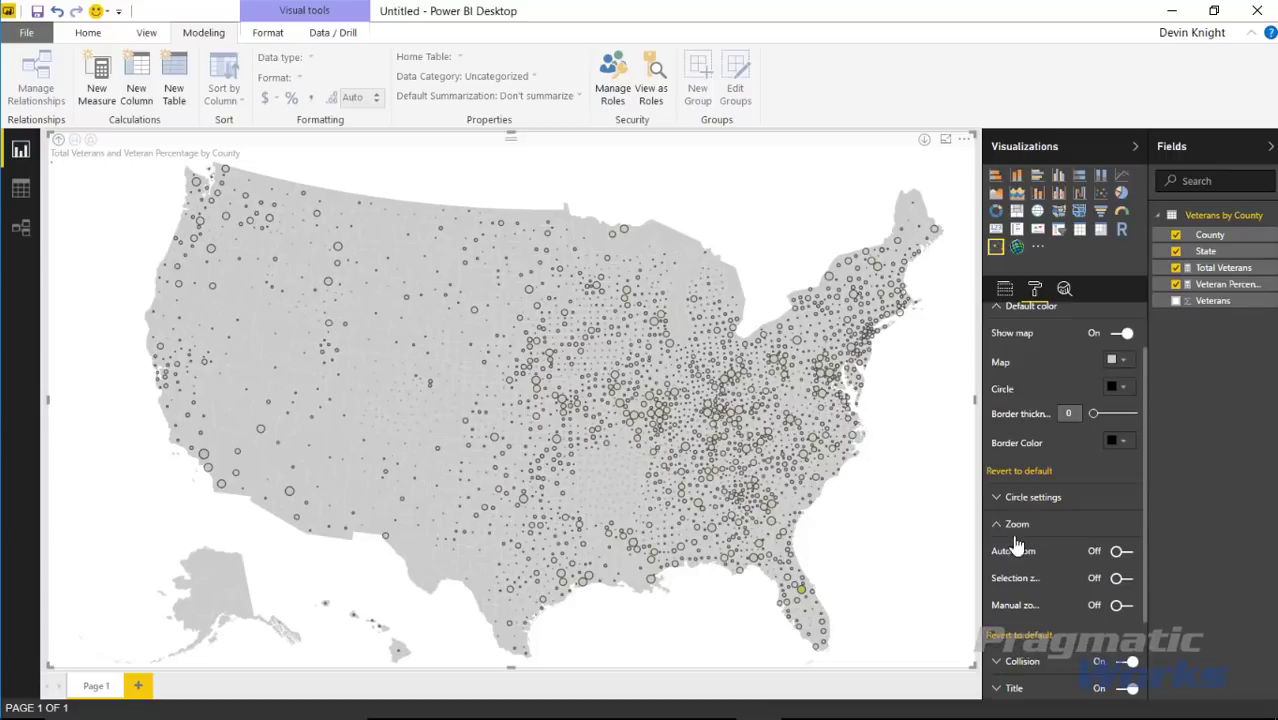
{"action": "left_click", "coordinate": [1121, 578]}
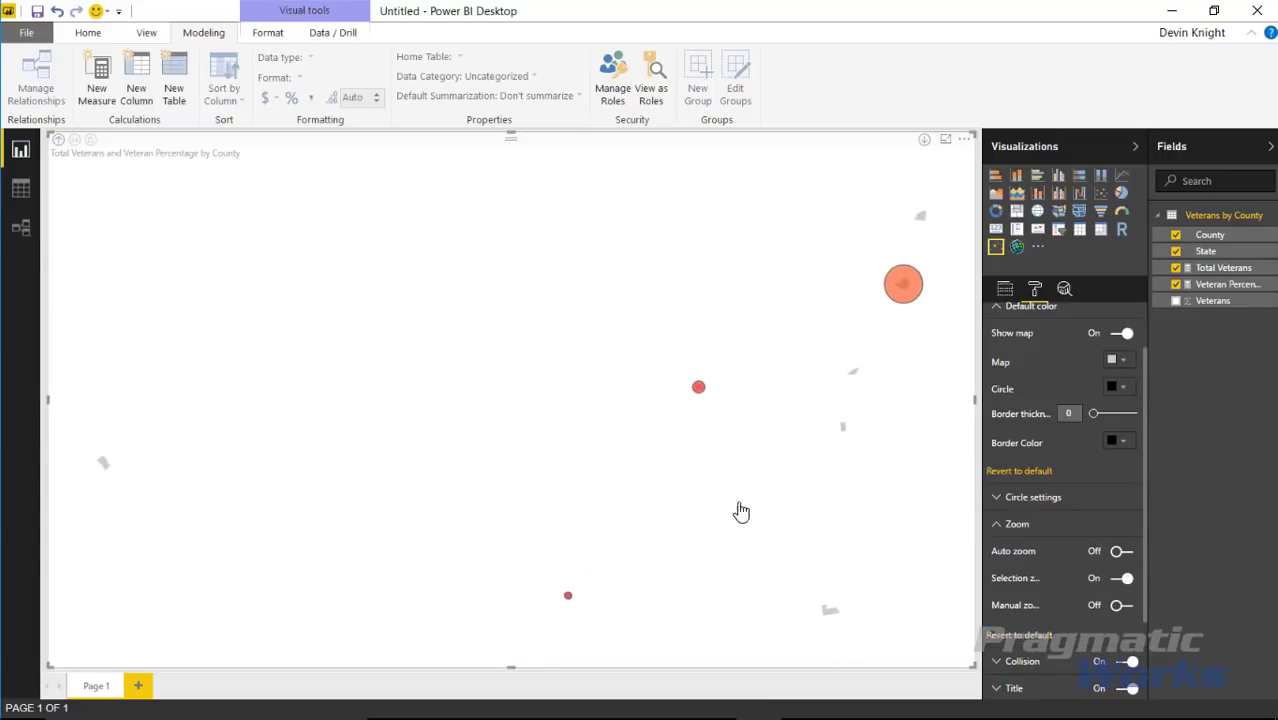
{"action": "left_click", "coordinate": [912, 293]}
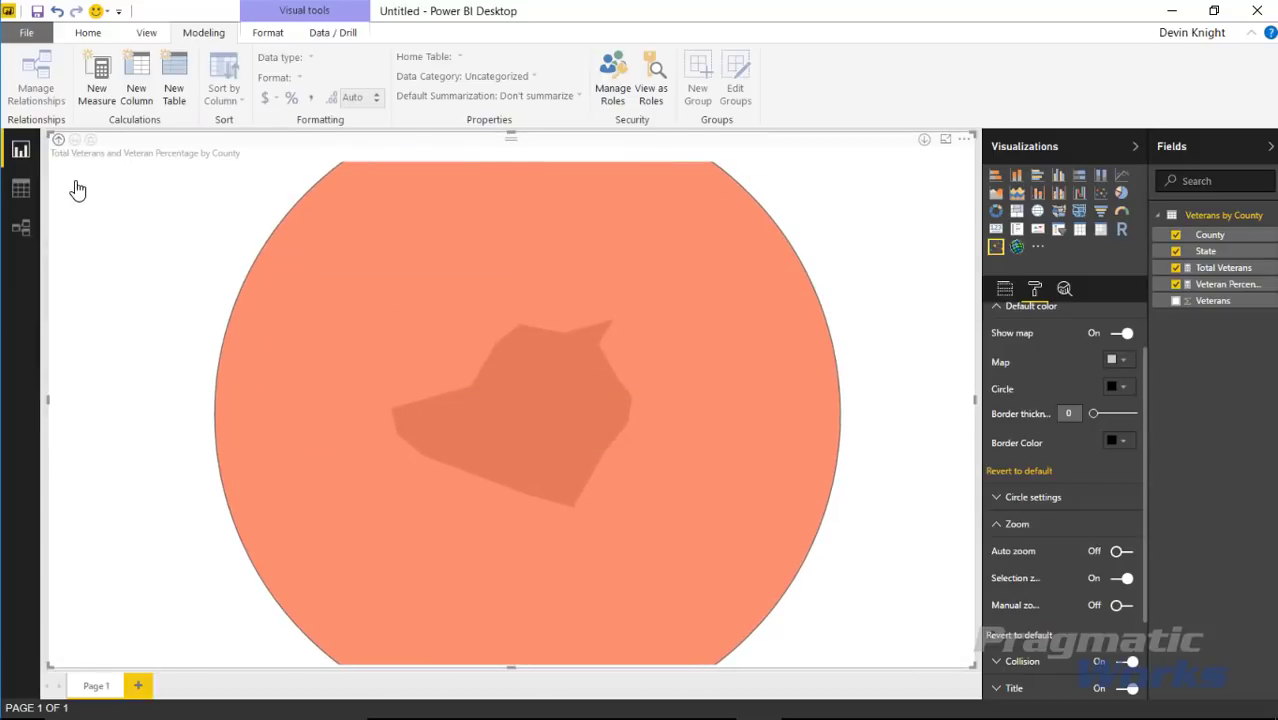
- Drill the map back up to state level, revert the Default color settings to default, and show the visual's field assignments
{"action": "left_click", "coordinate": [58, 139]}
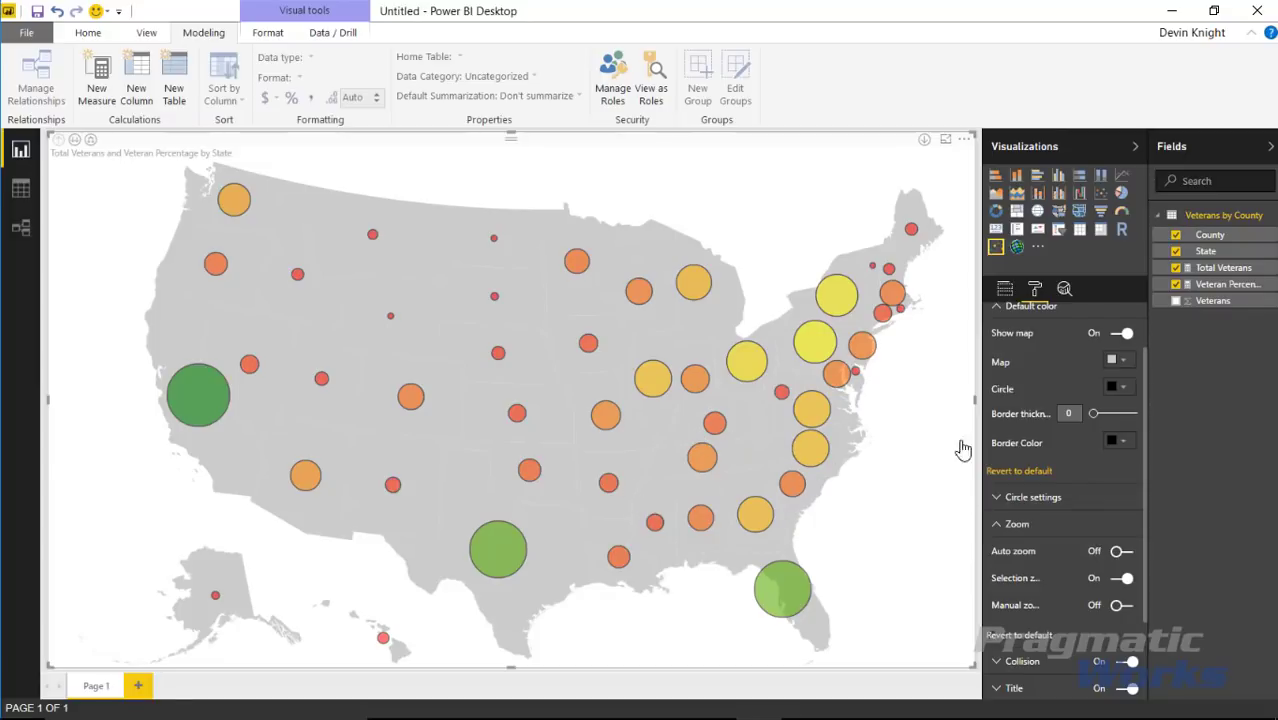
{"action": "left_click", "coordinate": [1022, 474]}
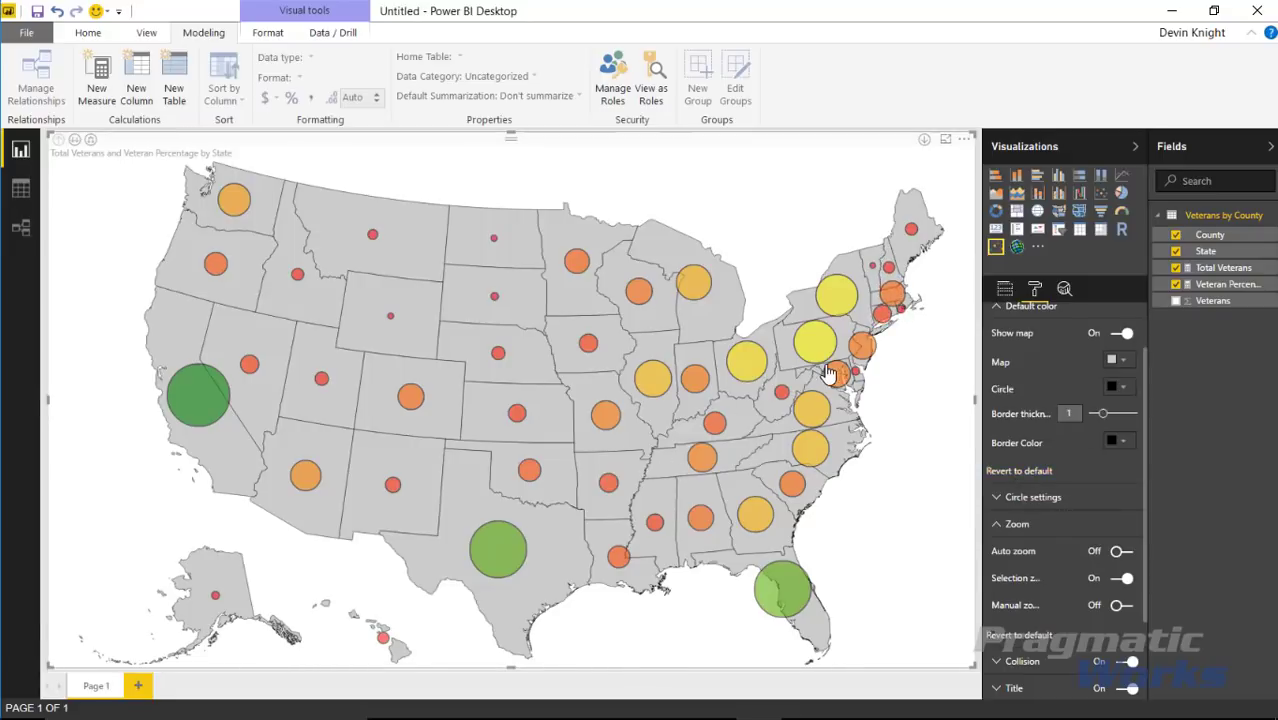
{"action": "left_click", "coordinate": [1012, 298]}
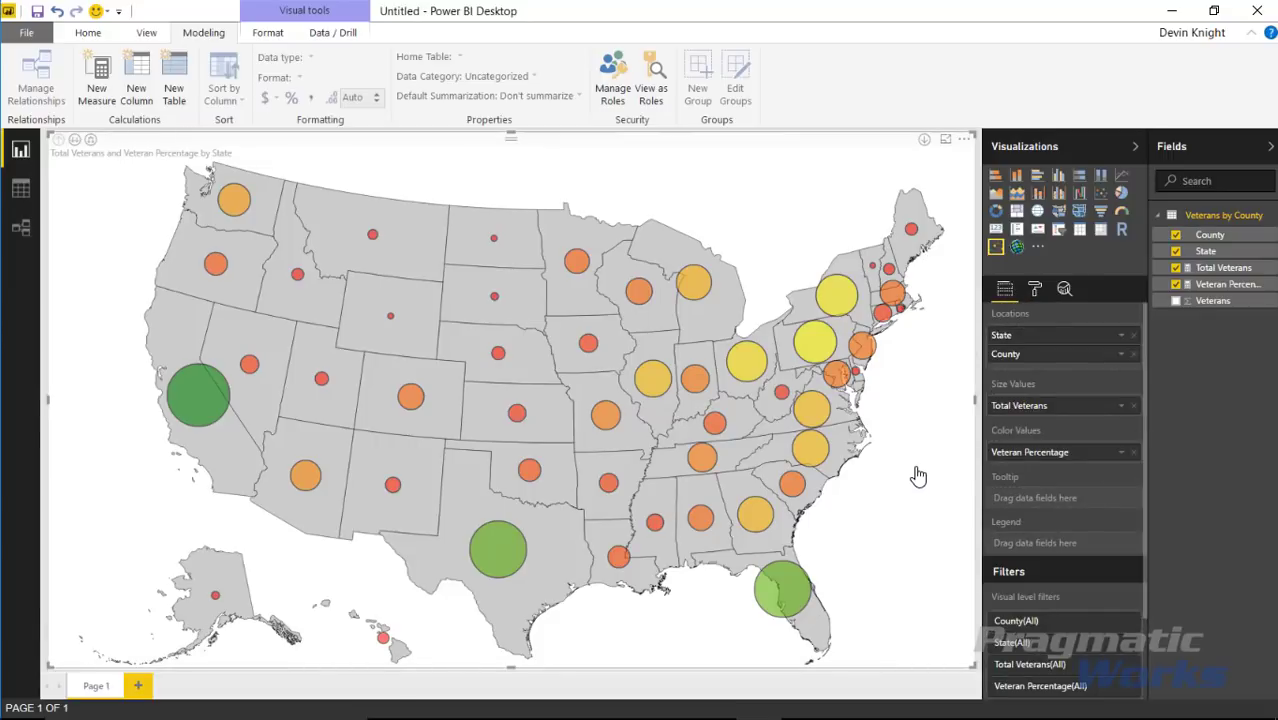